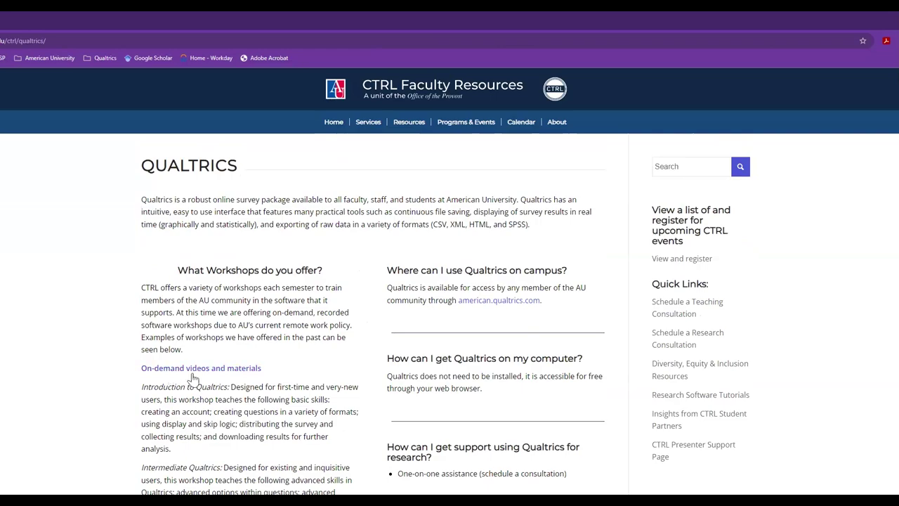
scroll(291, 364, down, 3)
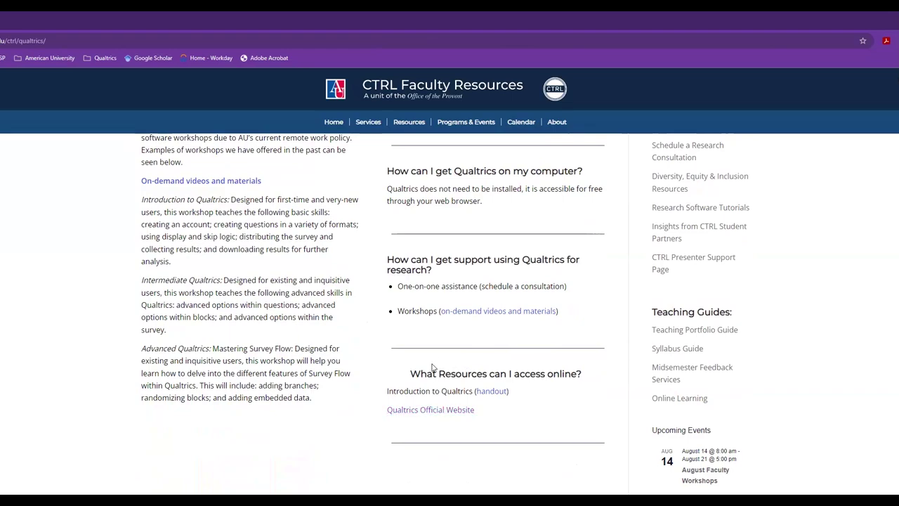
scroll(456, 331, up, 3)
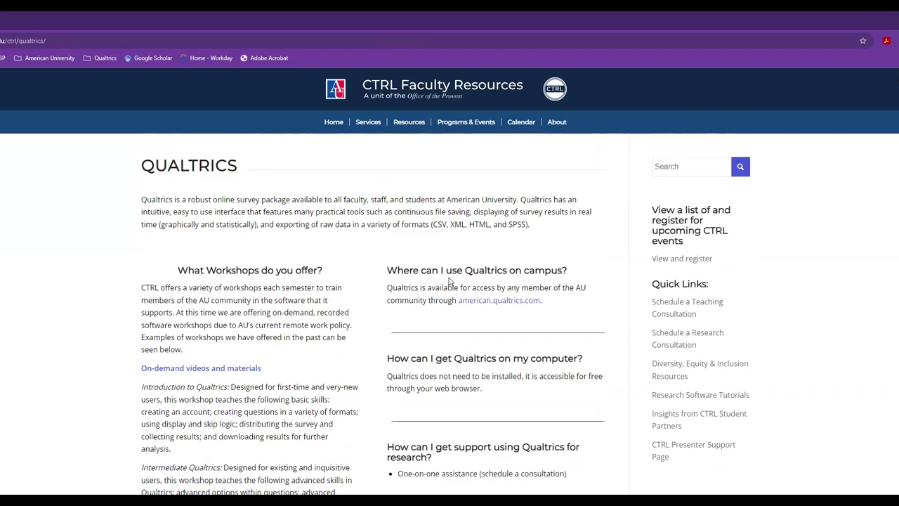
click(494, 302)
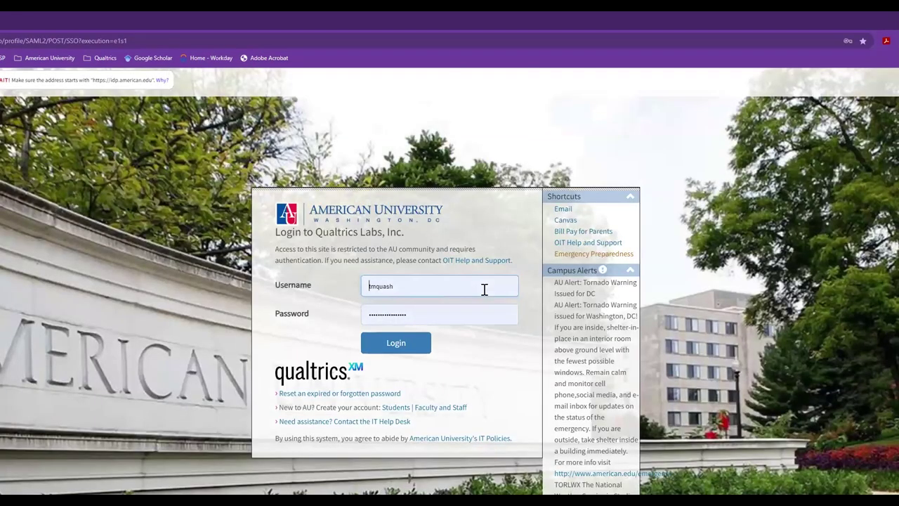
- Sign in to Qualtrics through the university login page
click(417, 349)
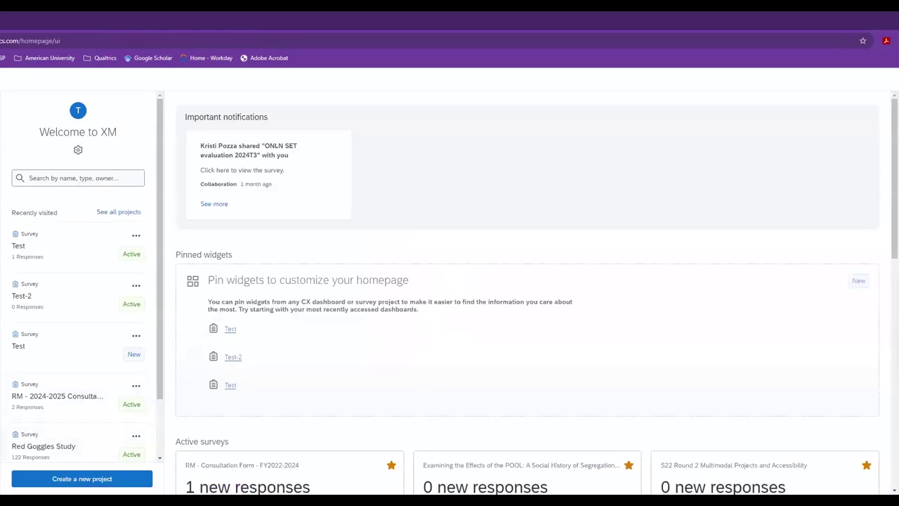
- Create a new blank survey project named 'Test 3'
click(64, 481)
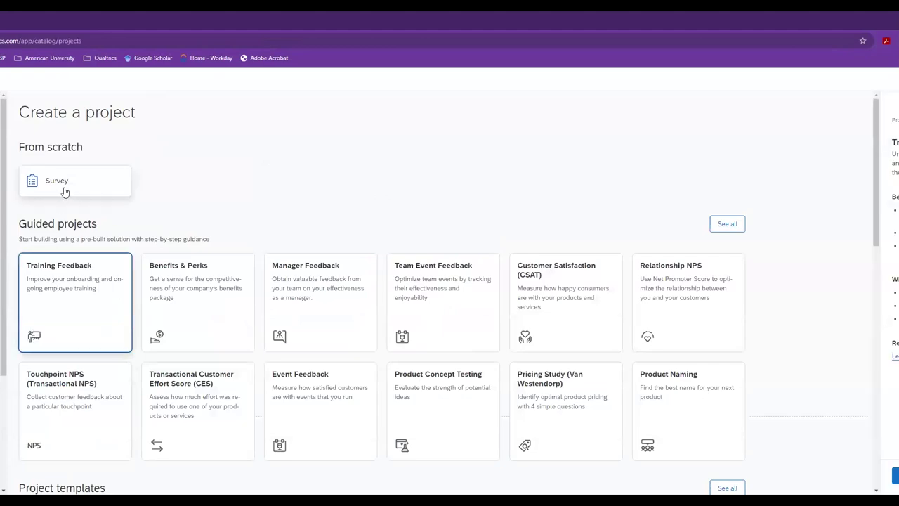
click(64, 191)
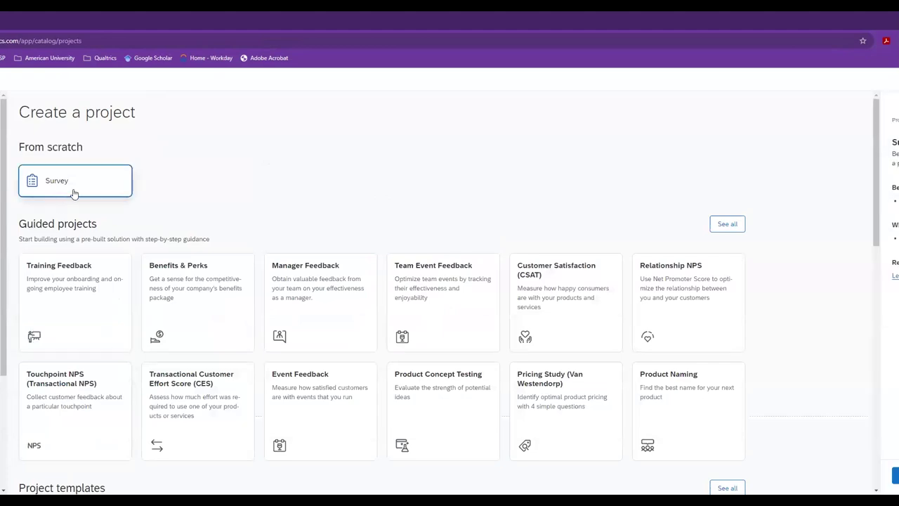
click(895, 475)
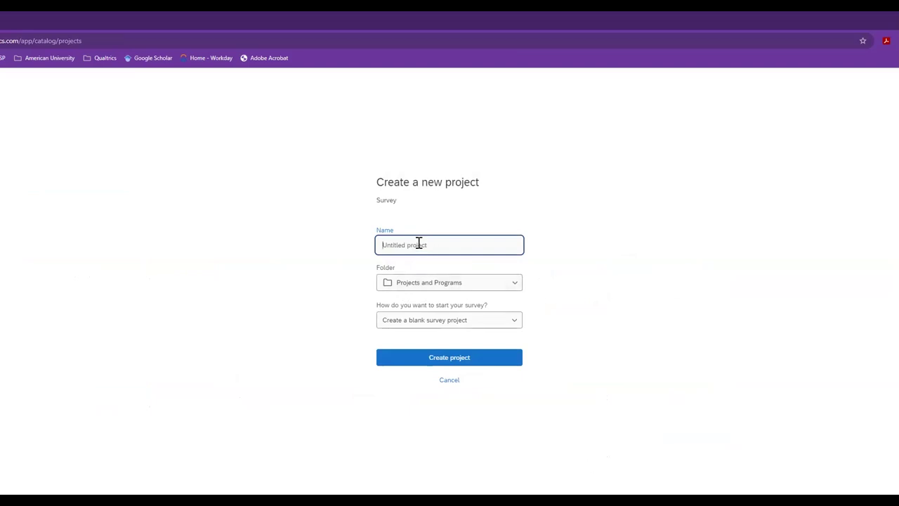
text(Test 3)
click(471, 357)
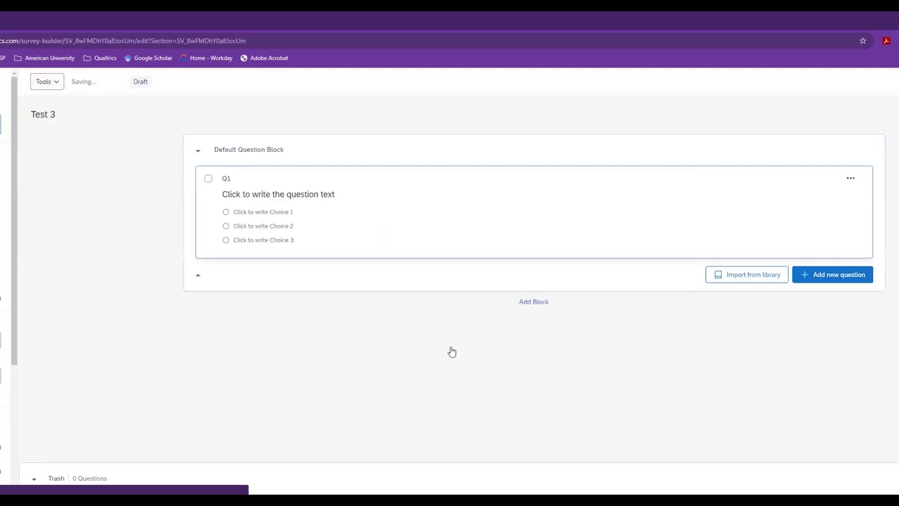
- Change Q1 to a Captcha verification question
click(622, 241)
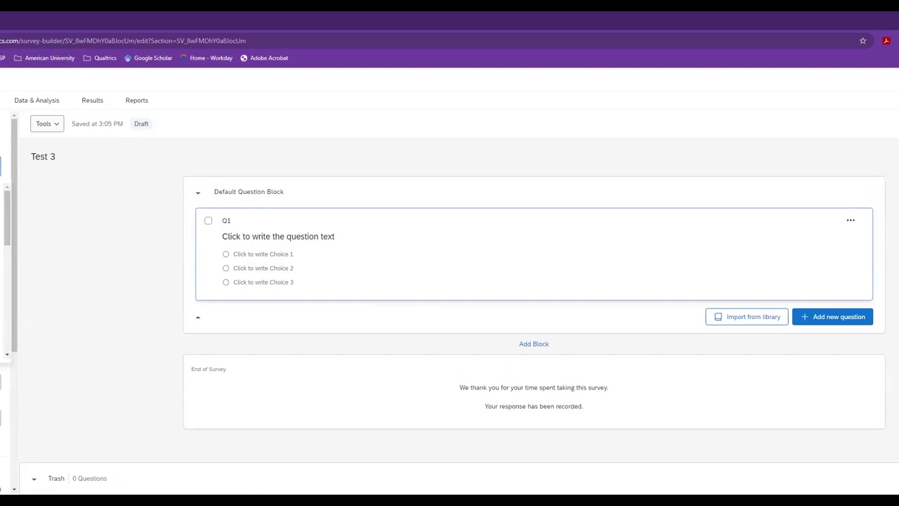
scroll(91, 267, down, 5)
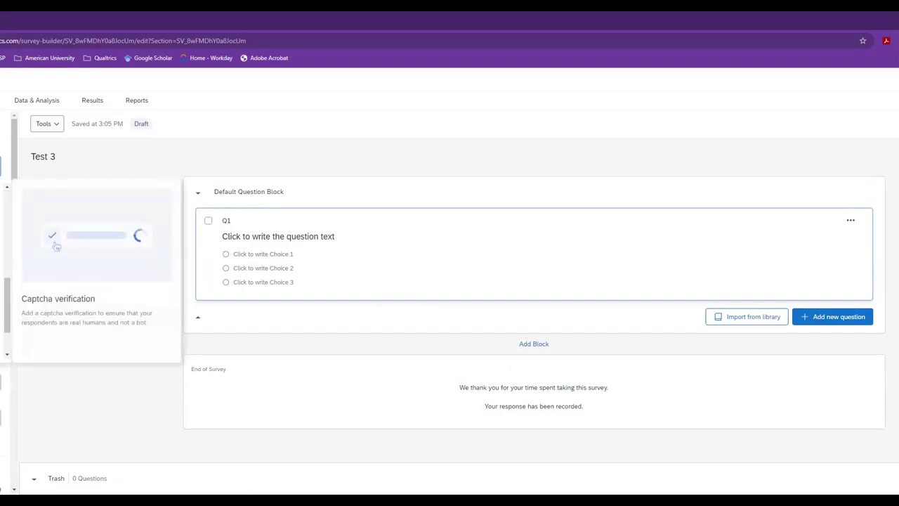
click(92, 252)
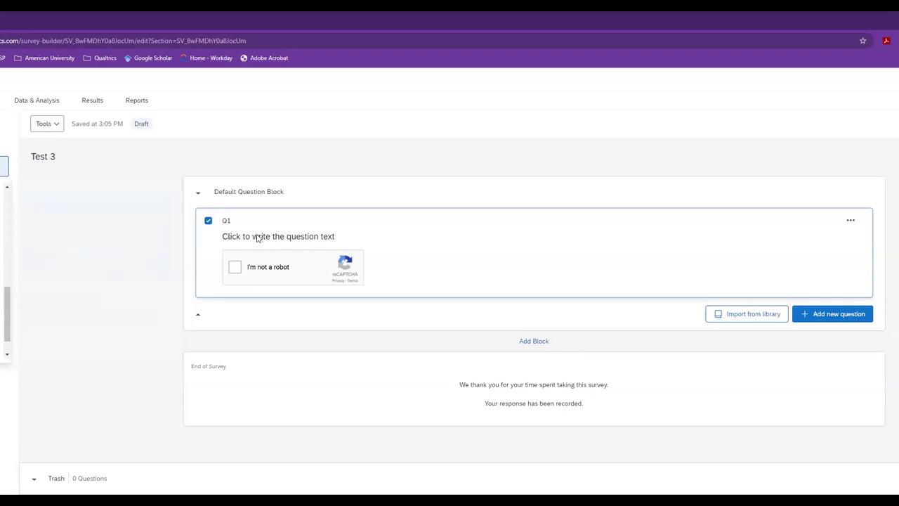
- Set Q1's wording to 'Click below to indicate that you are a human!'
click(313, 235)
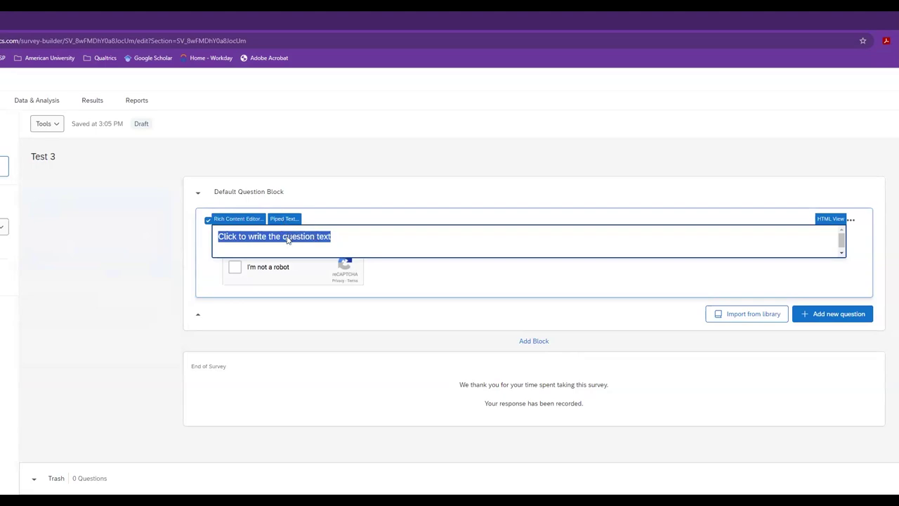
text(Cl)
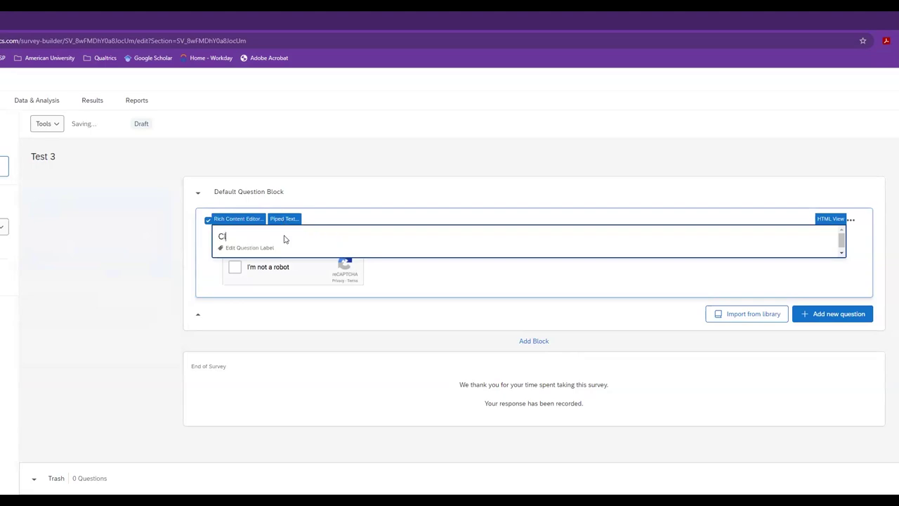
text(ick below to indicate that you are a)
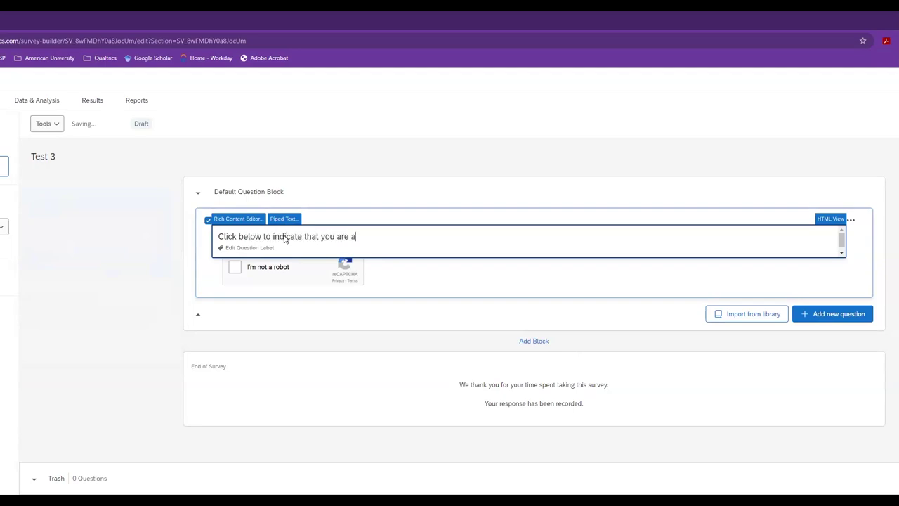
text( humnam)
click(455, 279)
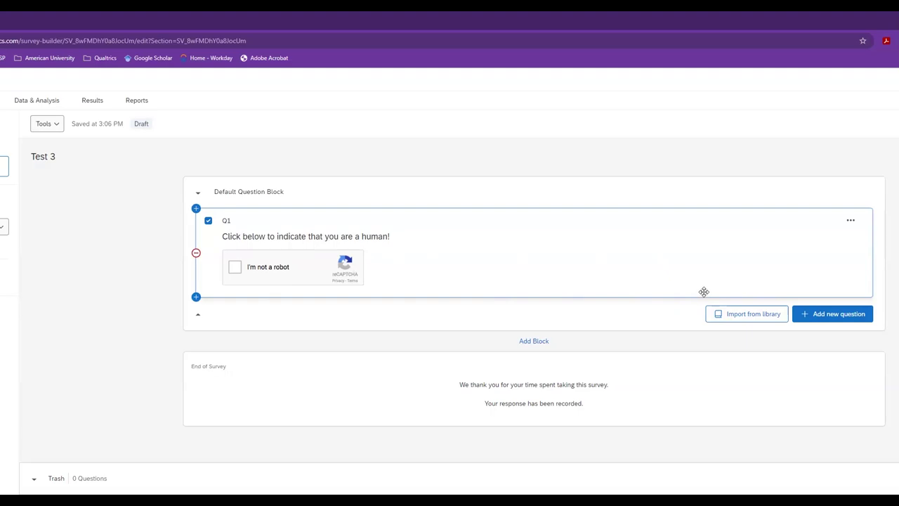
click(823, 318)
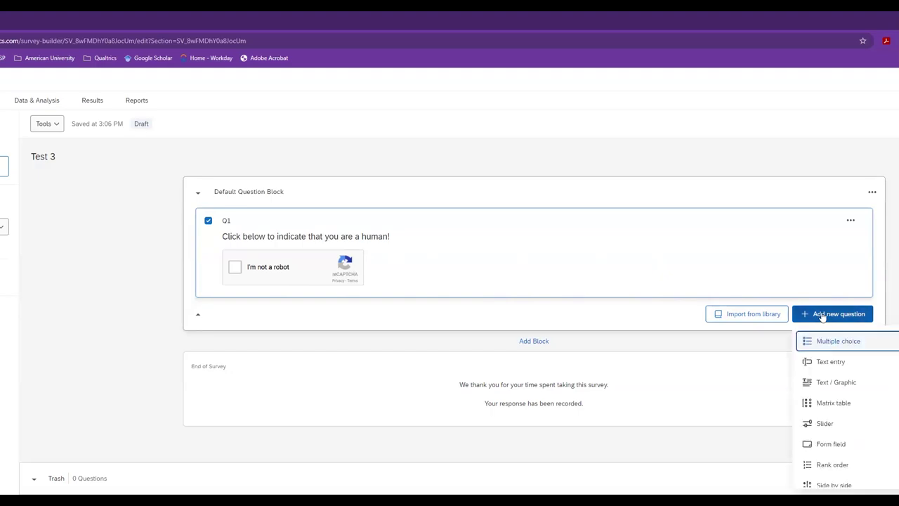
- Add text-entry question Q2 asking 'How old are you?'
click(835, 363)
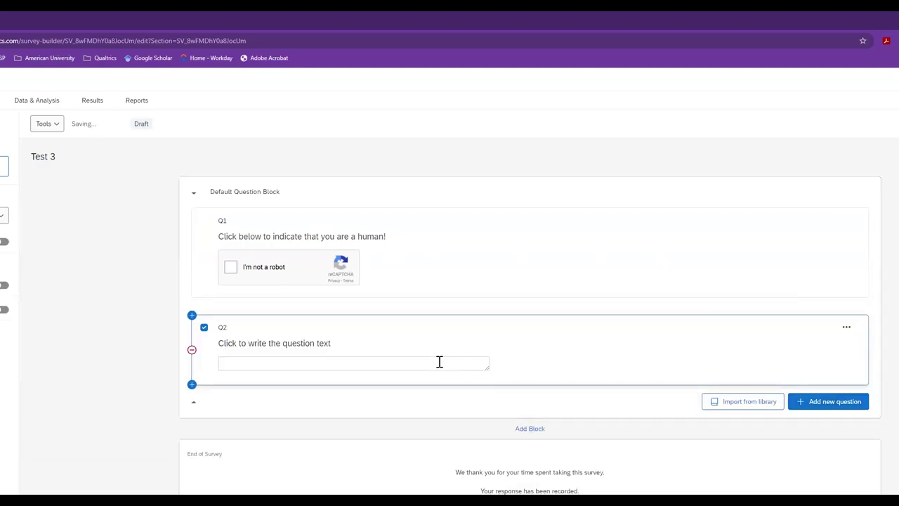
click(320, 347)
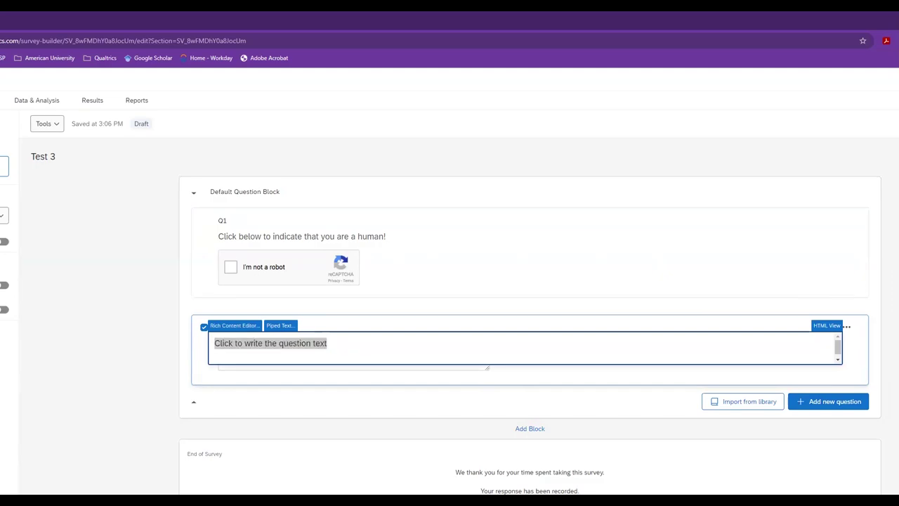
click(322, 343)
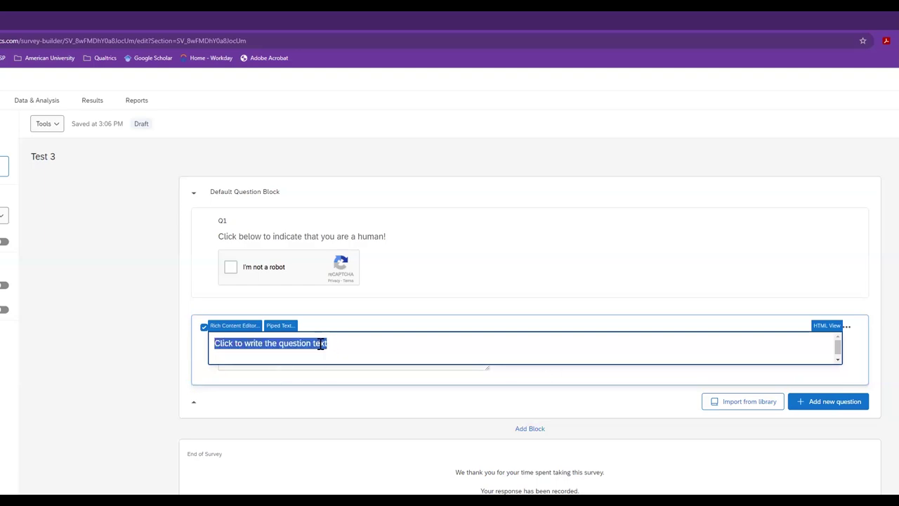
text(How old are )
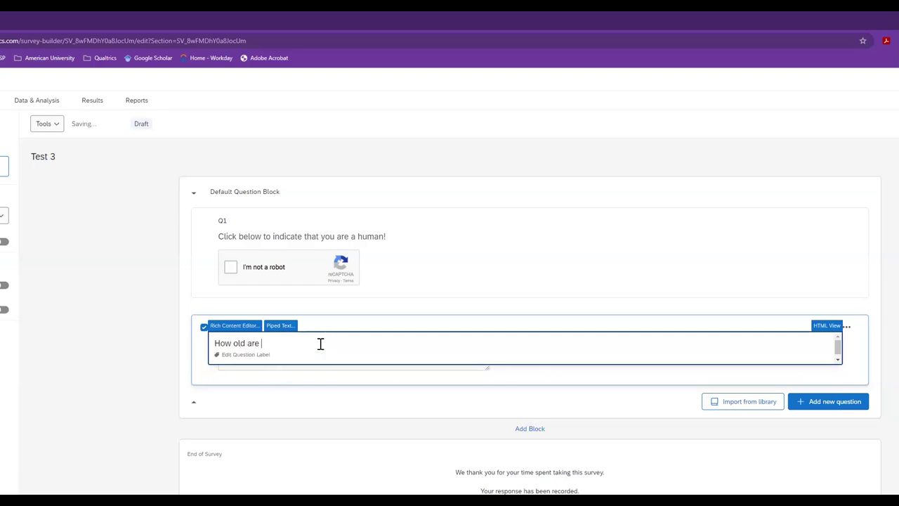
text(you?)
click(395, 378)
- Turn on the response requirement settings for Q2
click(392, 367)
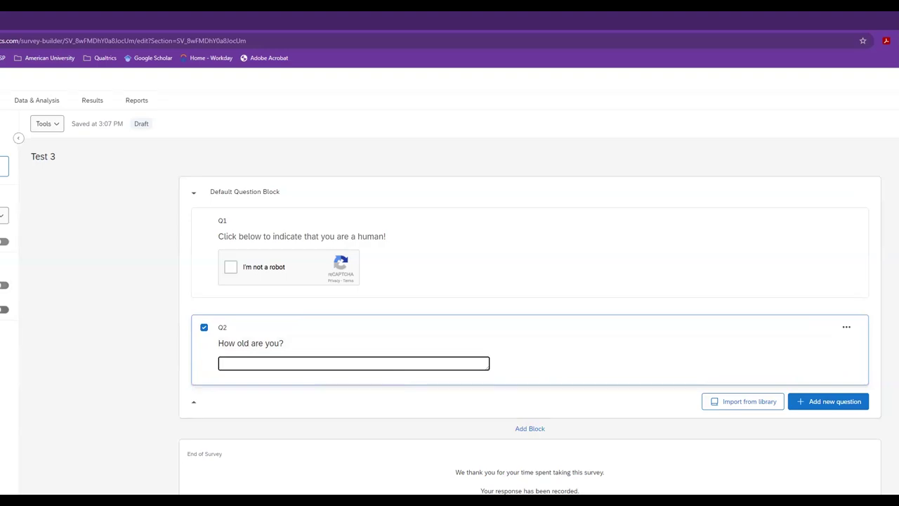
click(3, 286)
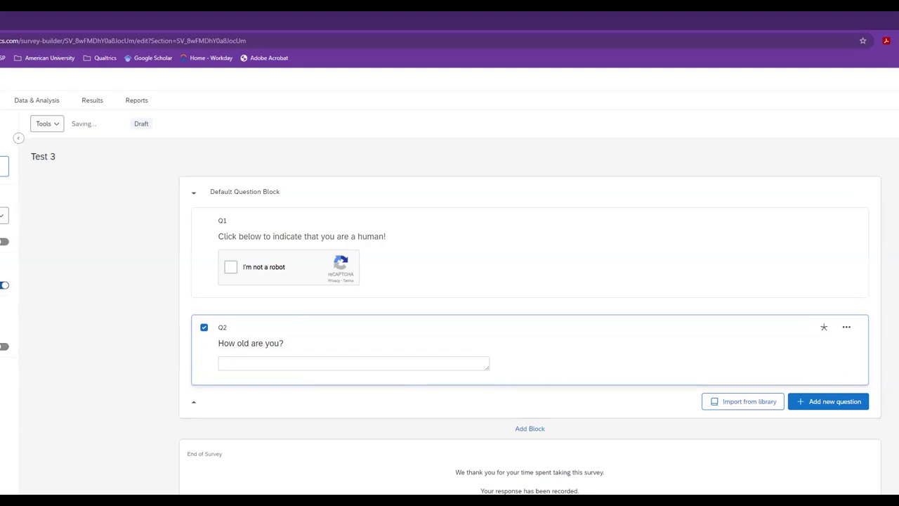
click(3, 346)
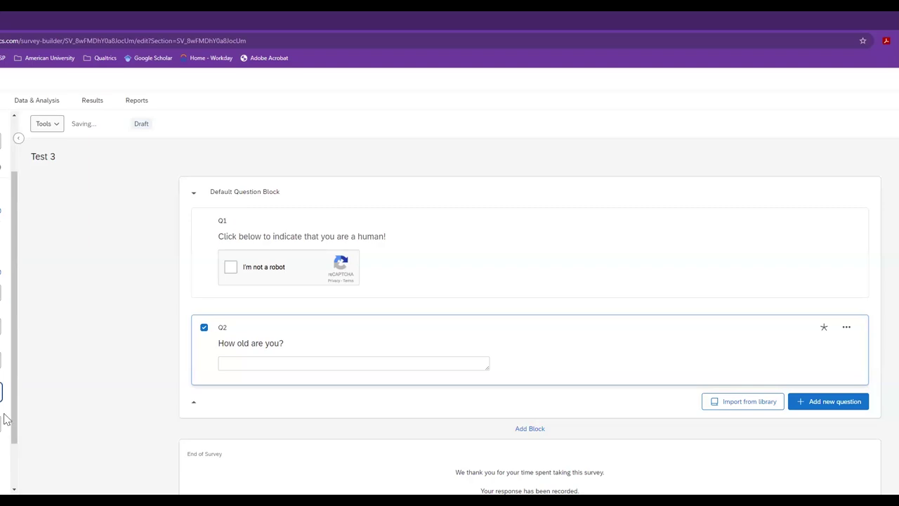
drag(14, 414, 13, 455)
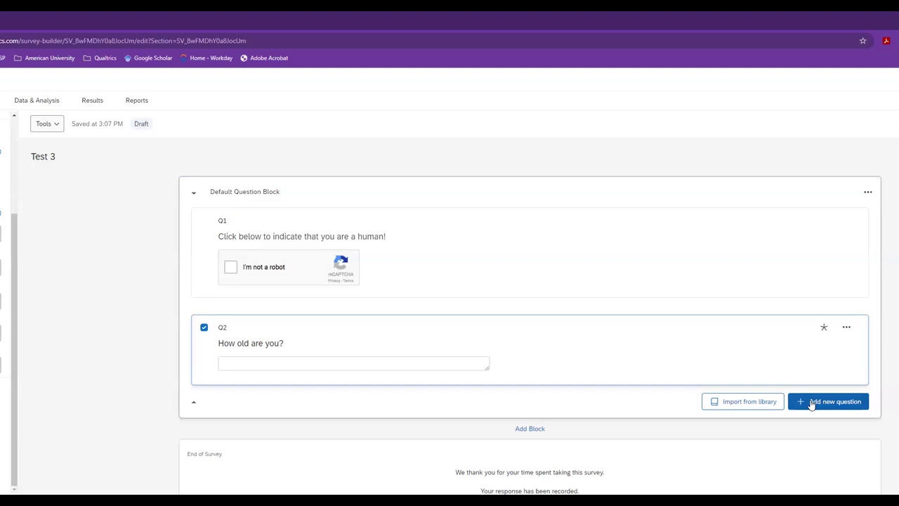
- Add multiple-choice question Q3 asking 'What is your favorite animal?'
click(808, 402)
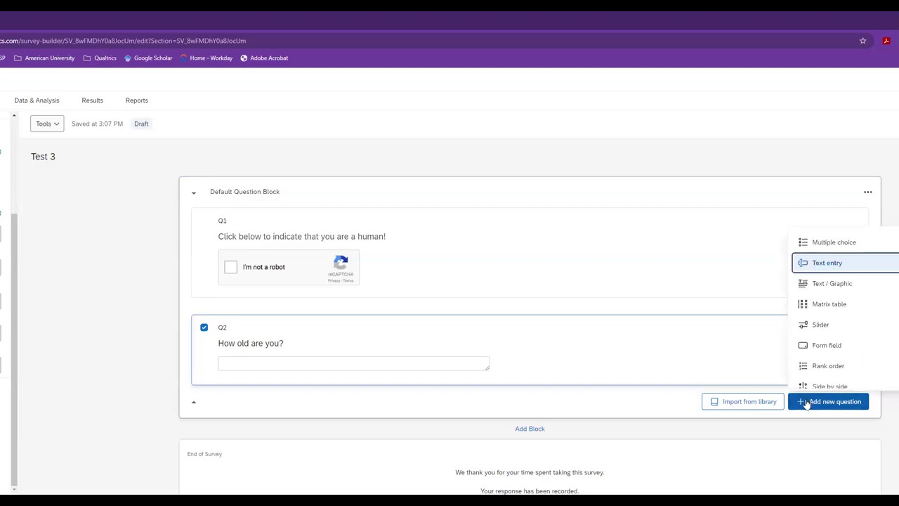
click(825, 240)
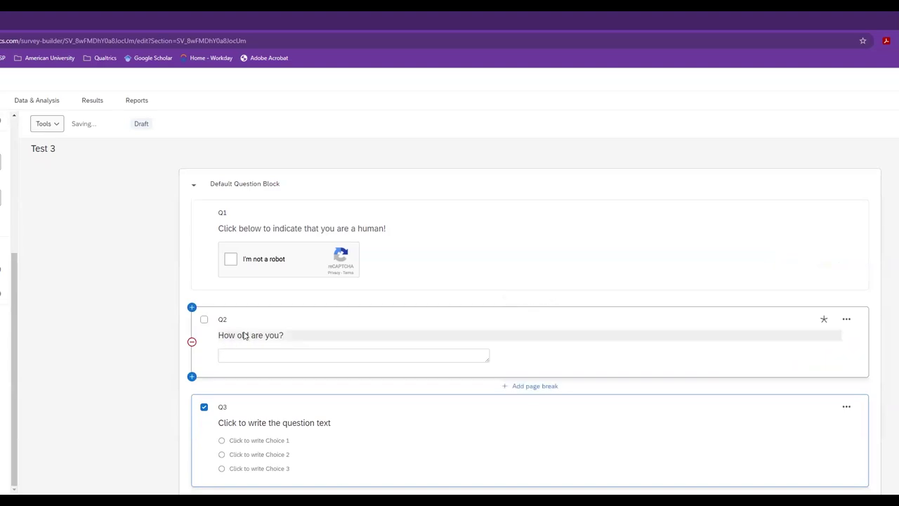
scroll(344, 353, down, 1)
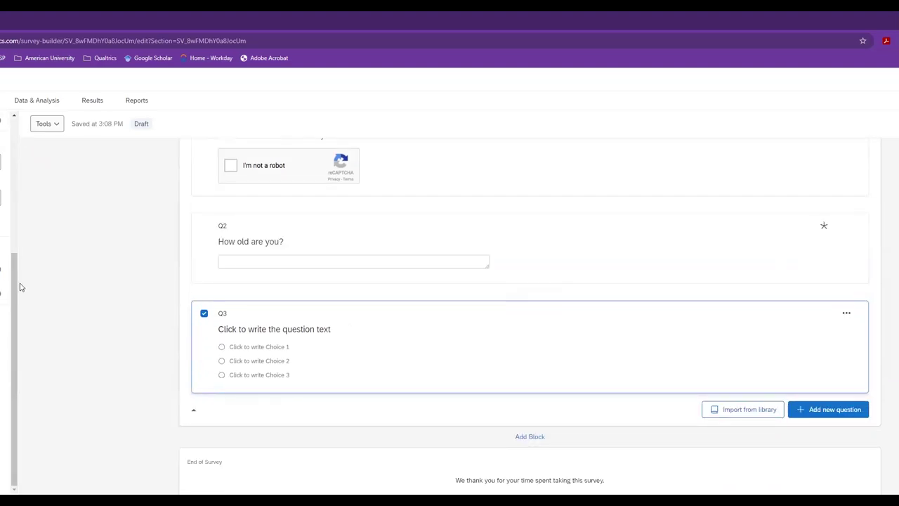
drag(17, 285, 5, 151)
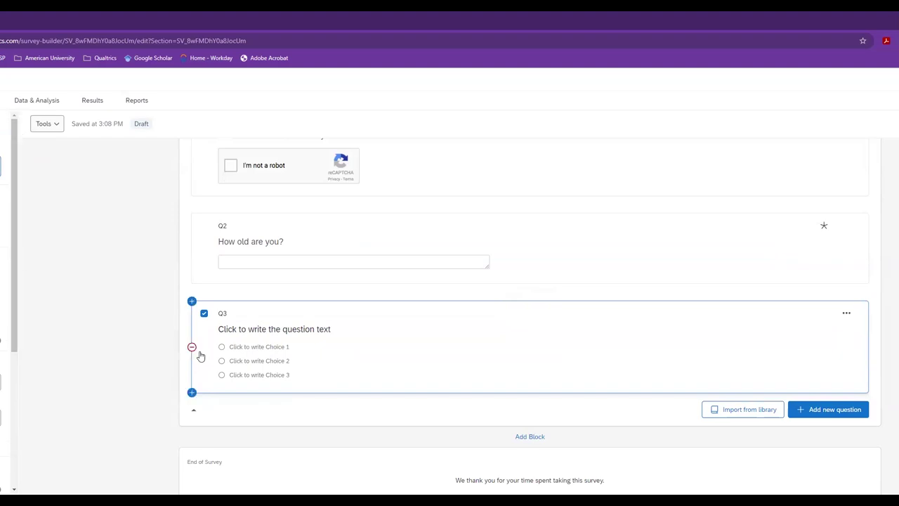
click(241, 329)
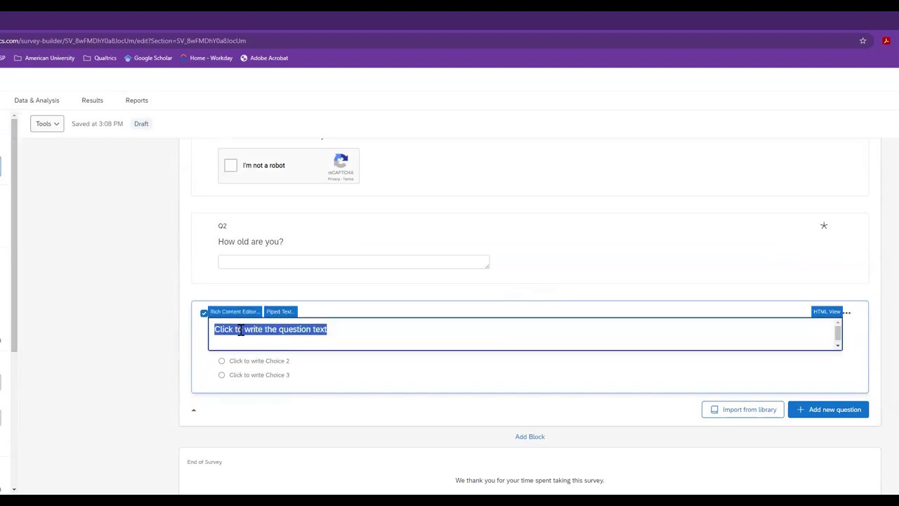
text(What)
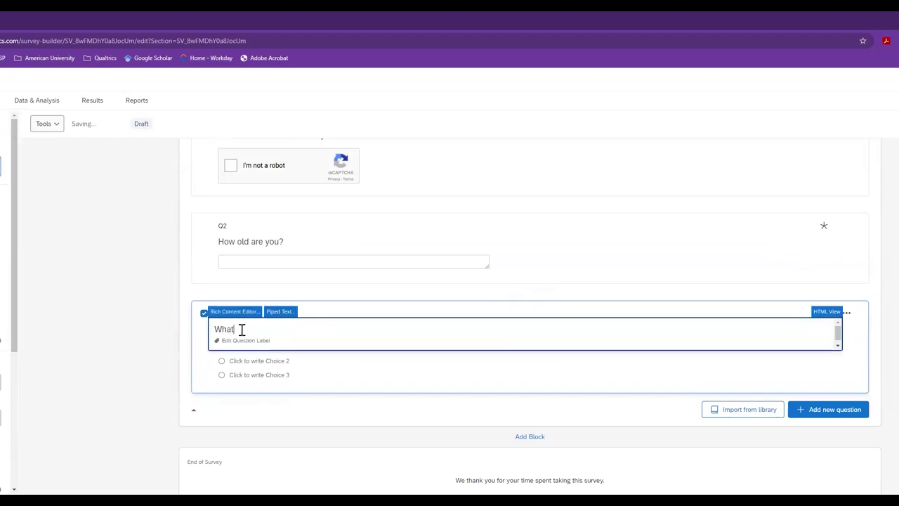
text( is your favorite animal?)
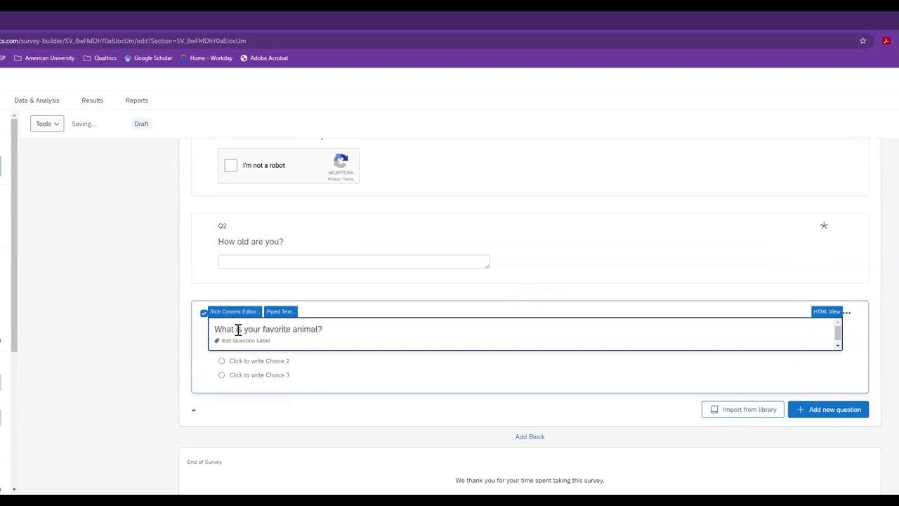
- Give Q3 the choices Dog, Cat and Turtle, allowing multiple answers
click(246, 360)
click(246, 347)
text(Dog)
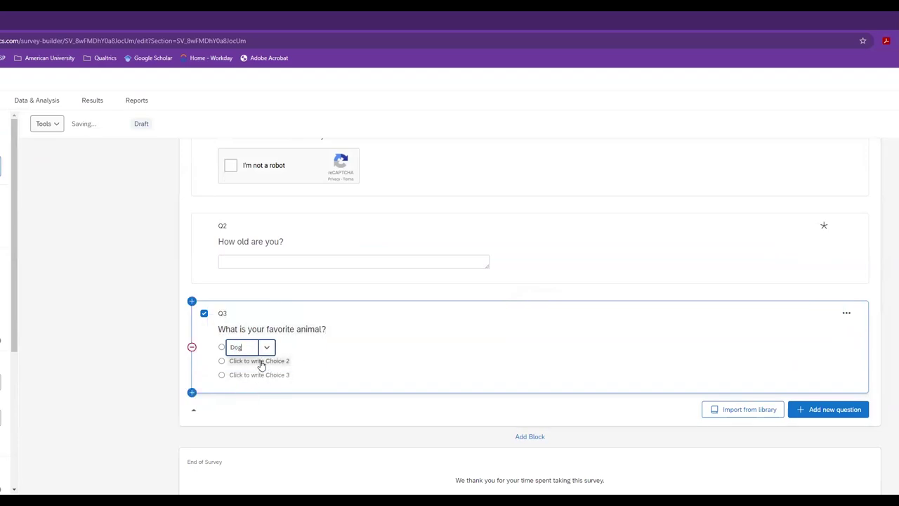
click(260, 361)
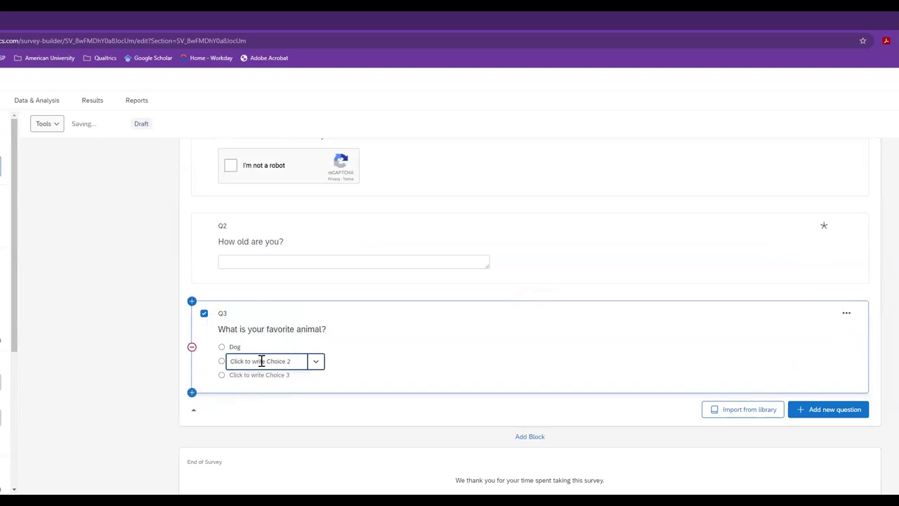
text(Cat)
click(257, 375)
text(Turtle)
click(288, 403)
click(271, 387)
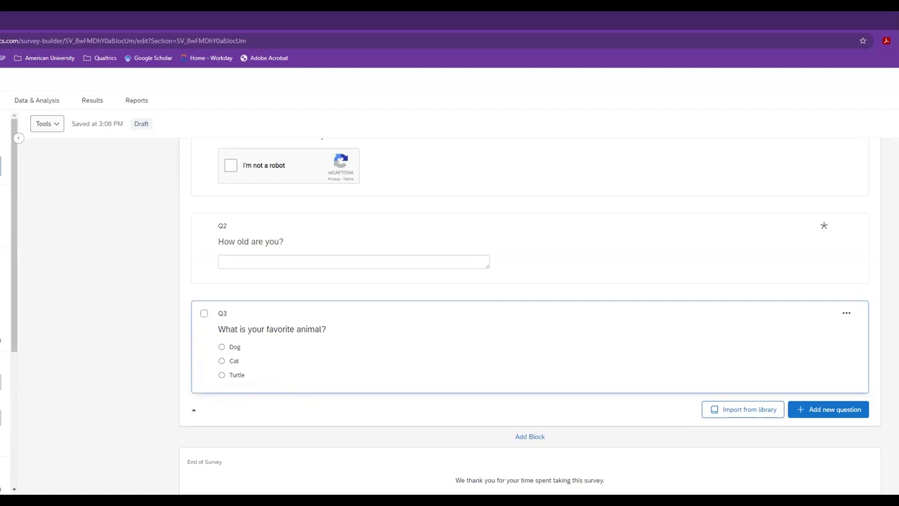
click(126, 257)
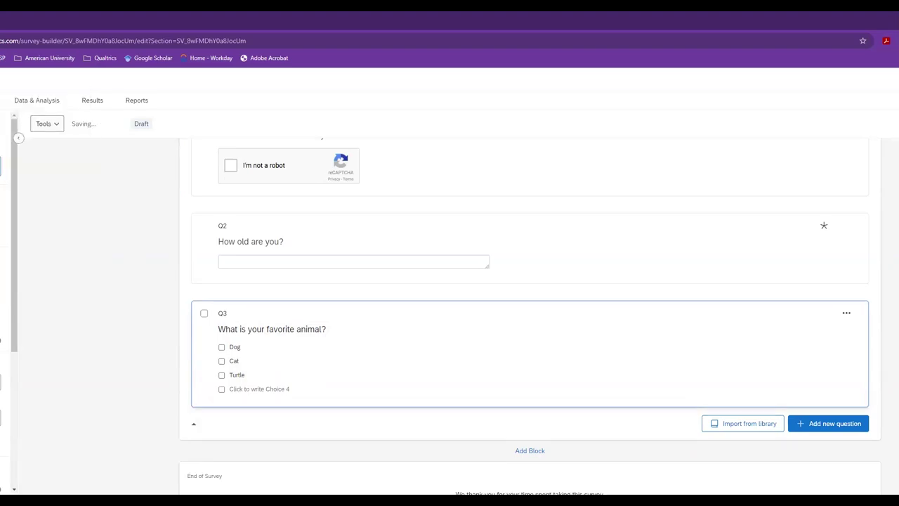
- Remove Q3's empty fourth choice and keep its choices in Vertical position
key(BackSpace)
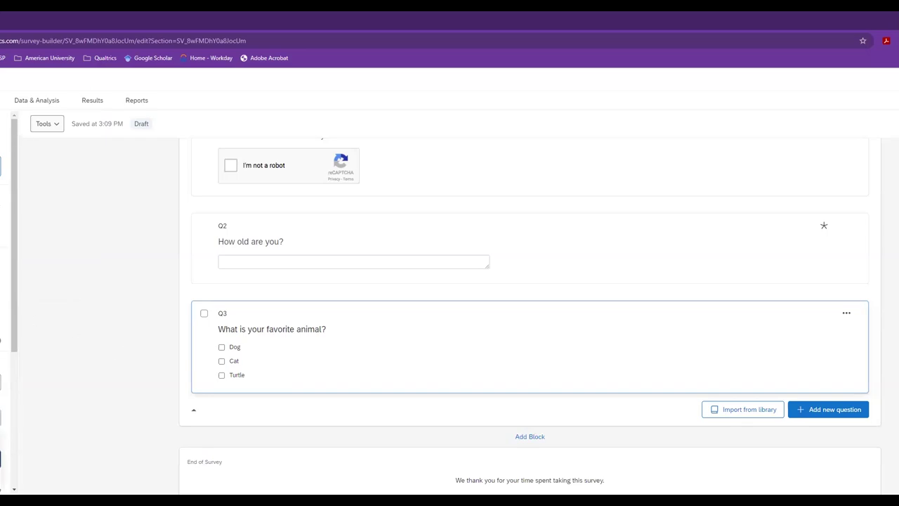
click(2, 418)
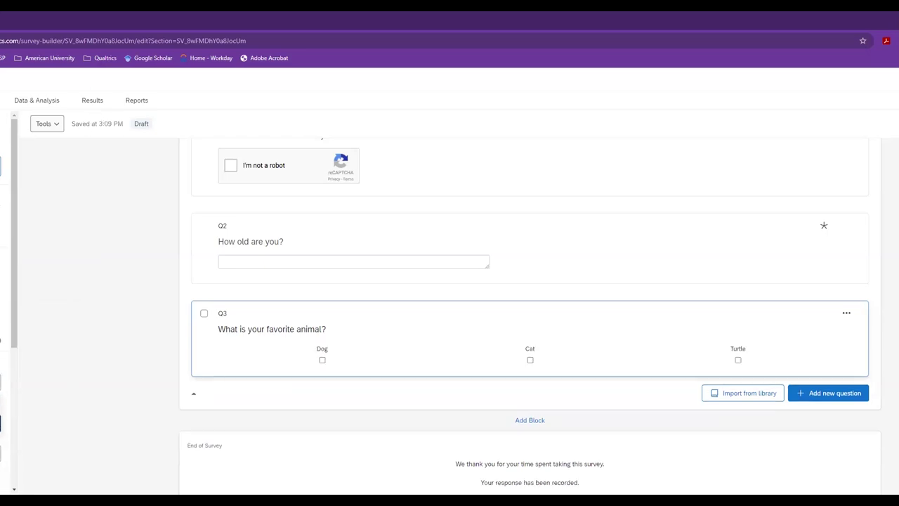
click(1, 381)
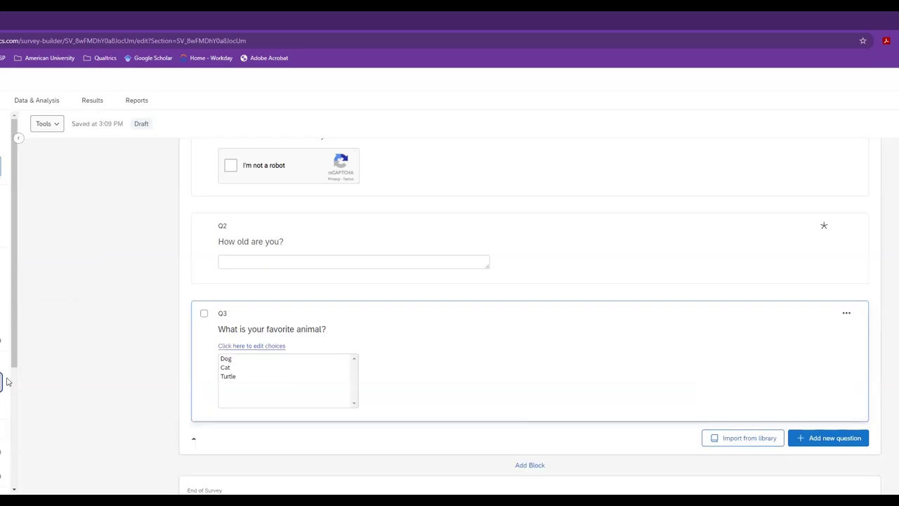
drag(16, 369, 16, 391)
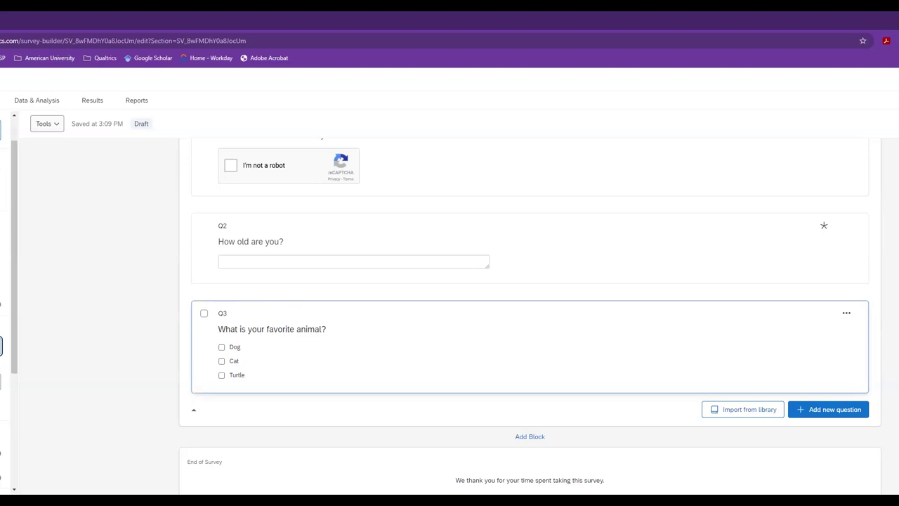
click(822, 415)
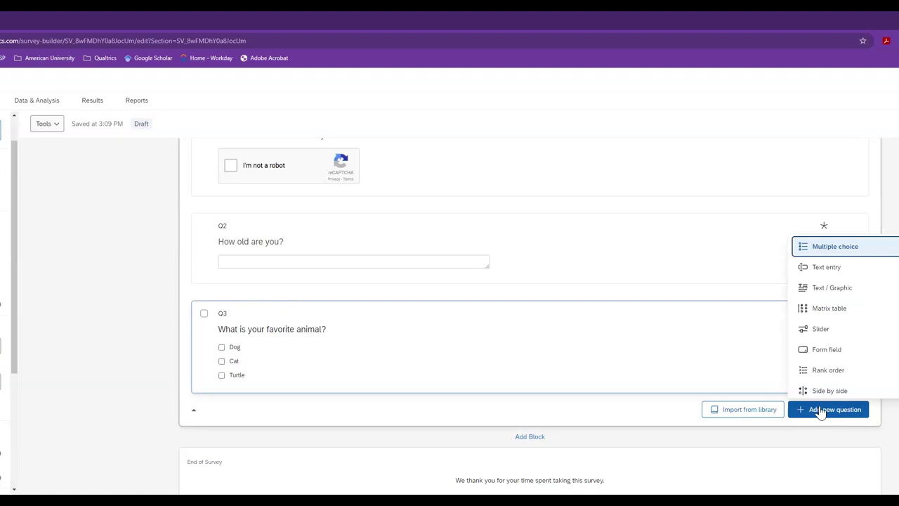
- Add Text / Graphic question Q4 reading 'This is the introduction to your study.'
click(829, 284)
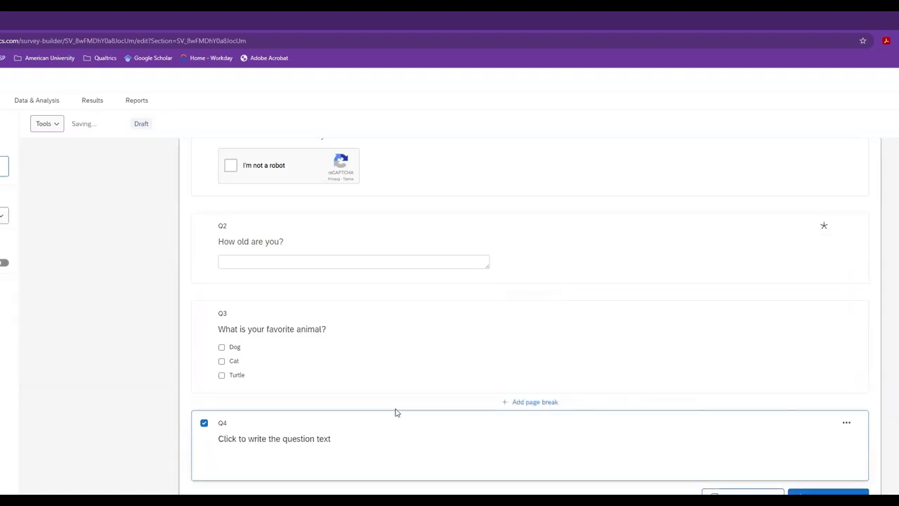
click(317, 445)
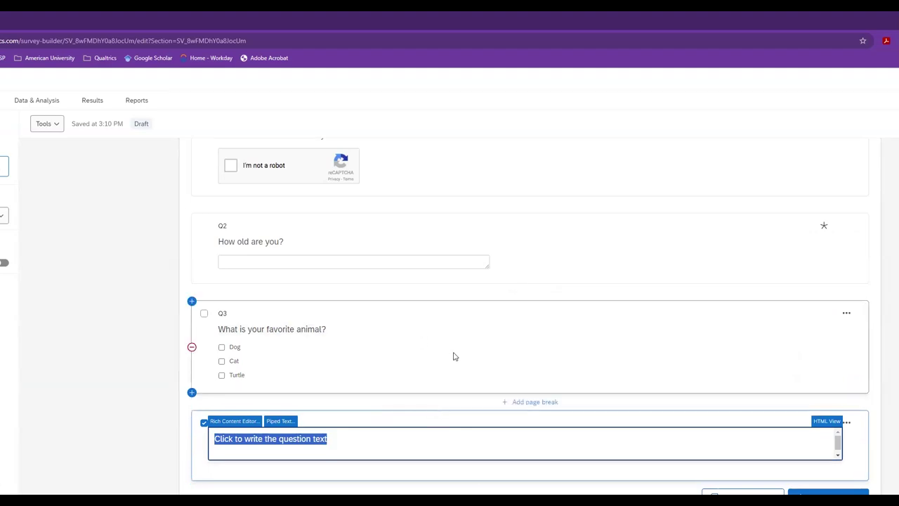
scroll(457, 337, down, 2)
scroll(468, 302, up, 4)
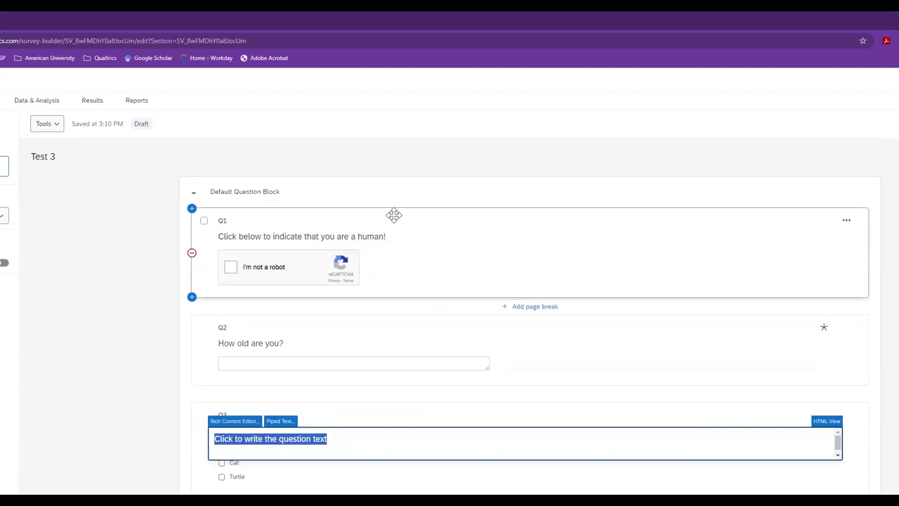
scroll(400, 295, down, 4)
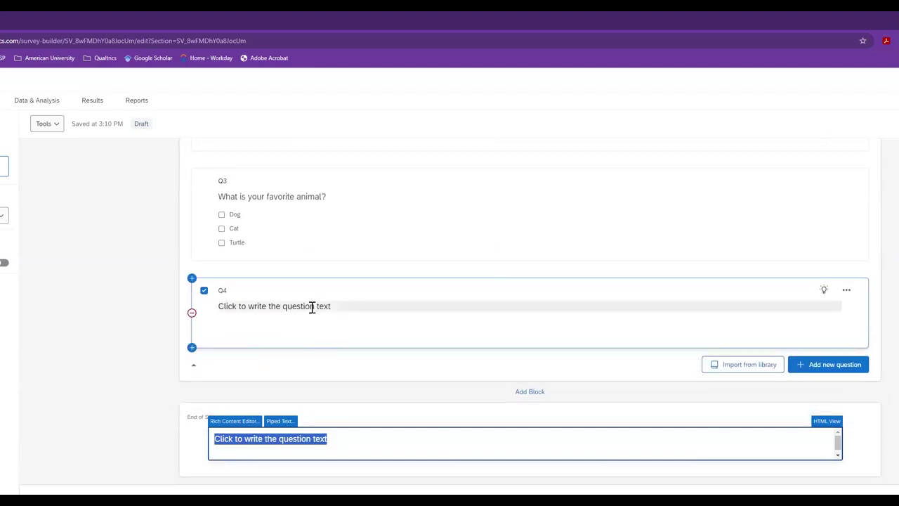
click(312, 307)
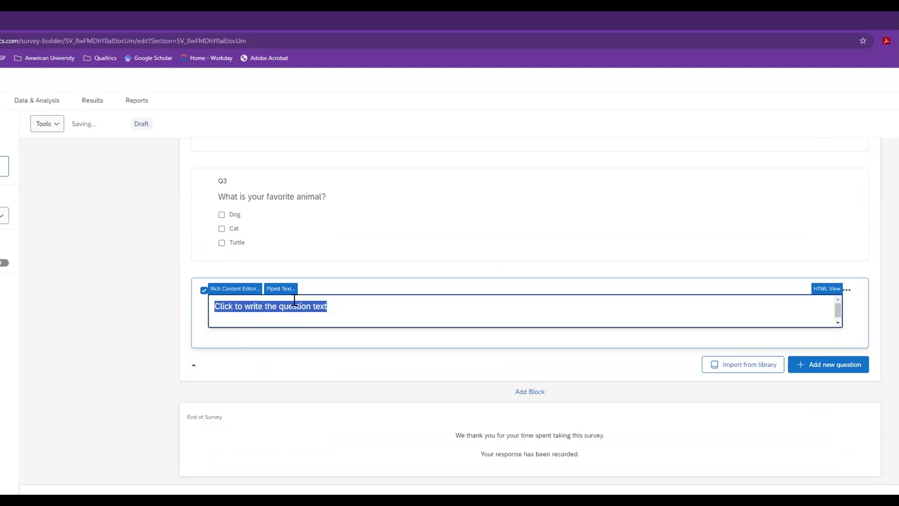
text(This is t)
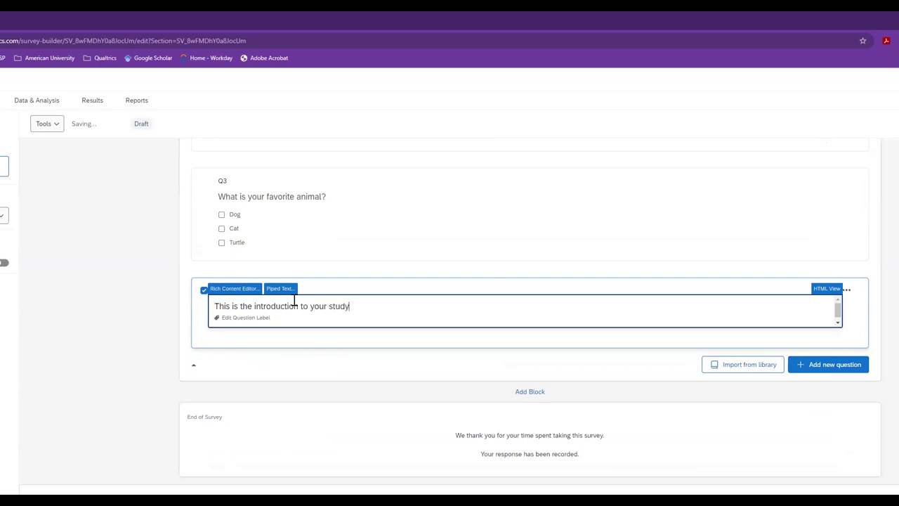
- Drag introduction question Q4 above Q1 at the top of the Default Question Block
click(773, 334)
drag(734, 208, 726, 173)
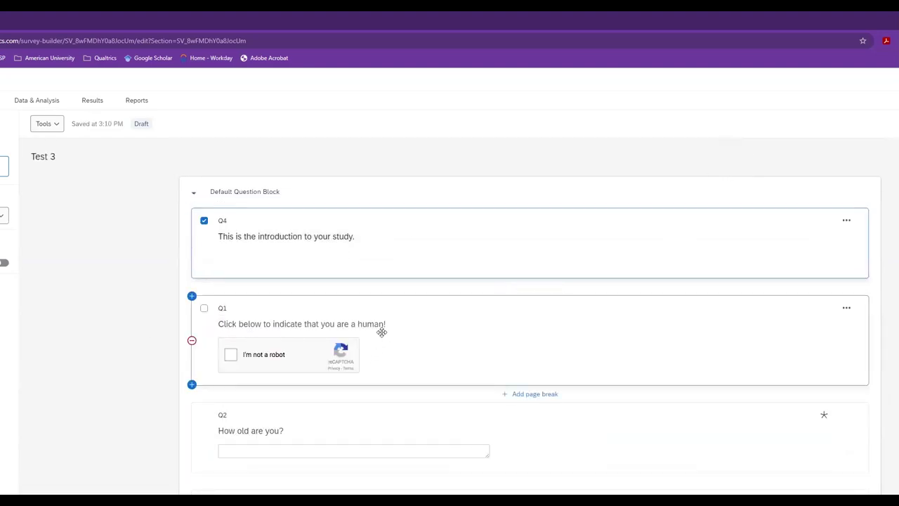
scroll(537, 323, down, 4)
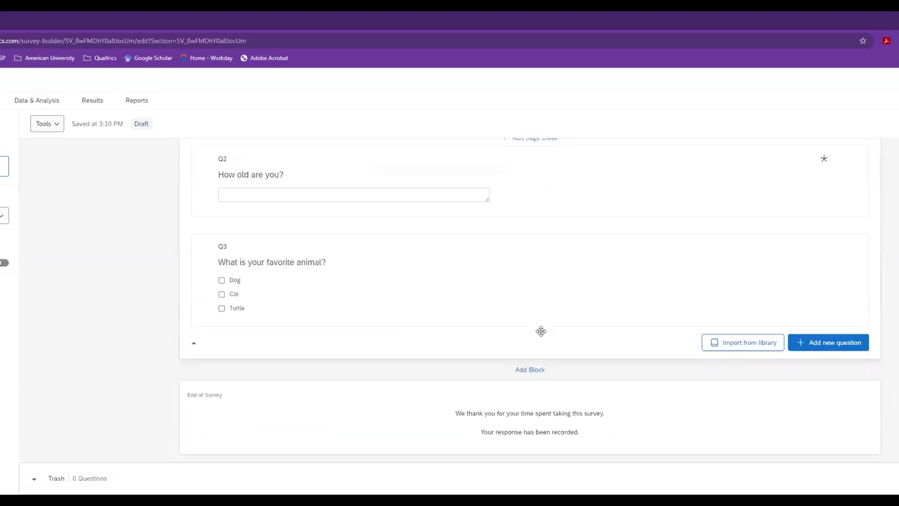
- Add a new Block 1 with a new question in it
click(531, 372)
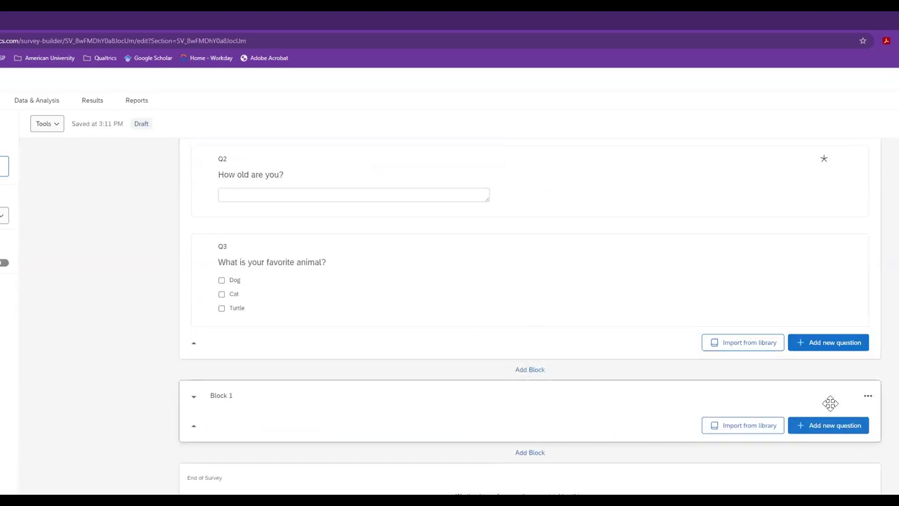
click(825, 430)
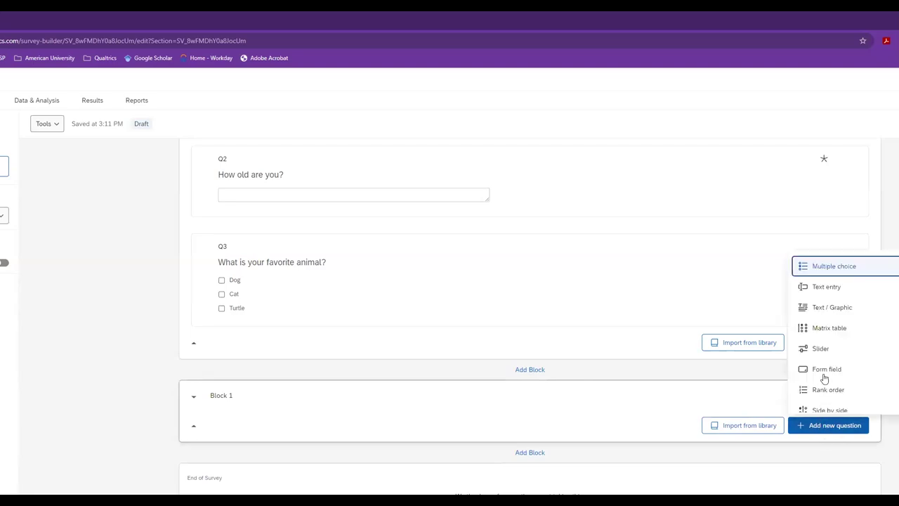
scroll(828, 365, down, 1)
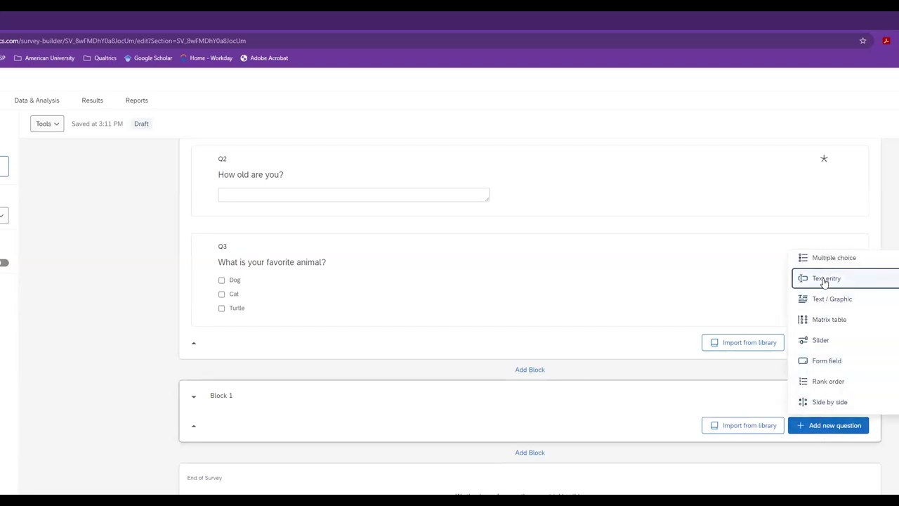
click(825, 278)
- Set Q5's text to 'Introduction to block 2!'
click(344, 443)
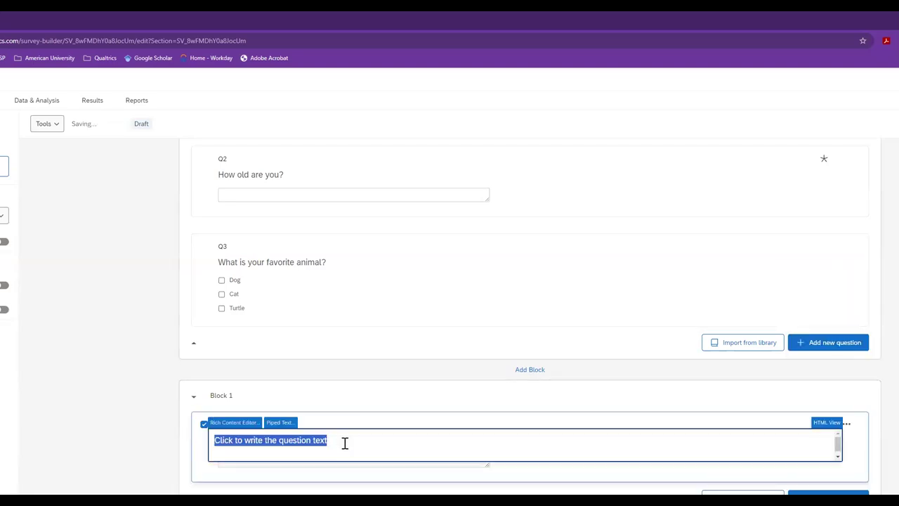
text(Introduction to block 2!)
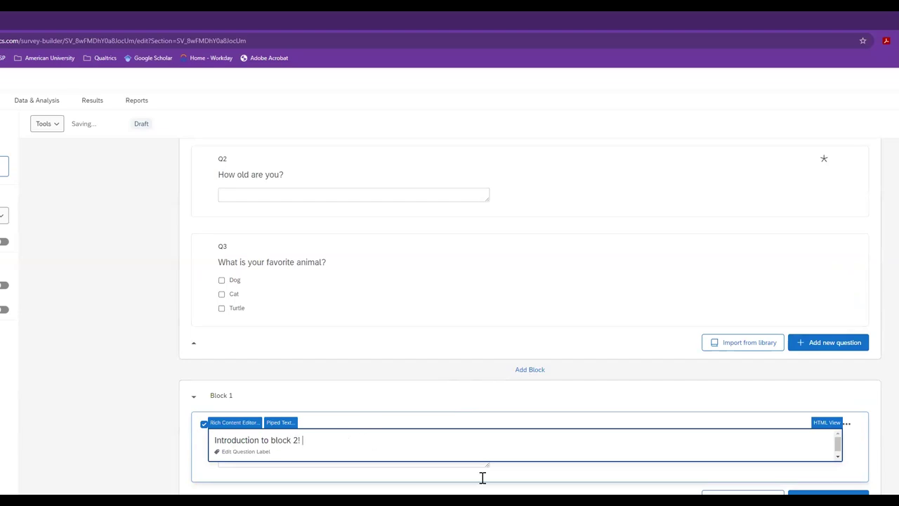
click(552, 478)
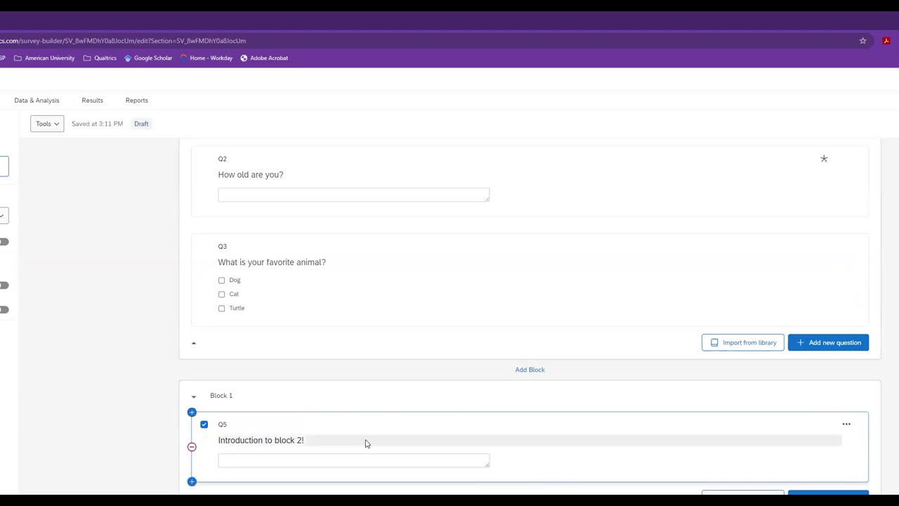
scroll(364, 443, up, 4)
scroll(281, 415, down, 4)
scroll(248, 397, down, 3)
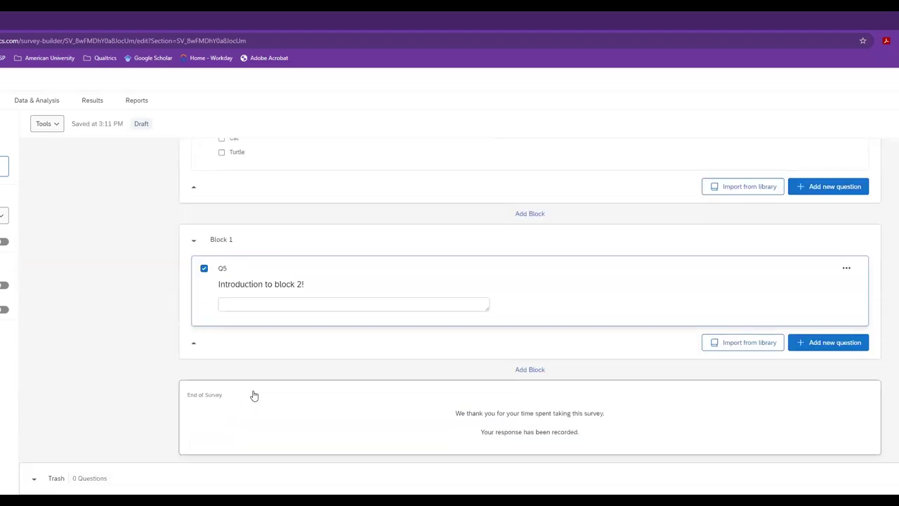
click(251, 293)
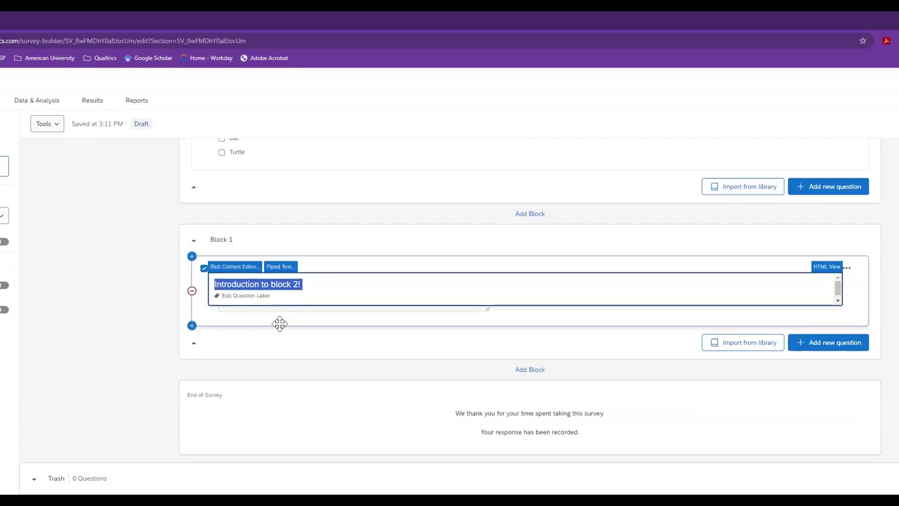
click(279, 320)
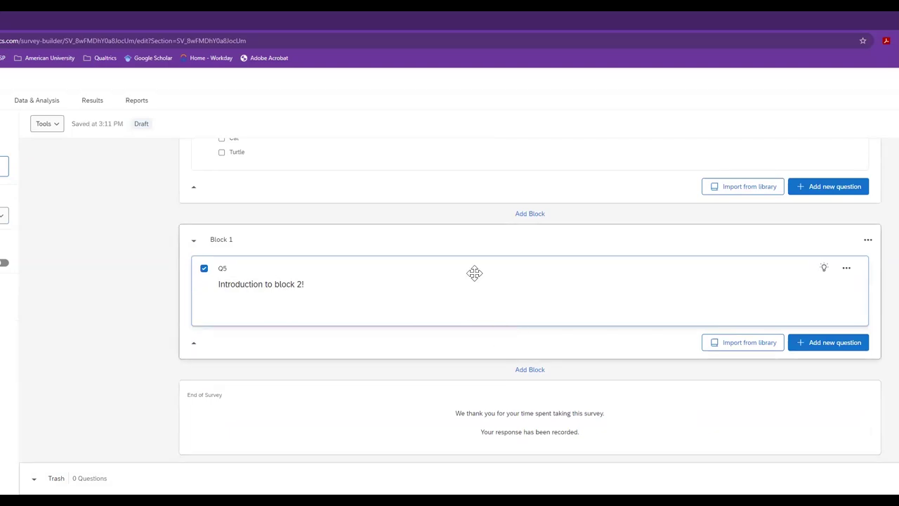
scroll(458, 268, up, 10)
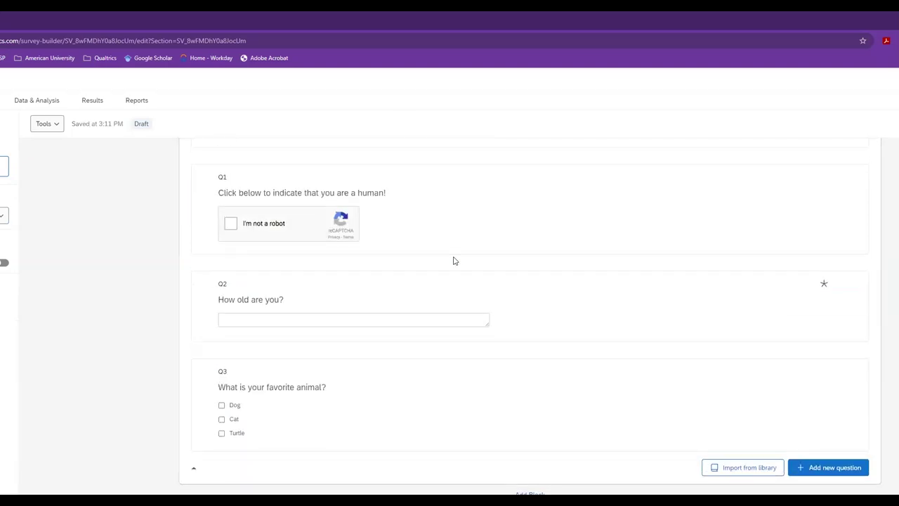
scroll(424, 254, down, 10)
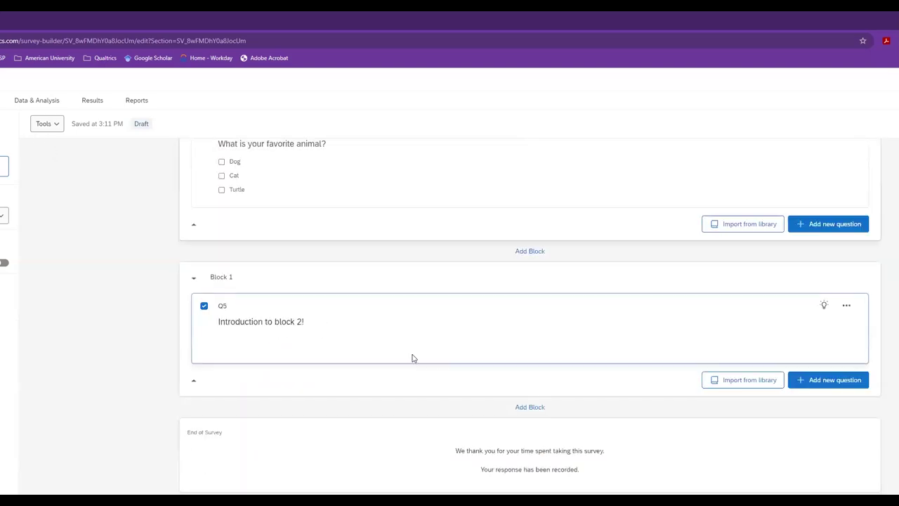
scroll(361, 321, up, 9)
scroll(337, 287, up, 2)
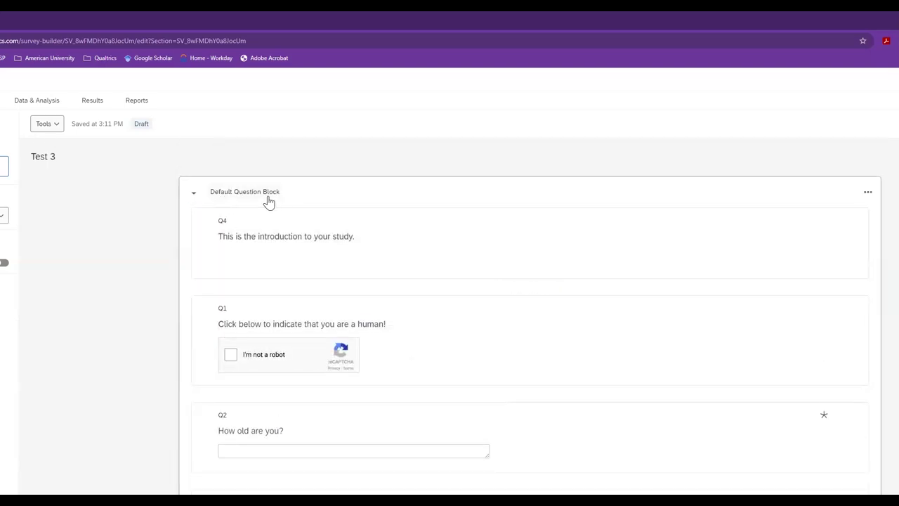
scroll(322, 340, down, 2)
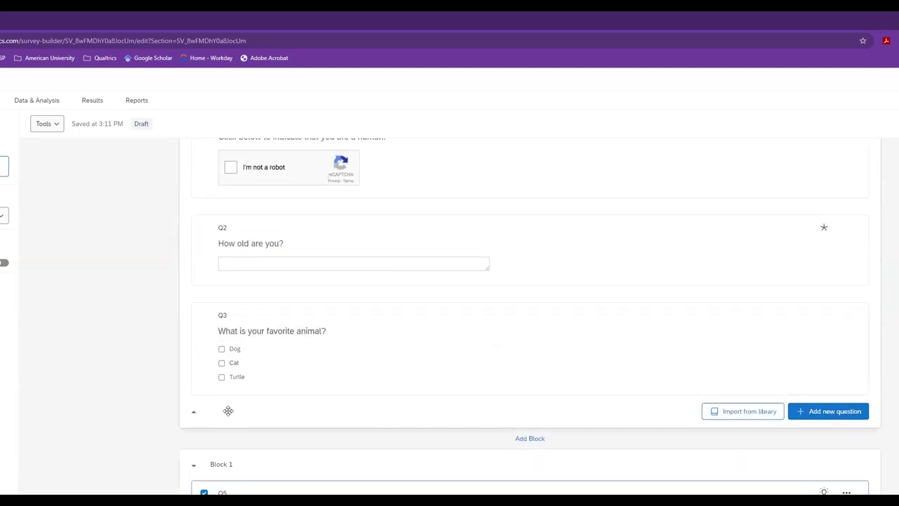
scroll(226, 403, down, 1)
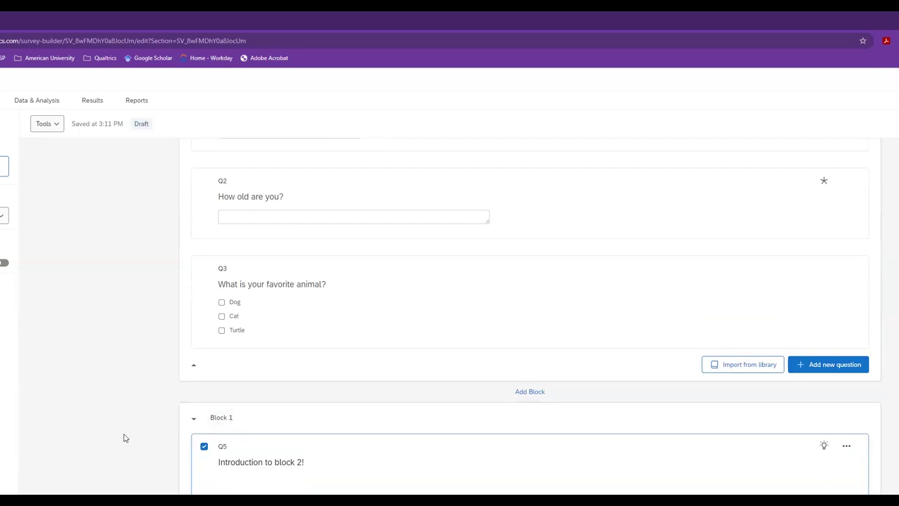
click(192, 421)
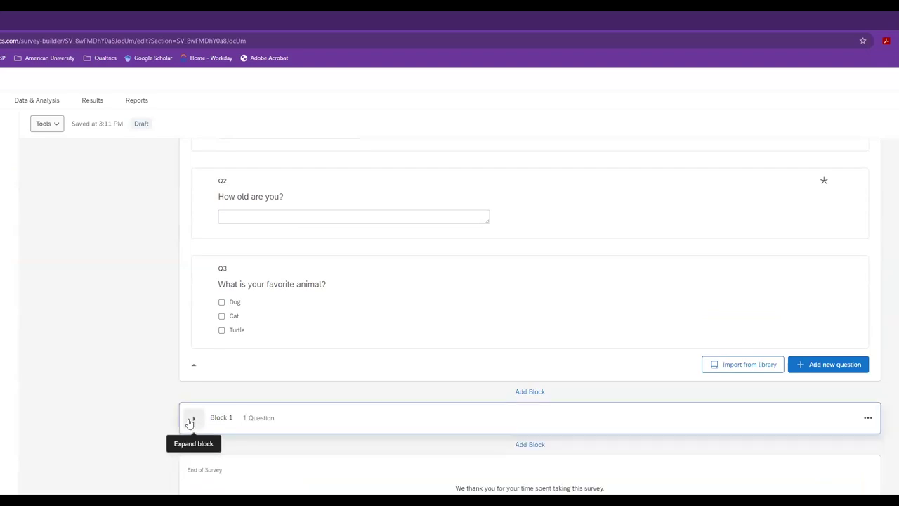
scroll(149, 284, up, 3)
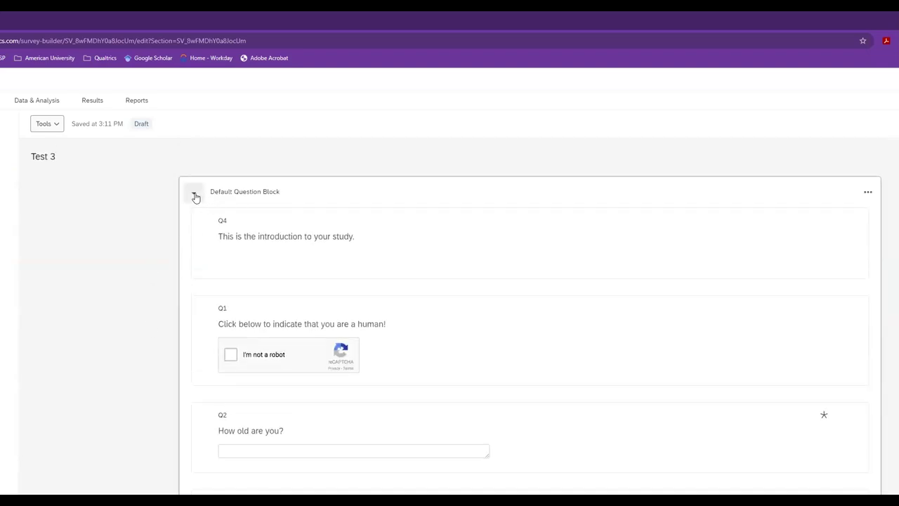
click(196, 196)
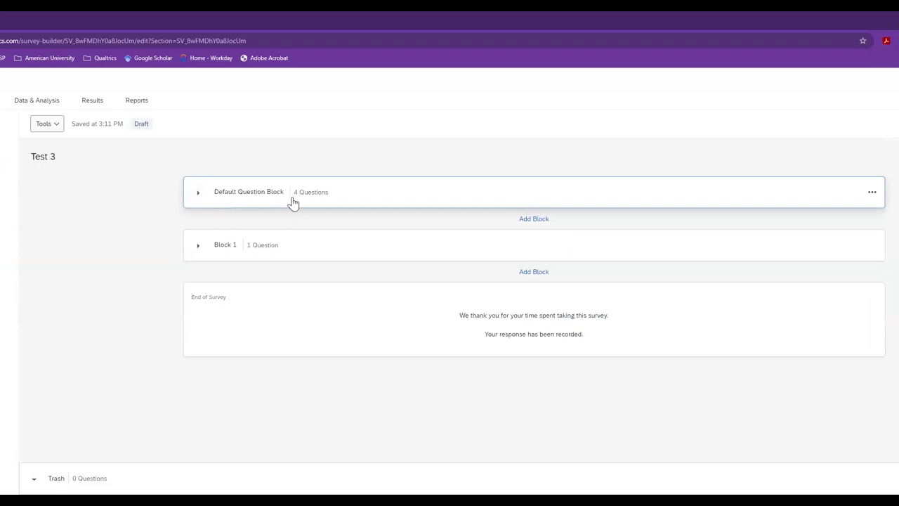
click(197, 193)
scroll(193, 379, down, 3)
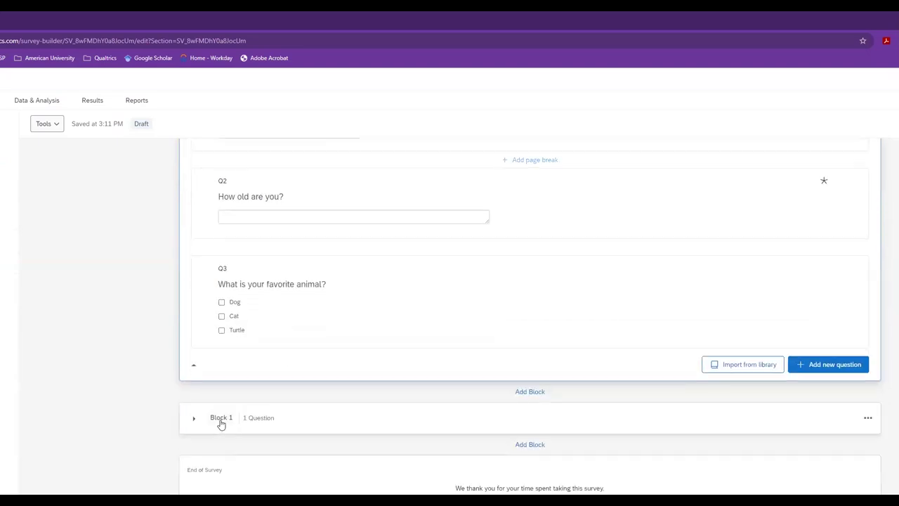
click(193, 421)
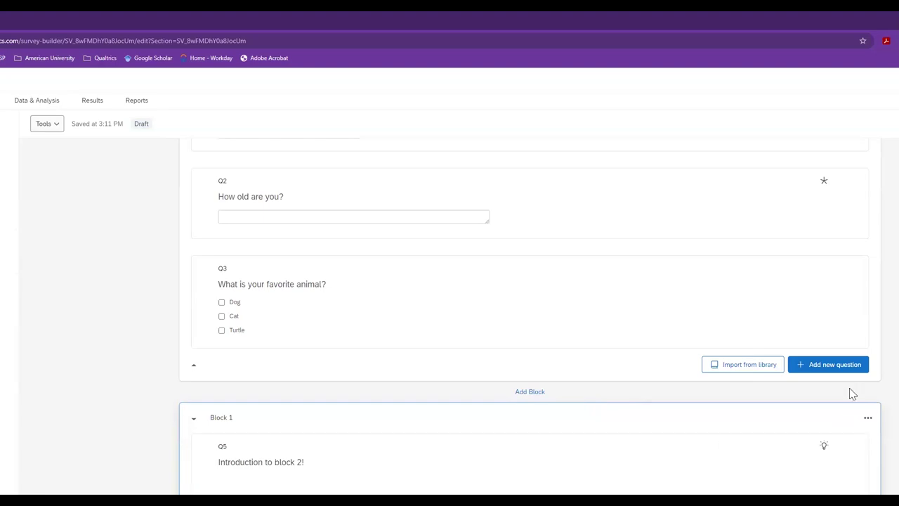
scroll(814, 375, down, 2)
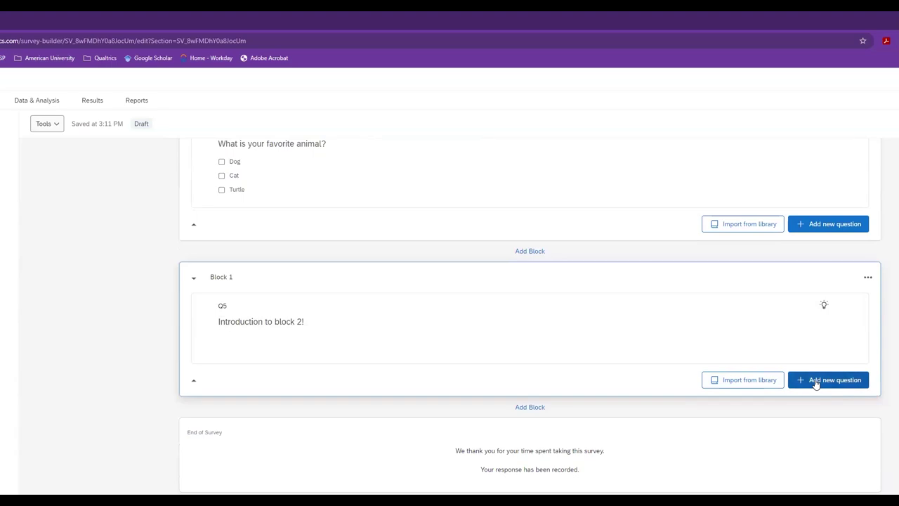
- Add form-field question Q6 reading 'If you would like to follow up, provide your information:'
click(816, 383)
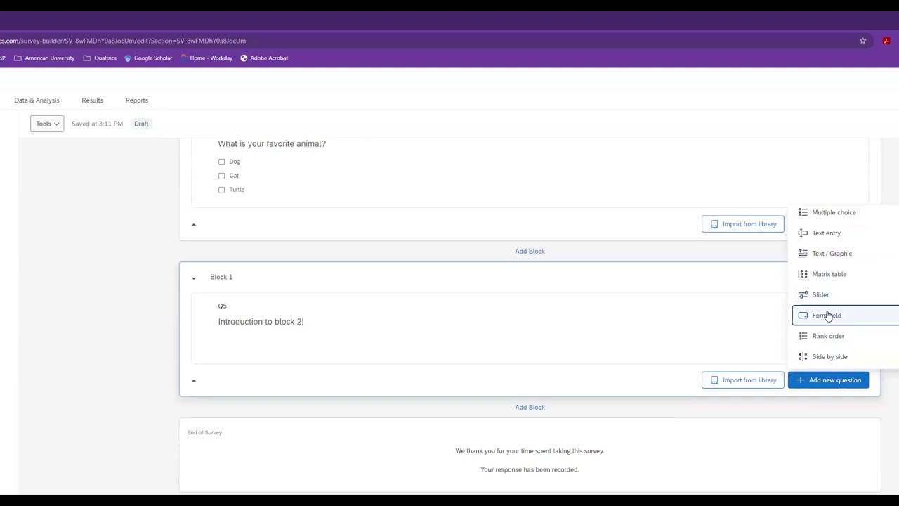
click(829, 315)
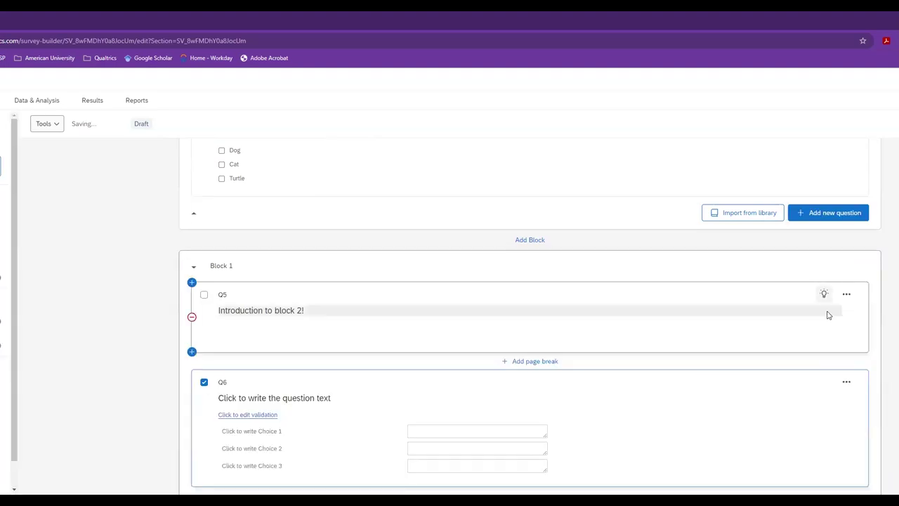
click(301, 397)
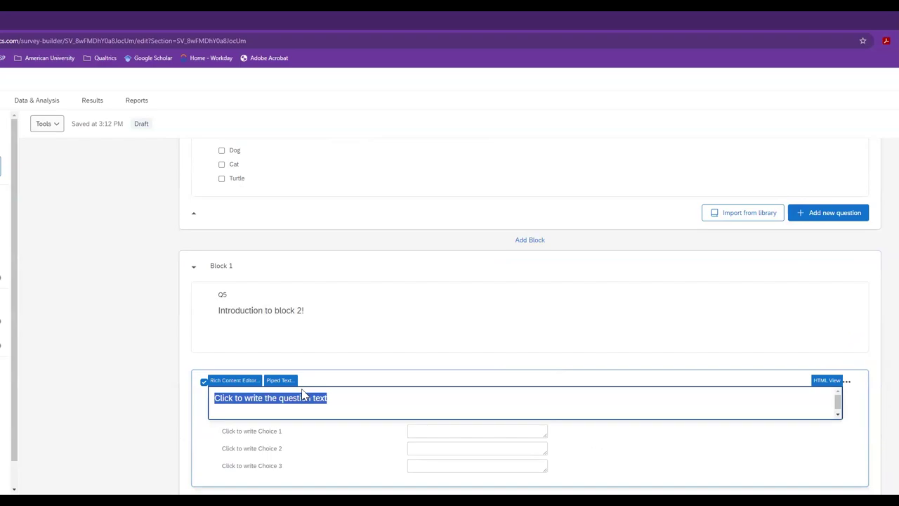
click(317, 449)
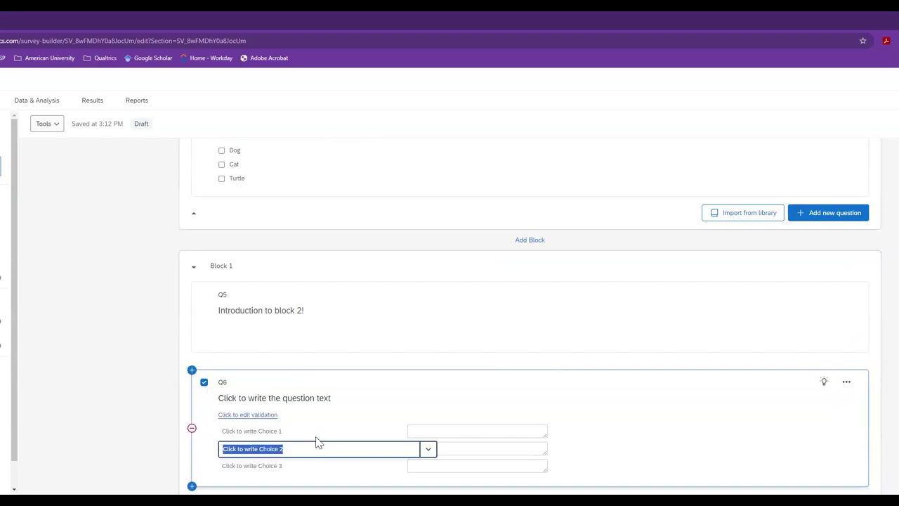
click(302, 397)
text(If )
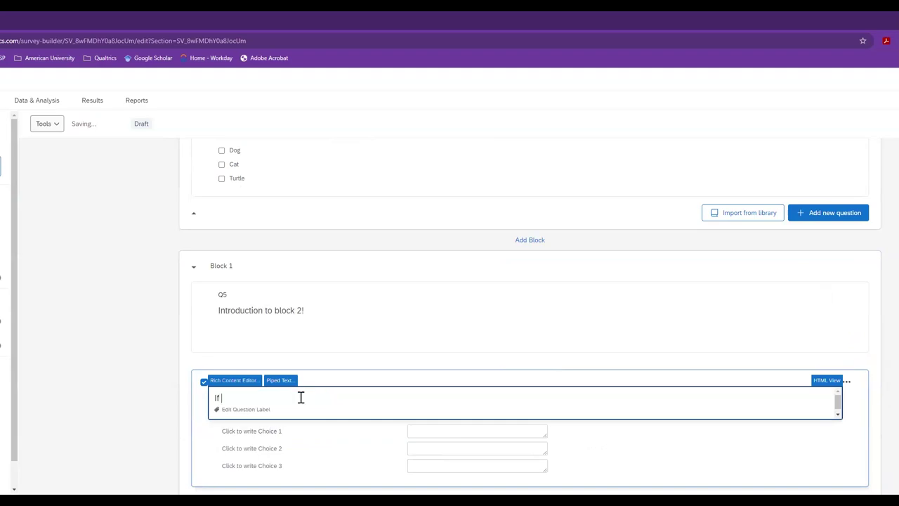
text(you would like to follow up, provide)
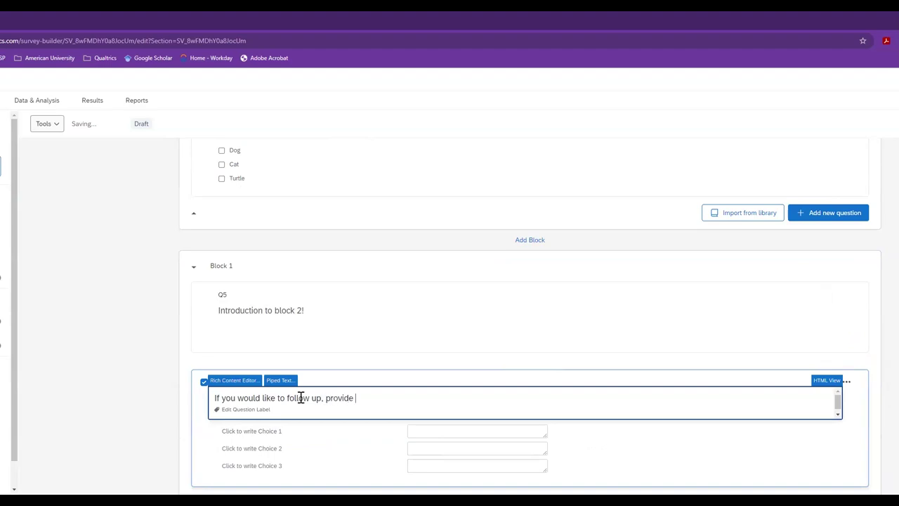
text(mation:)
- Commit Q6's question text and rename its first form field to Name
click(279, 437)
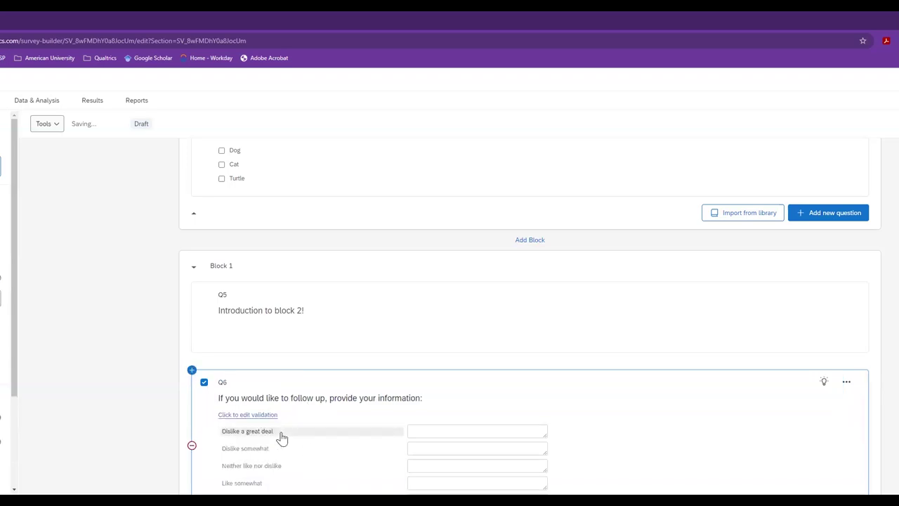
scroll(288, 425, down, 2)
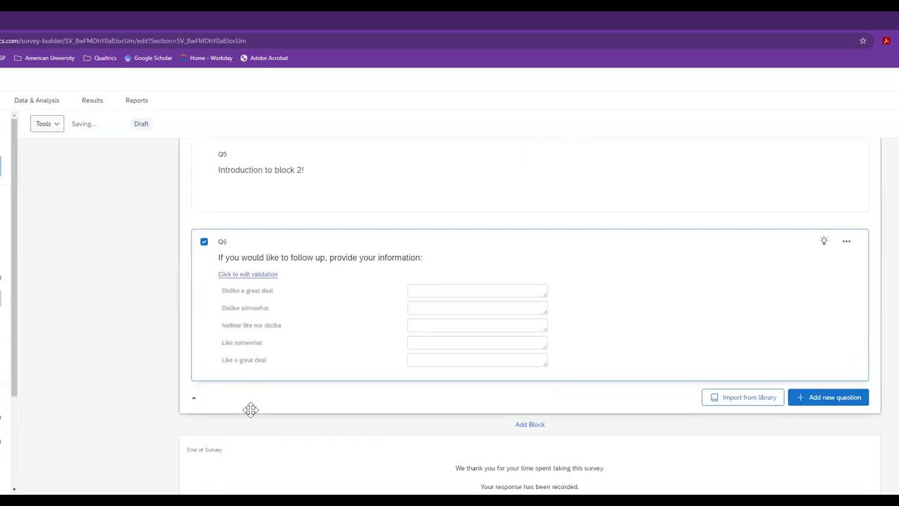
click(259, 292)
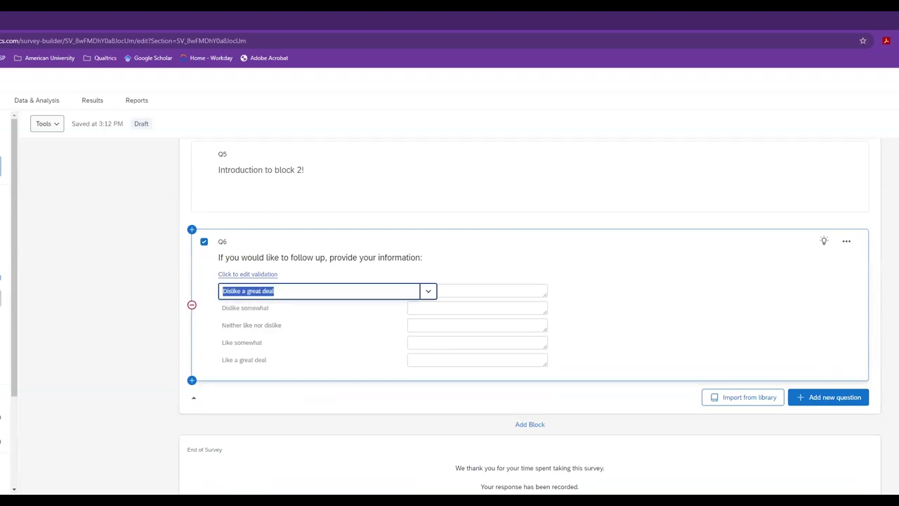
key(ctrl+z)
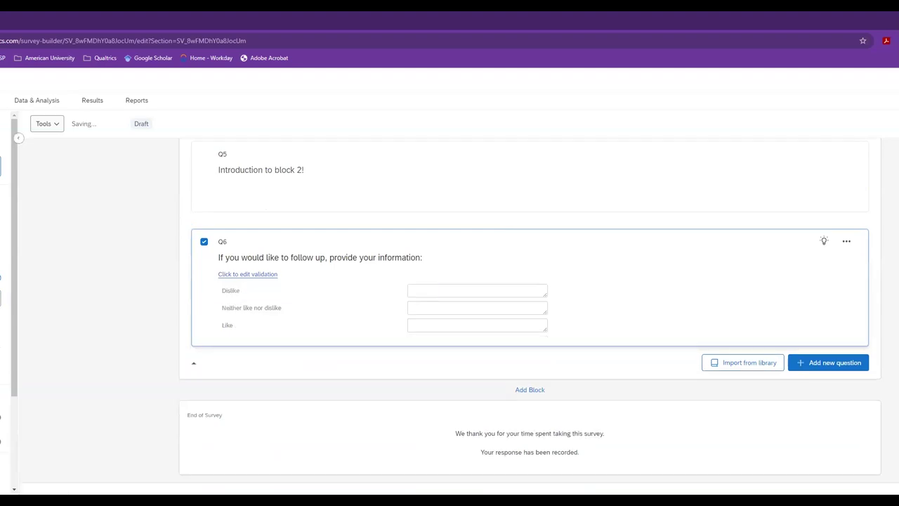
click(237, 294)
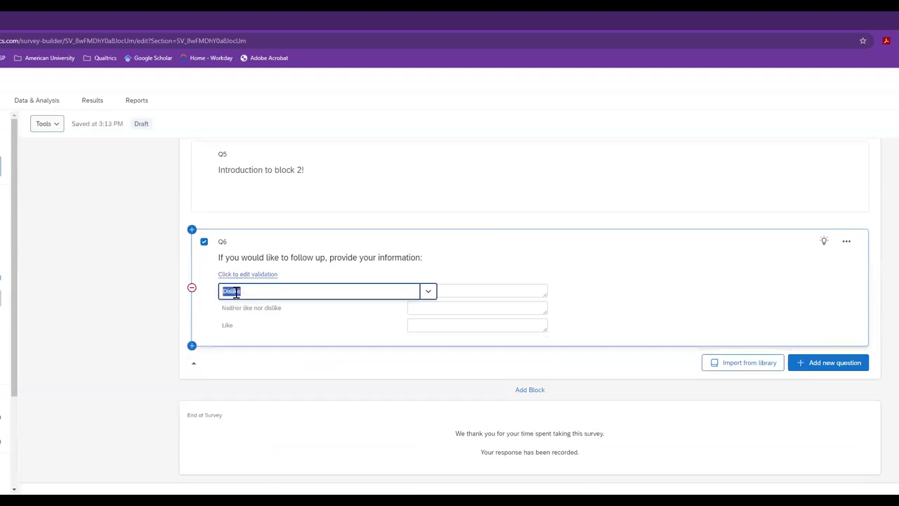
text(Name)
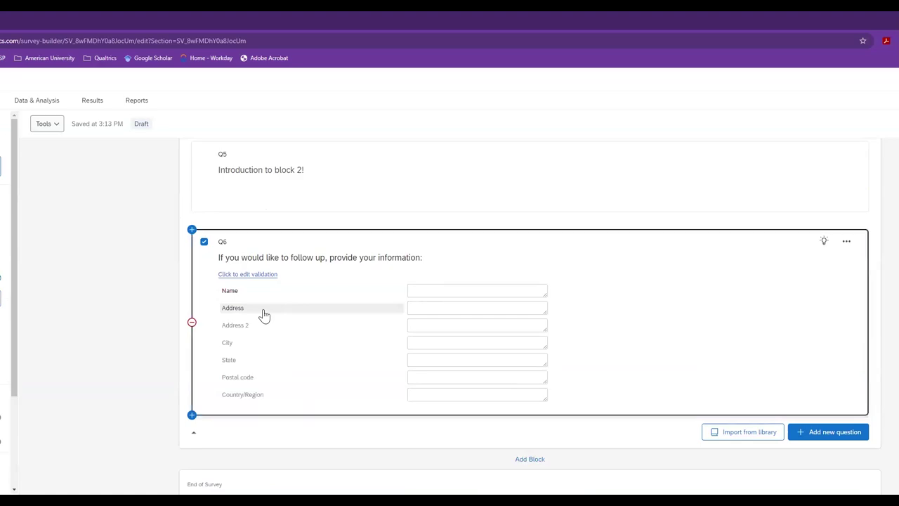
- Rename the next fields to Email and Phone Number, removing the City row
click(264, 312)
text(Email)
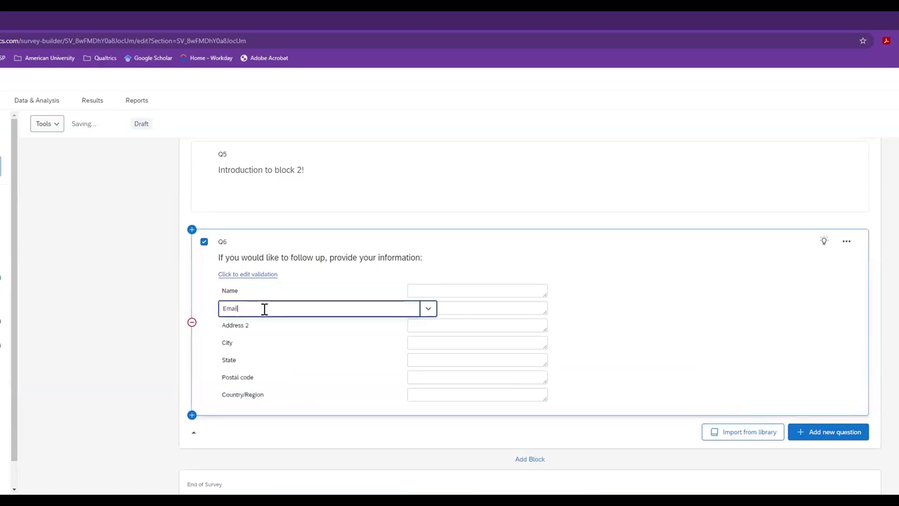
scroll(75, 307, up, 2)
scroll(74, 307, down, 1)
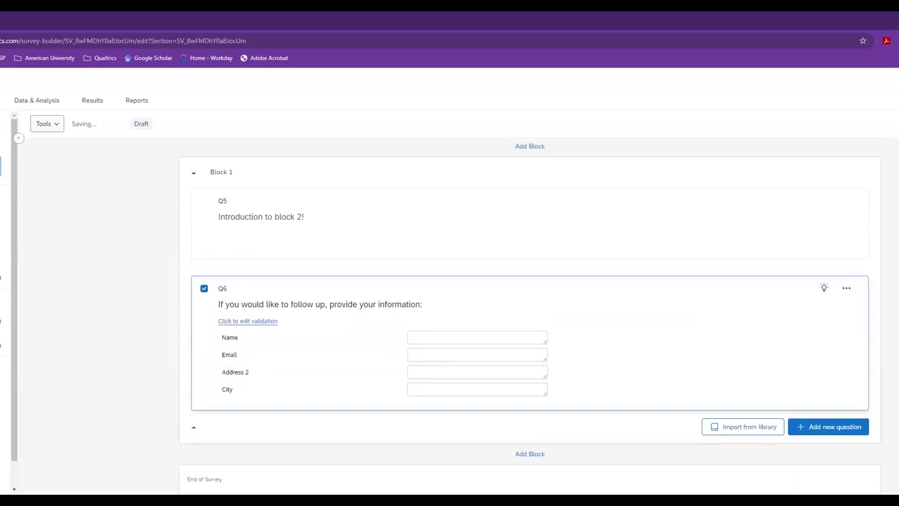
click(231, 376)
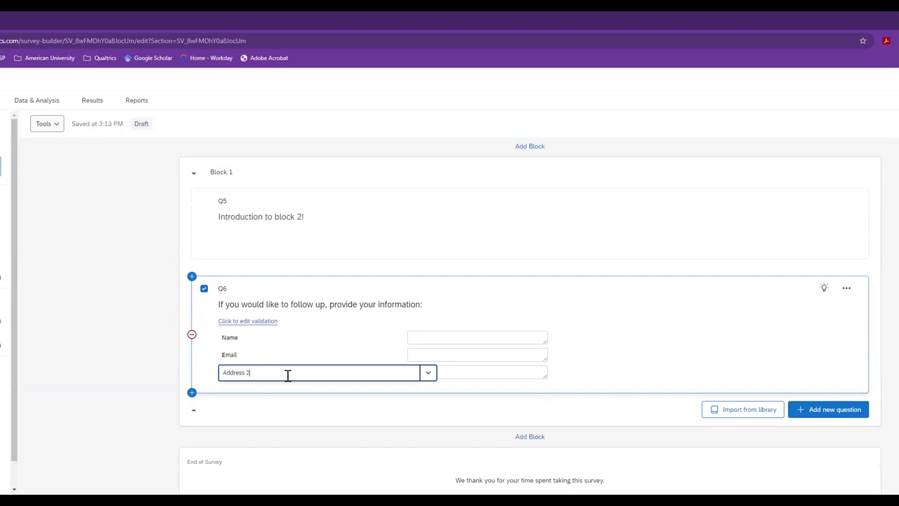
drag(250, 376, 212, 374)
text(Phone Number)
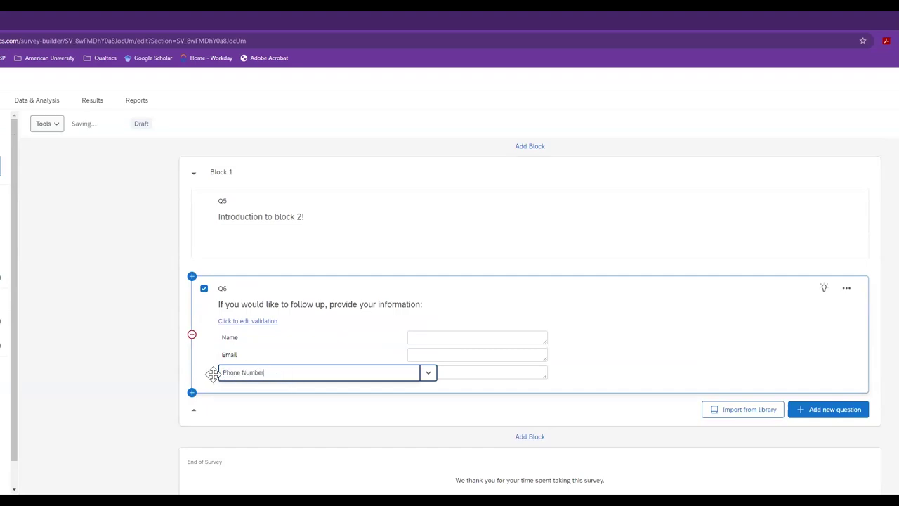
click(347, 329)
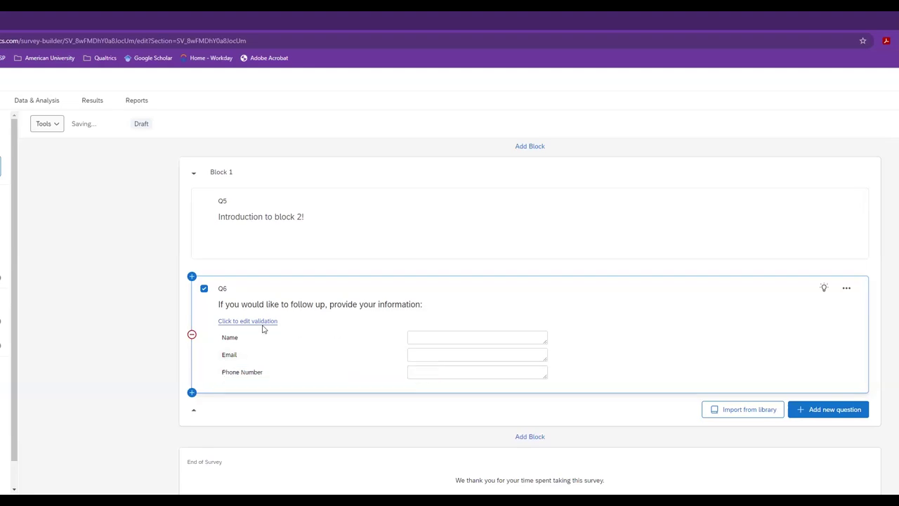
- Set the Name field size to Long with No Validation
click(262, 322)
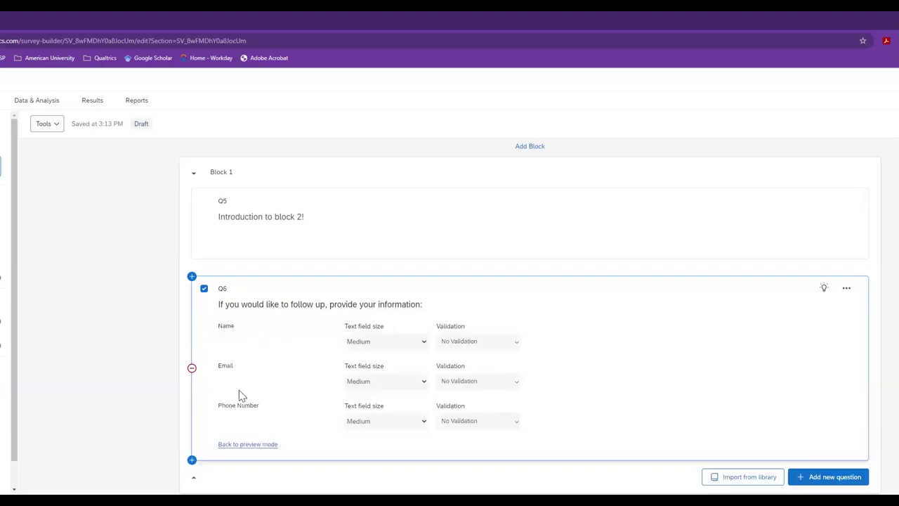
click(421, 351)
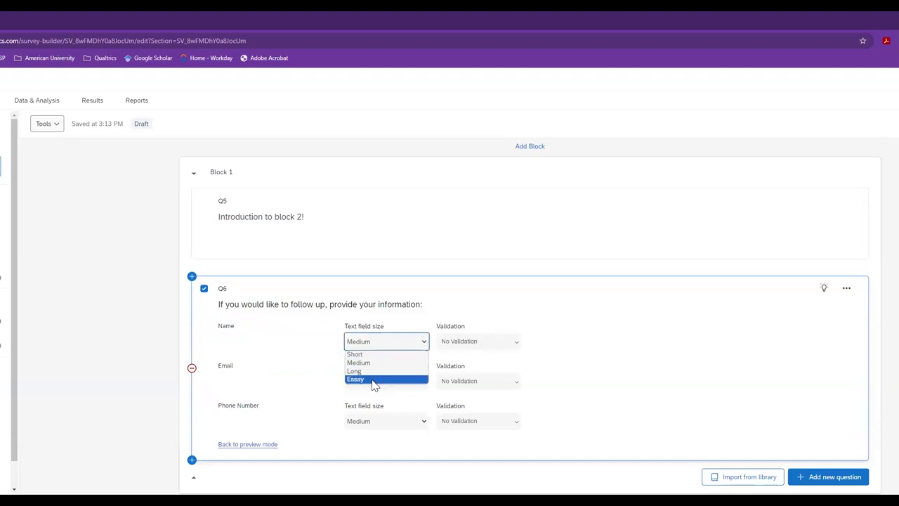
click(374, 371)
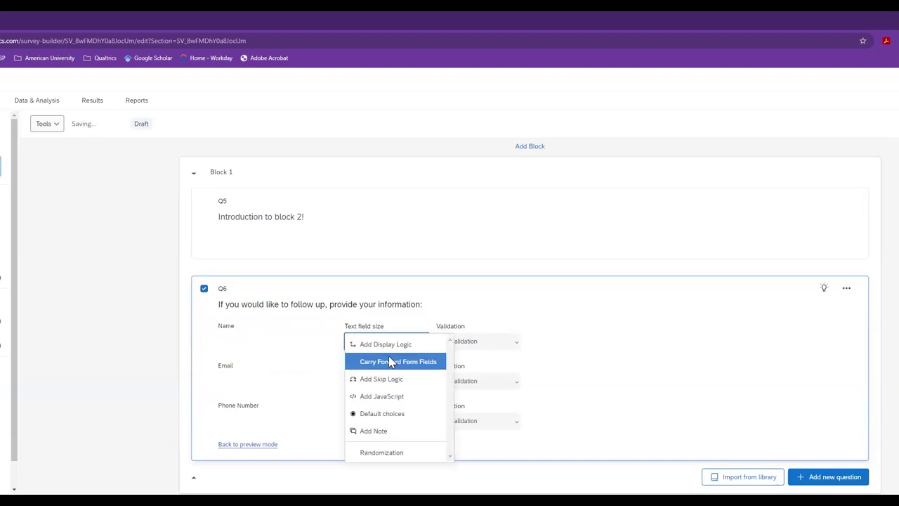
click(490, 344)
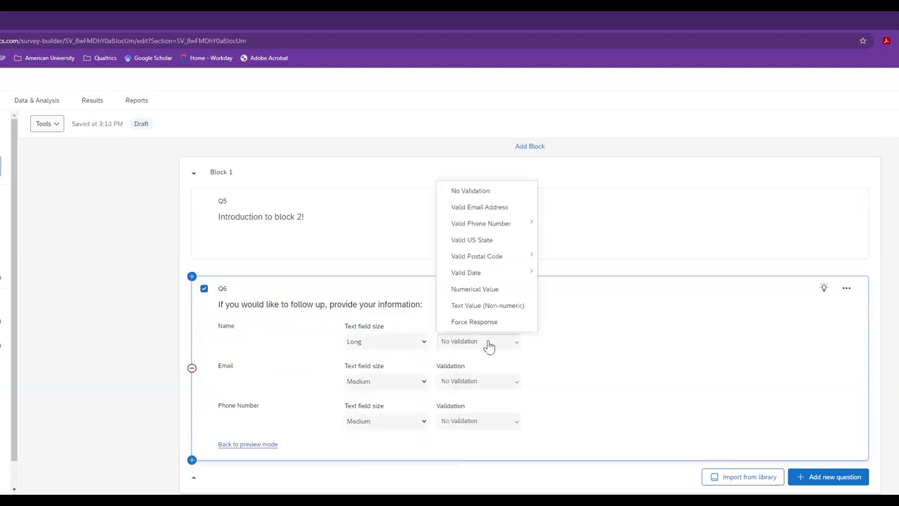
mouse_move(475, 272)
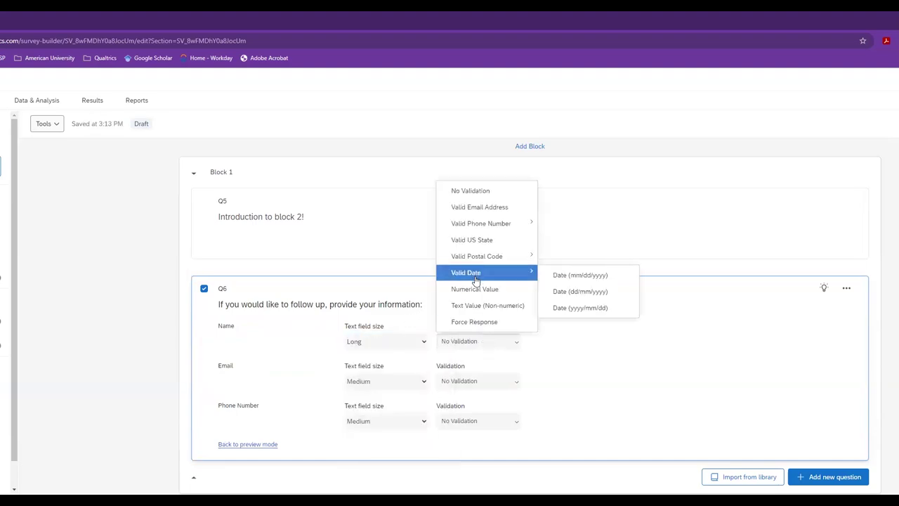
click(468, 197)
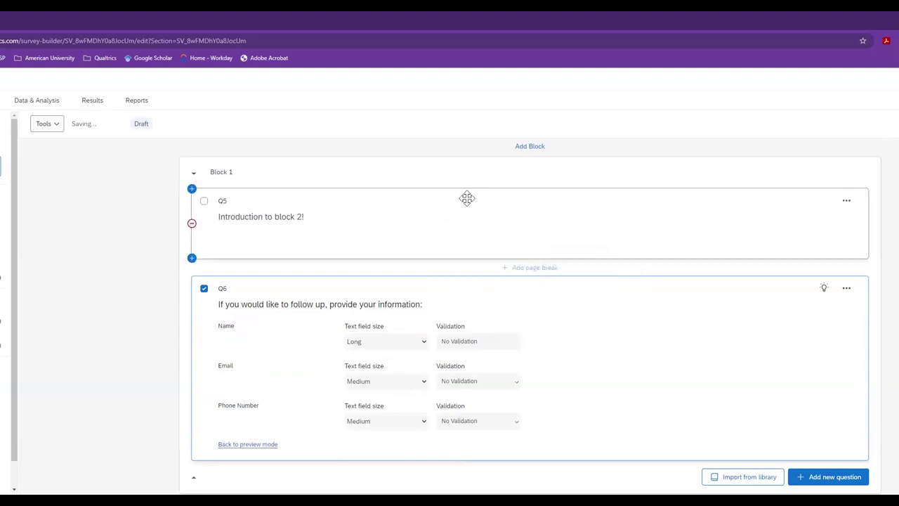
- Make the Email field Long and validate it as Valid Email Address
click(410, 386)
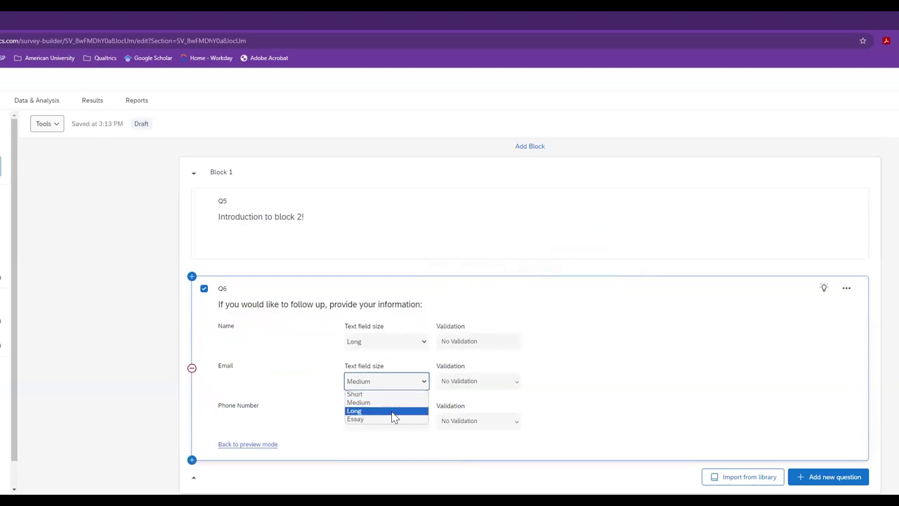
click(394, 417)
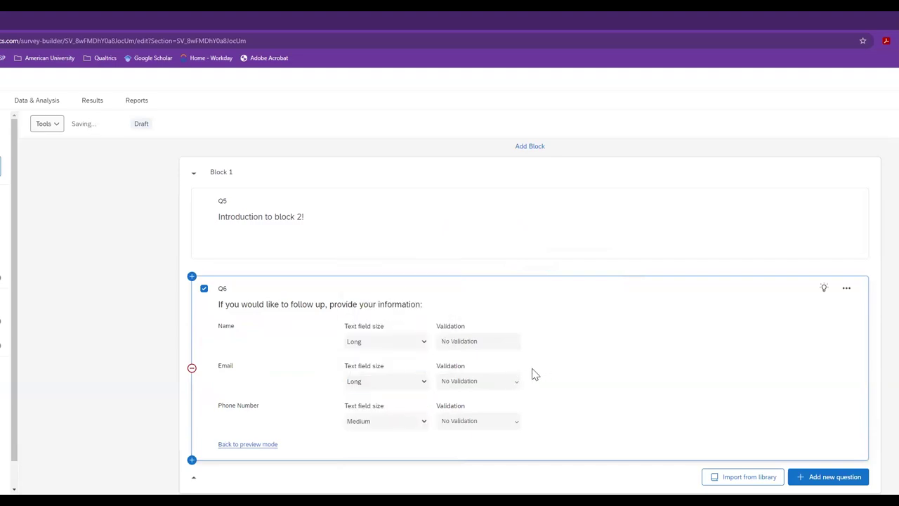
click(507, 387)
mouse_move(476, 258)
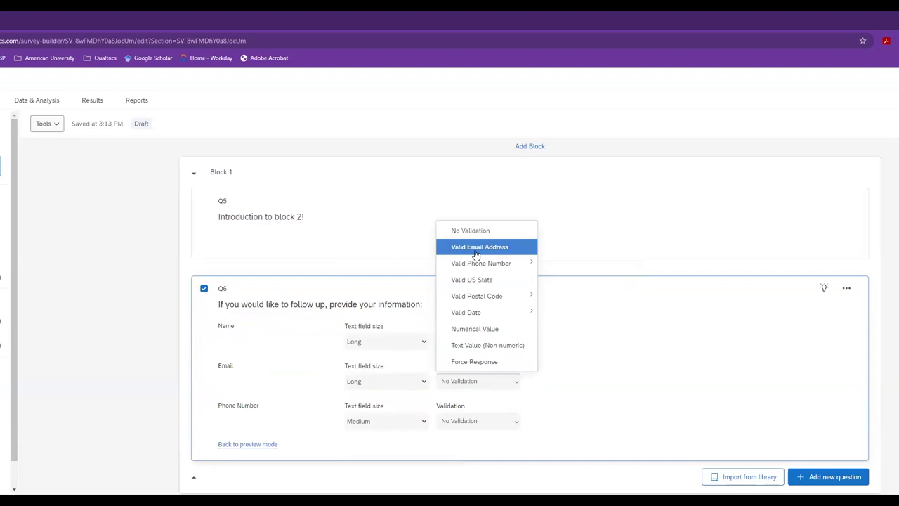
click(476, 253)
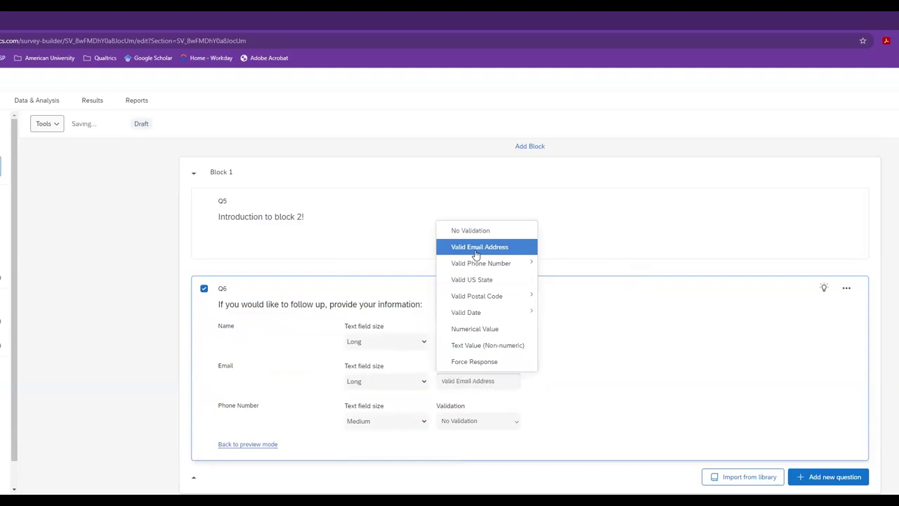
- Keep Phone Number at Medium and validate it as US Phone Number
click(393, 425)
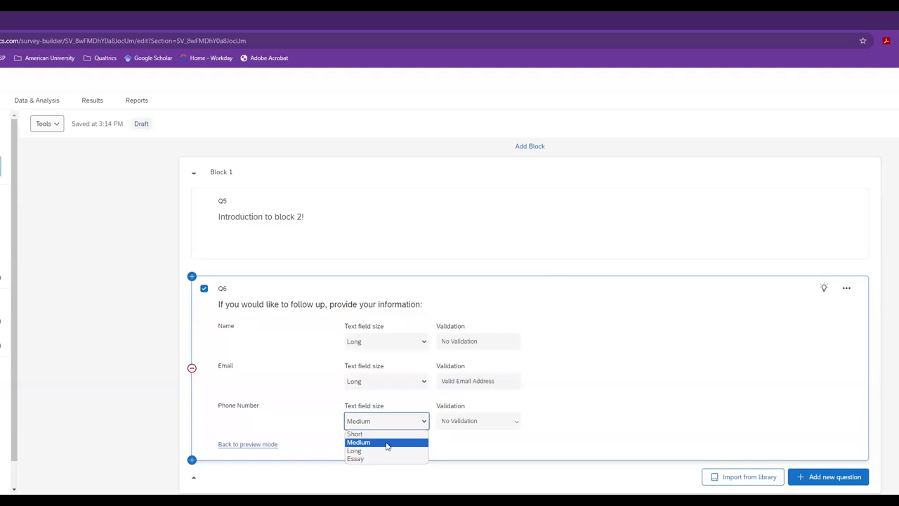
click(386, 442)
click(482, 424)
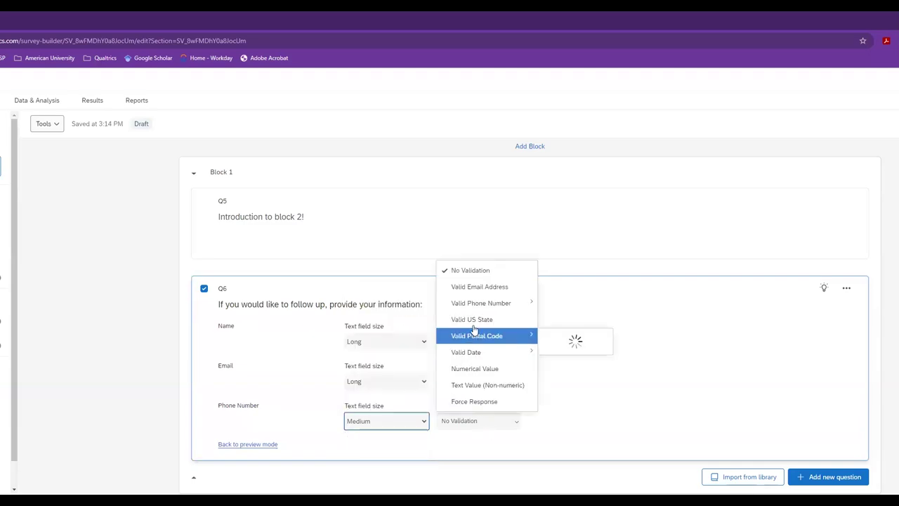
mouse_move(475, 309)
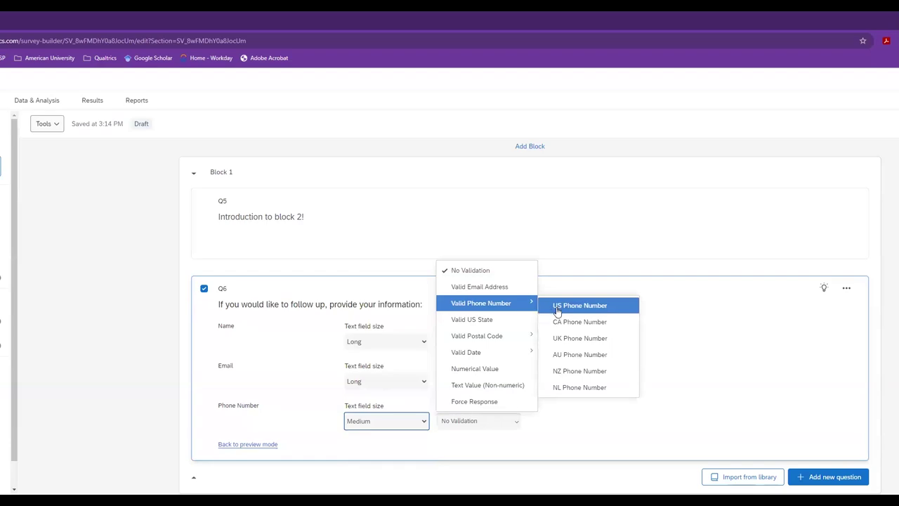
click(557, 308)
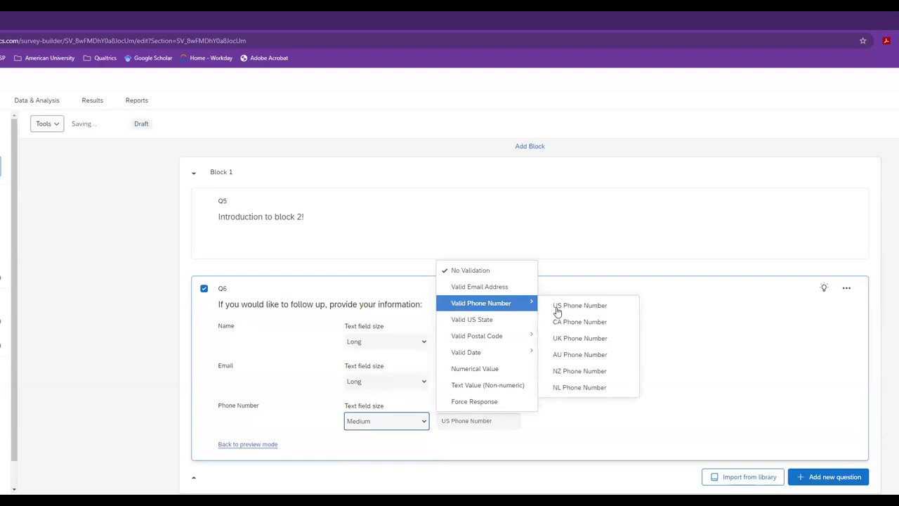
click(496, 427)
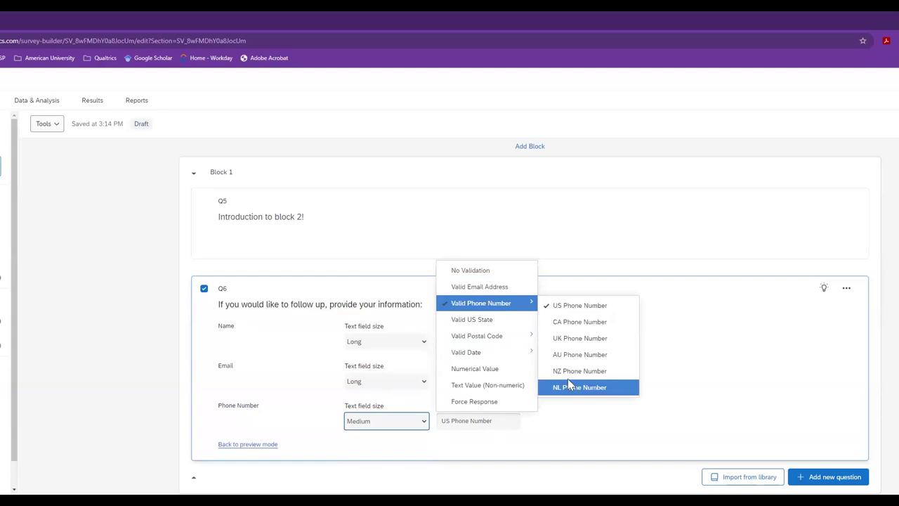
click(582, 306)
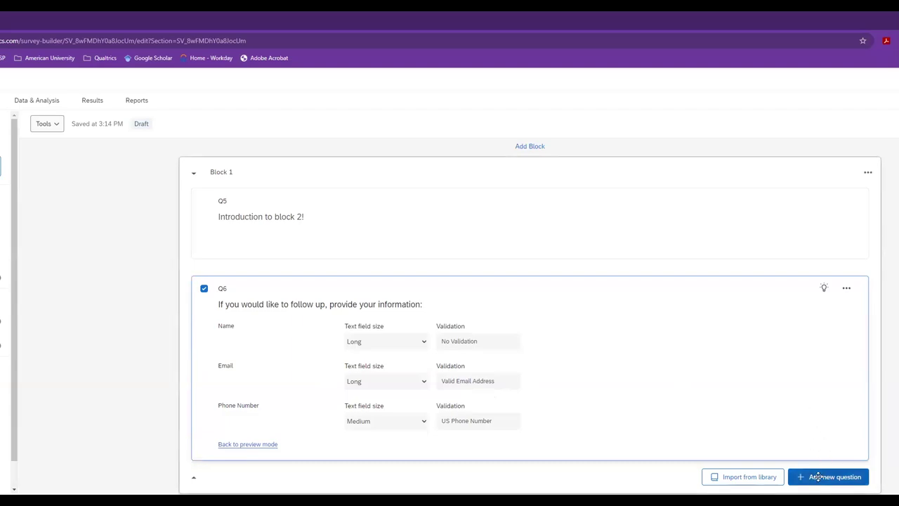
scroll(815, 481, down, 2)
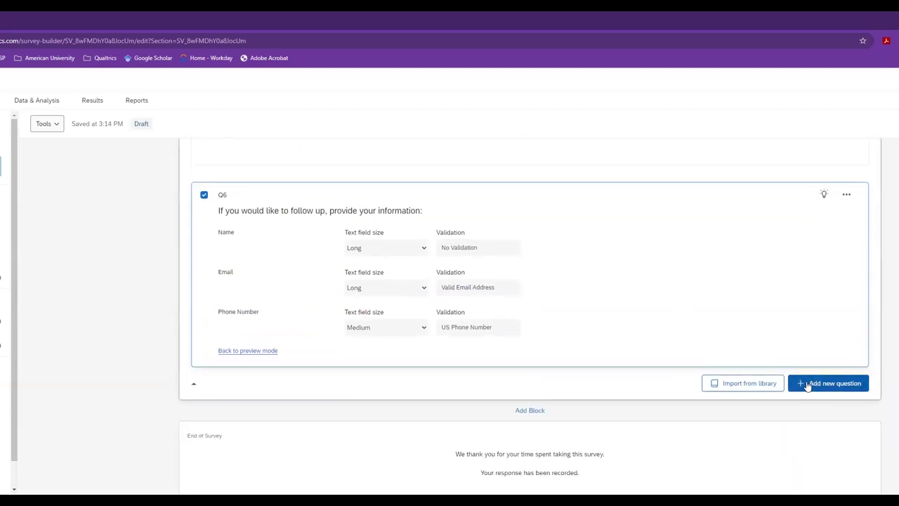
- Add a Drill down question as Q7 below Q6
click(807, 386)
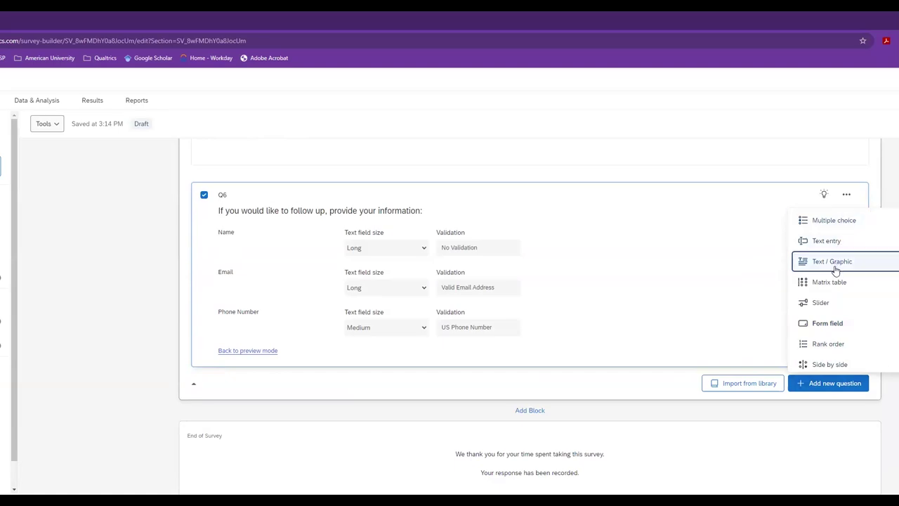
scroll(837, 303, down, 1)
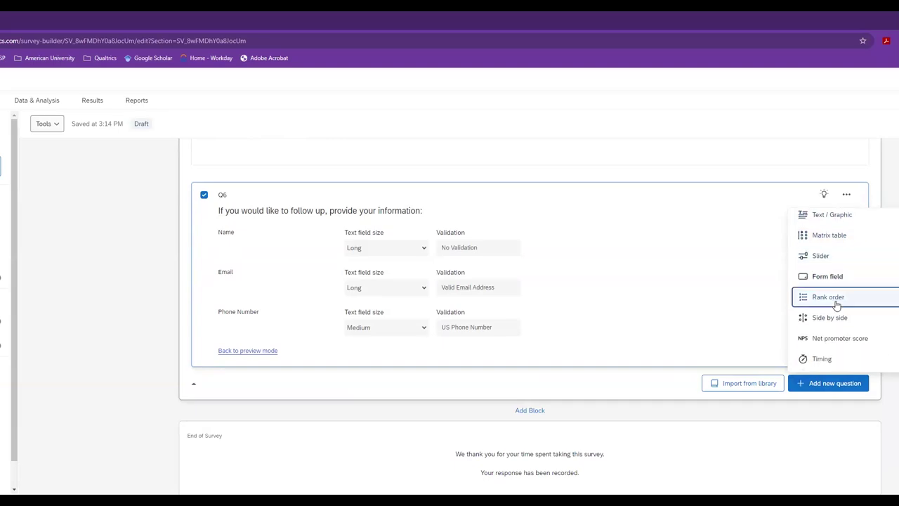
scroll(836, 308, down, 1)
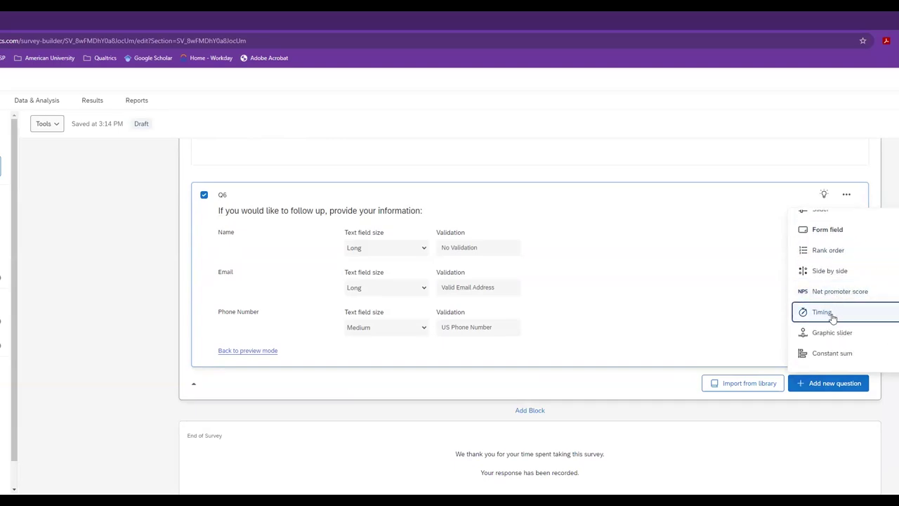
scroll(834, 314, down, 1)
scroll(836, 319, down, 1)
scroll(836, 320, down, 1)
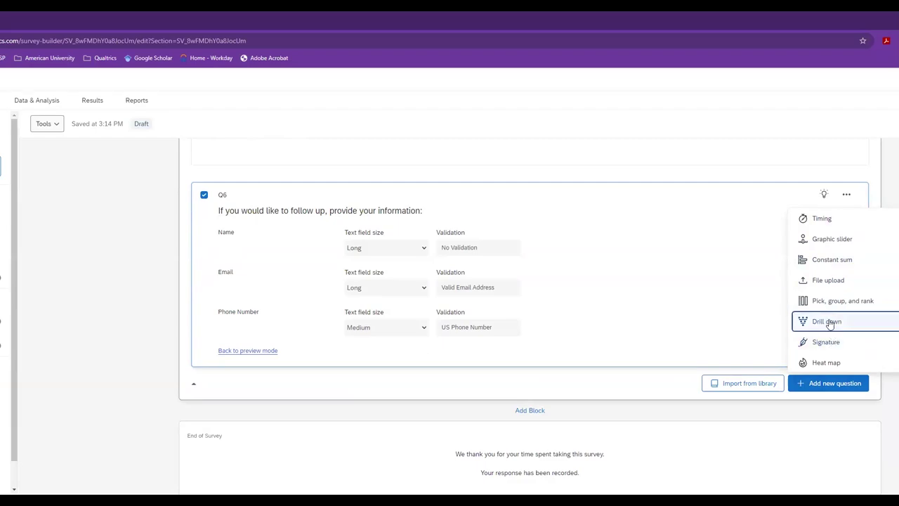
click(829, 323)
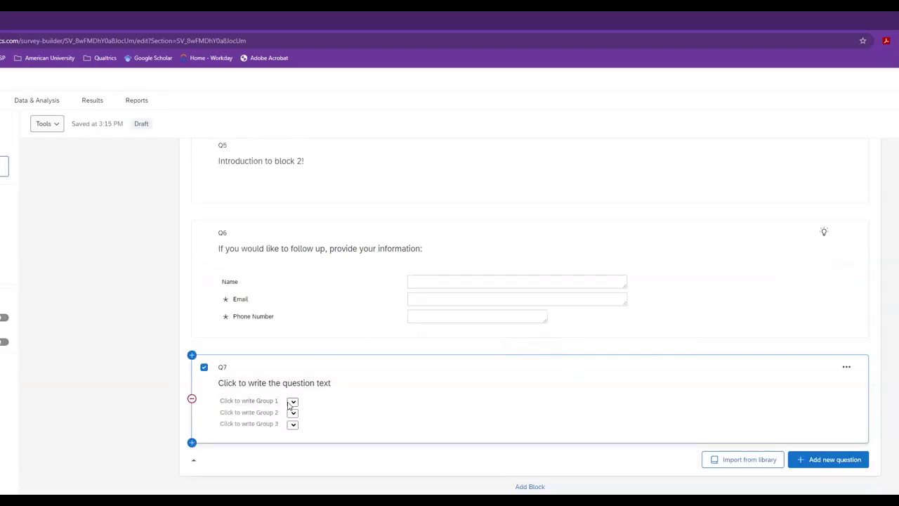
click(292, 412)
- Remove Groups 3 and 2 from Q7, leaving only Group 1
click(7, 287)
click(7, 286)
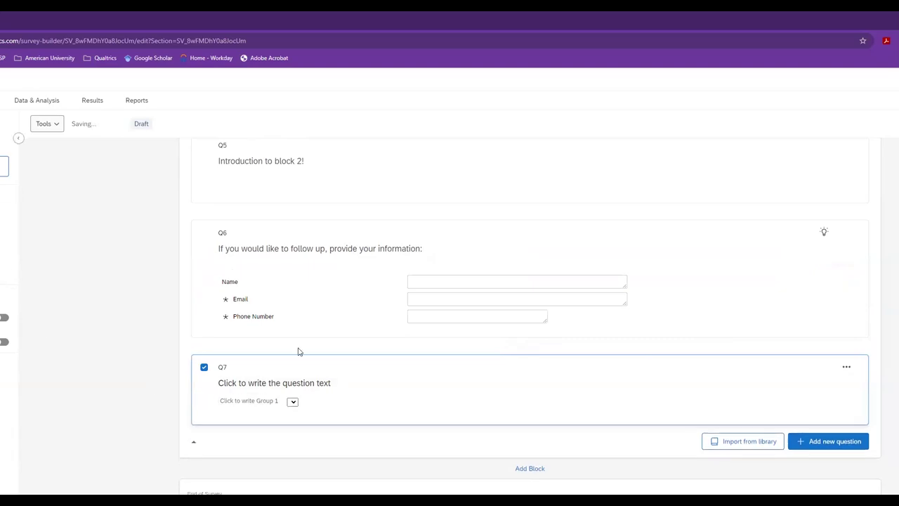
click(247, 406)
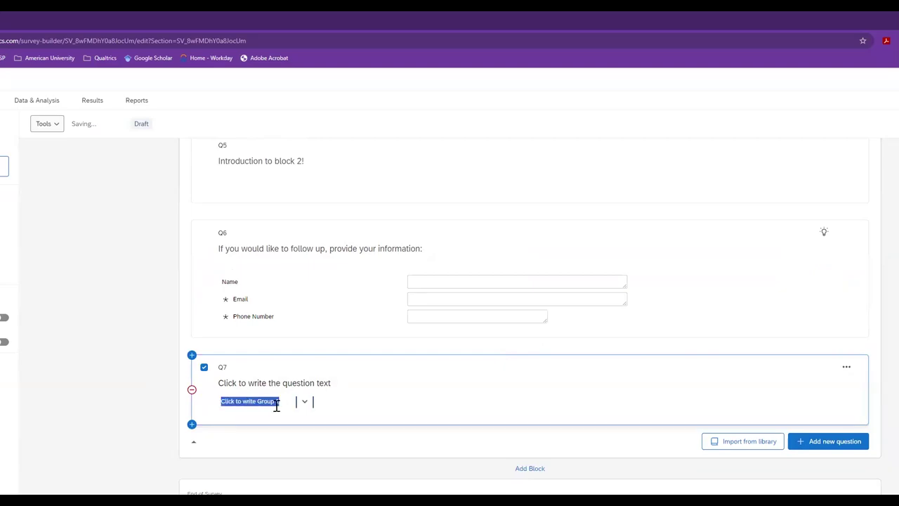
click(277, 402)
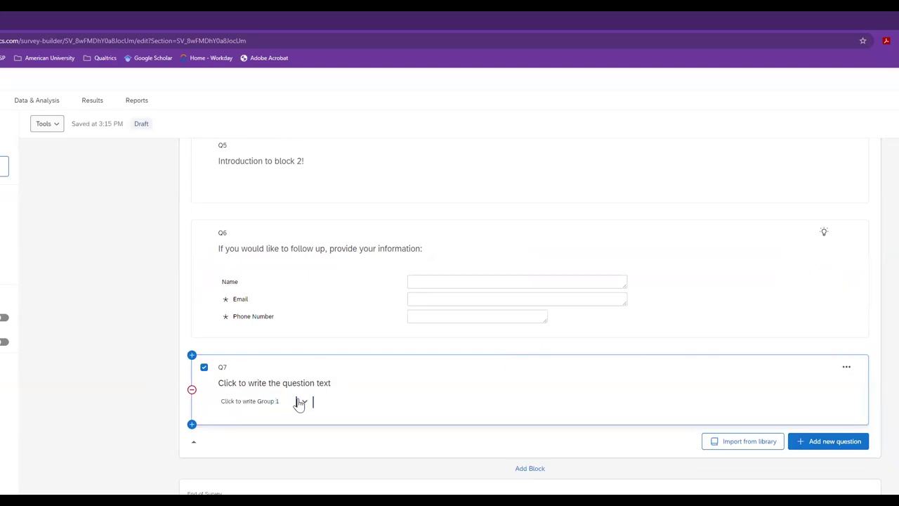
click(304, 401)
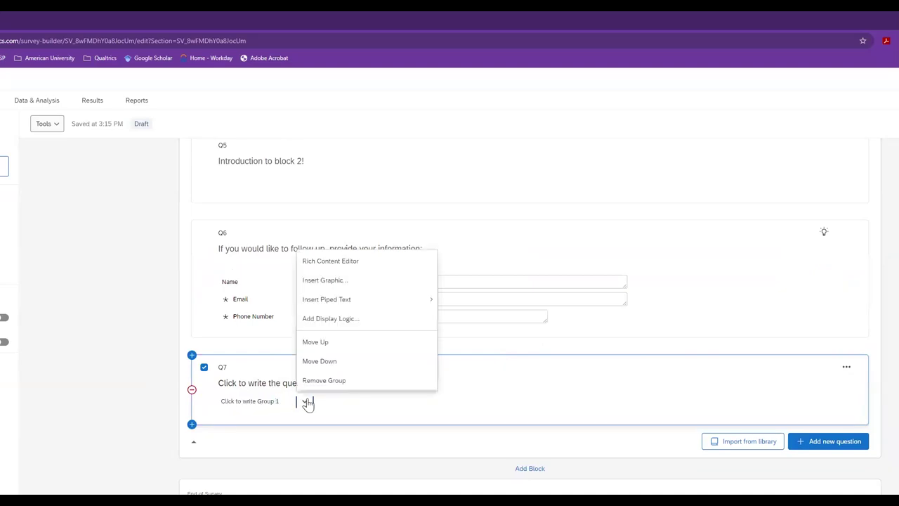
- Open Group 1 in the Rich Content Editor, then cancel without changes
click(323, 262)
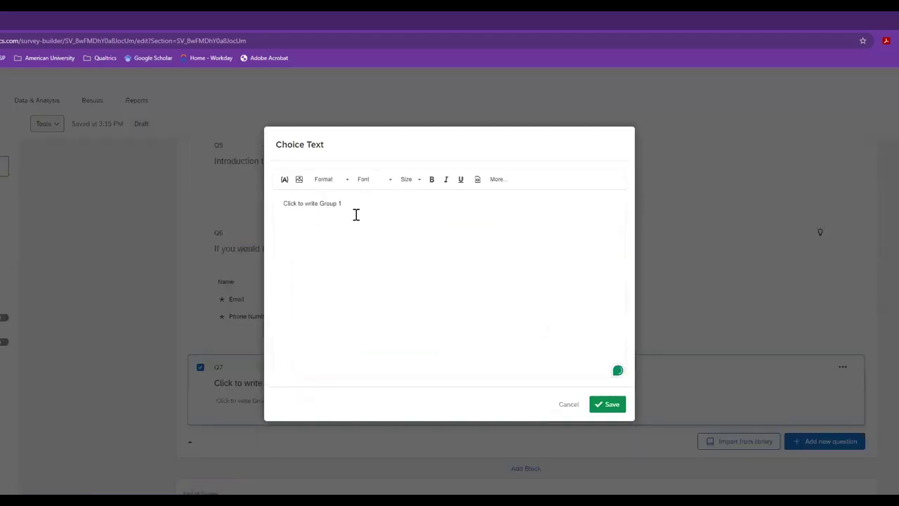
drag(343, 202, 277, 208)
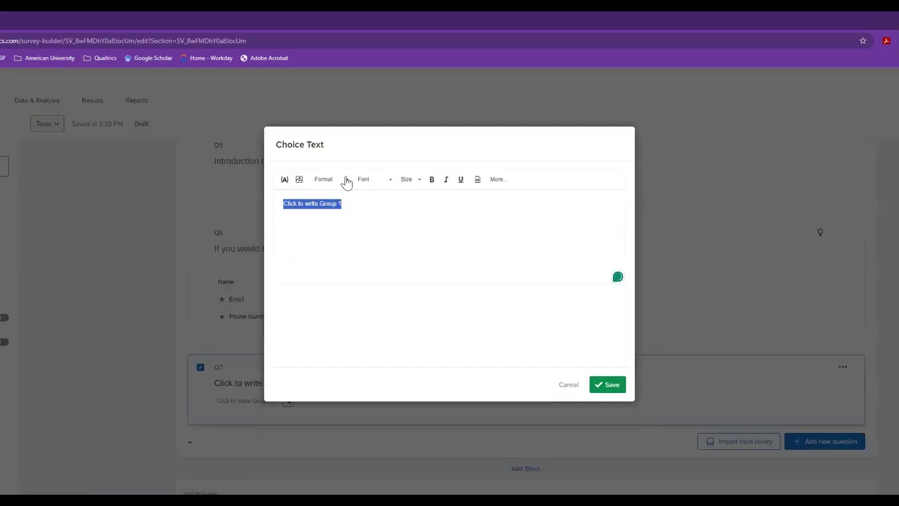
click(568, 384)
click(323, 385)
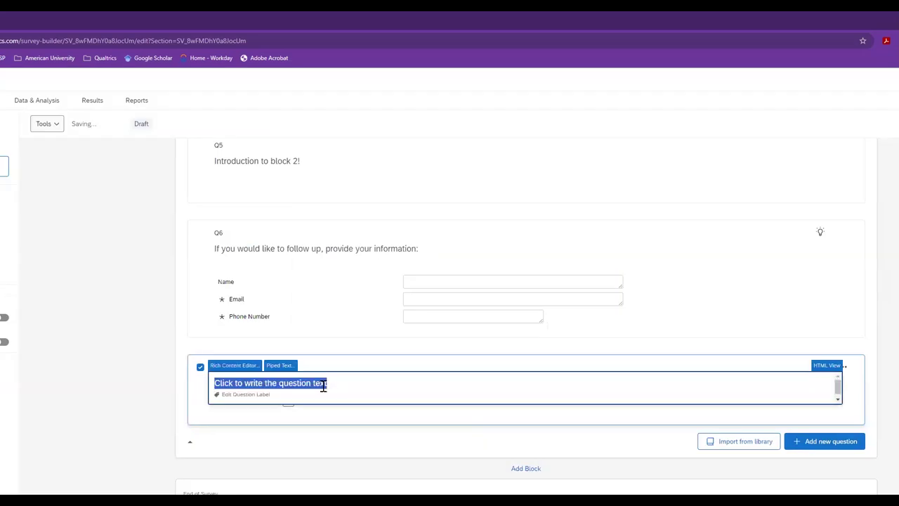
- Write Q7's text 'What is your favorite color?', fixing the misspelled 'favorite'
text(What )
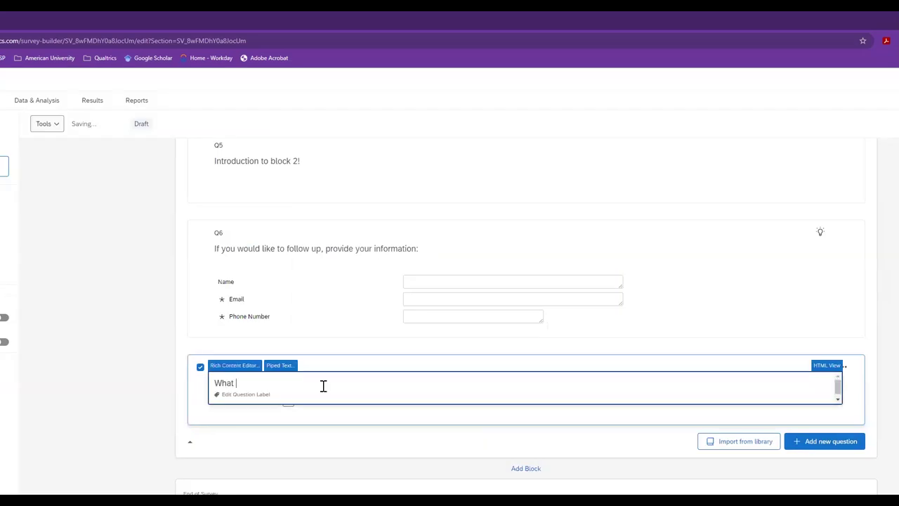
text(is your fvaorite color?)
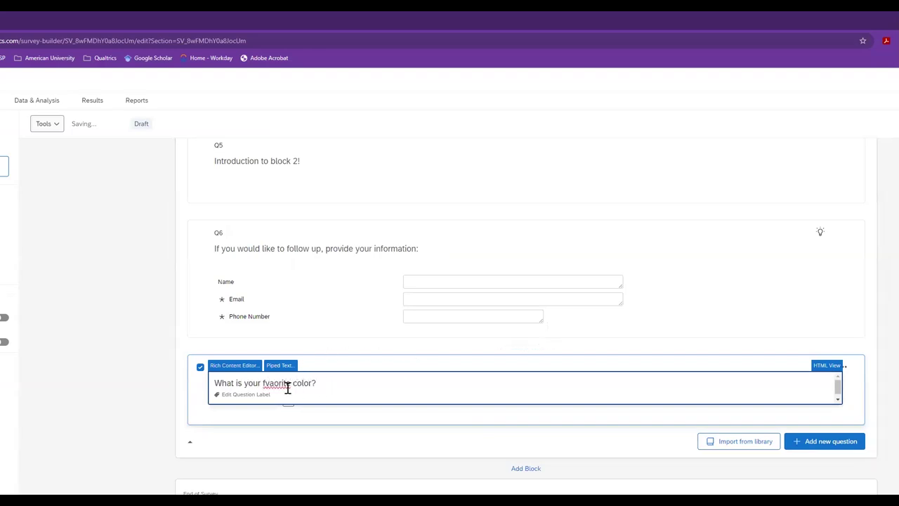
right_click(284, 381)
click(316, 224)
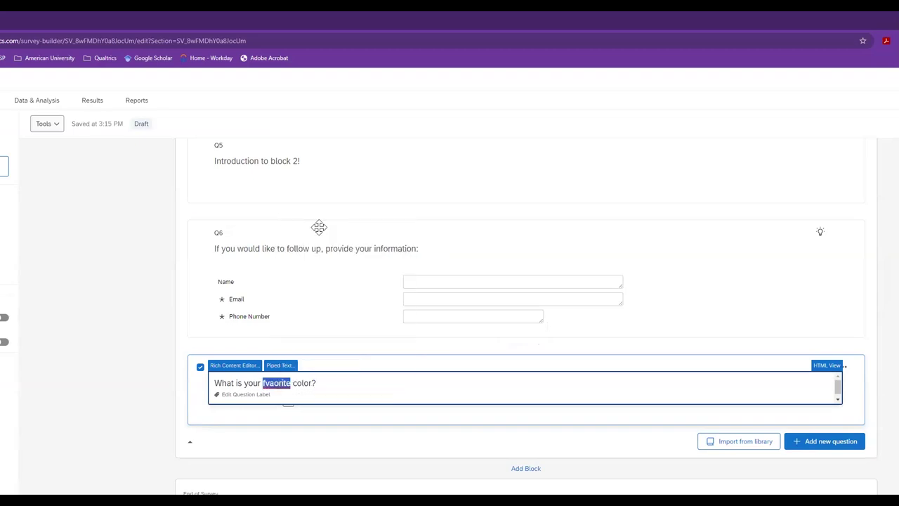
click(279, 414)
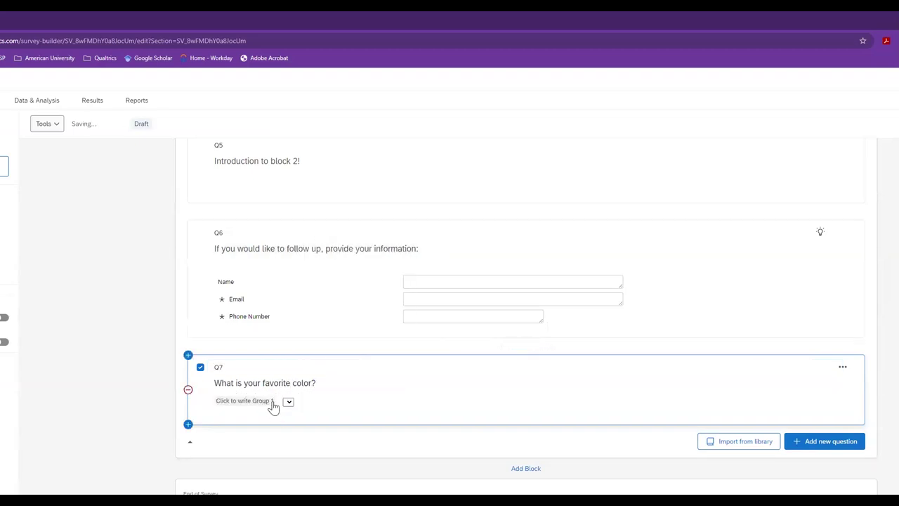
- Name the three color groups Blue, Red and Orange
click(274, 401)
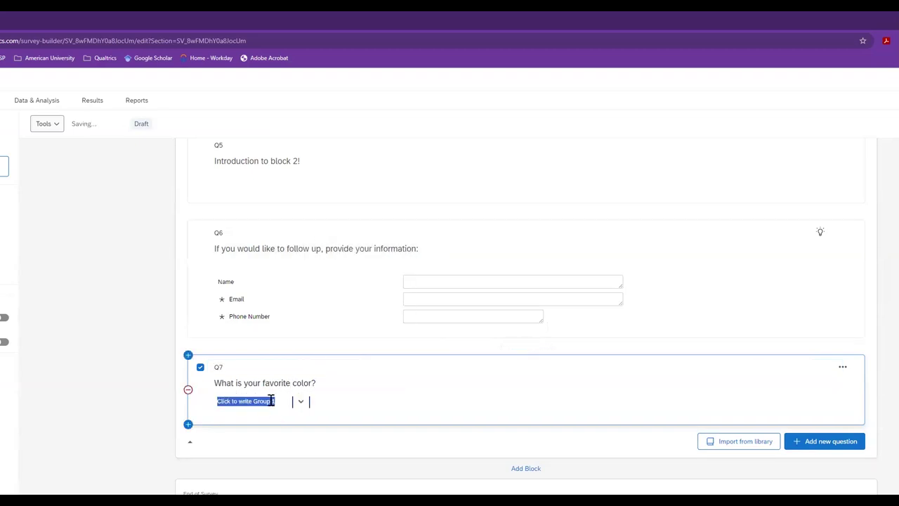
text(Blue)
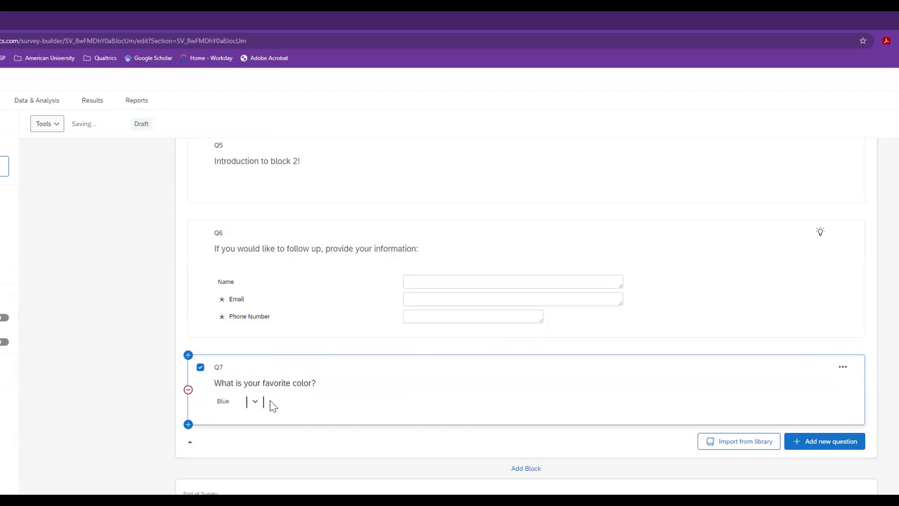
scroll(261, 400, up, 1)
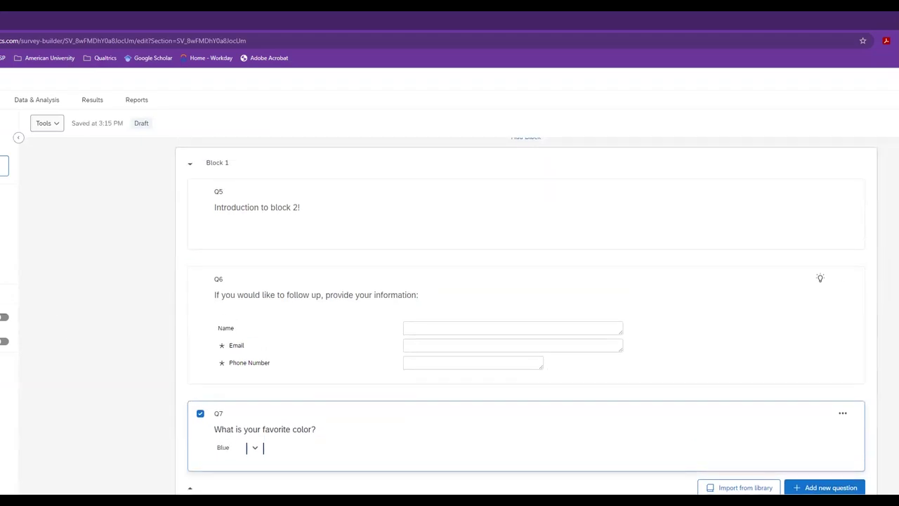
key(Return)
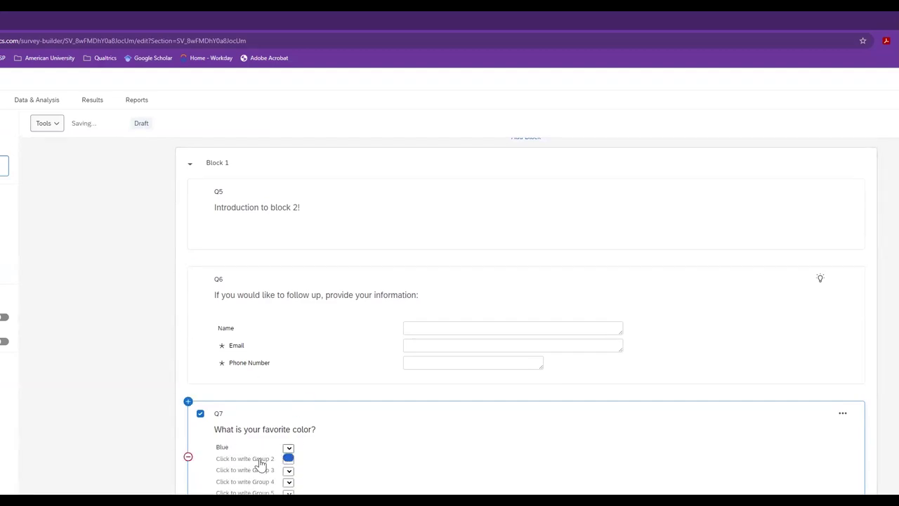
click(284, 458)
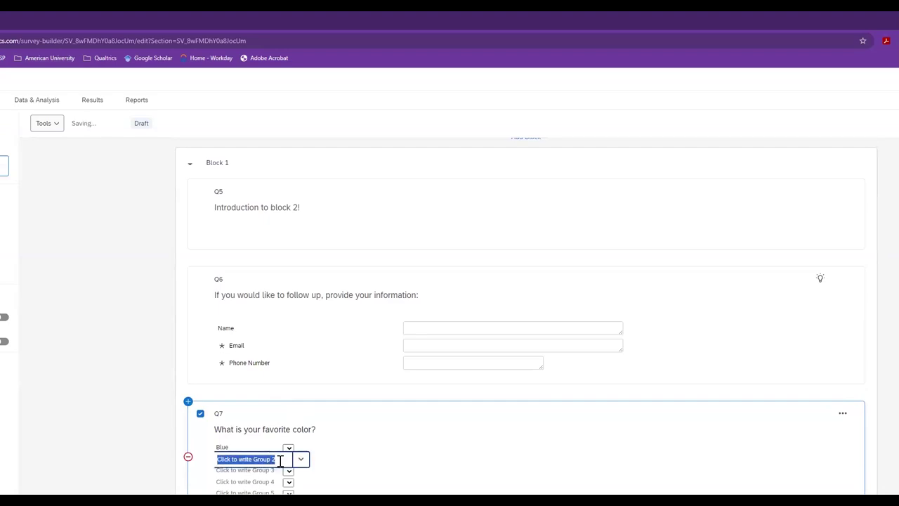
text(Red)
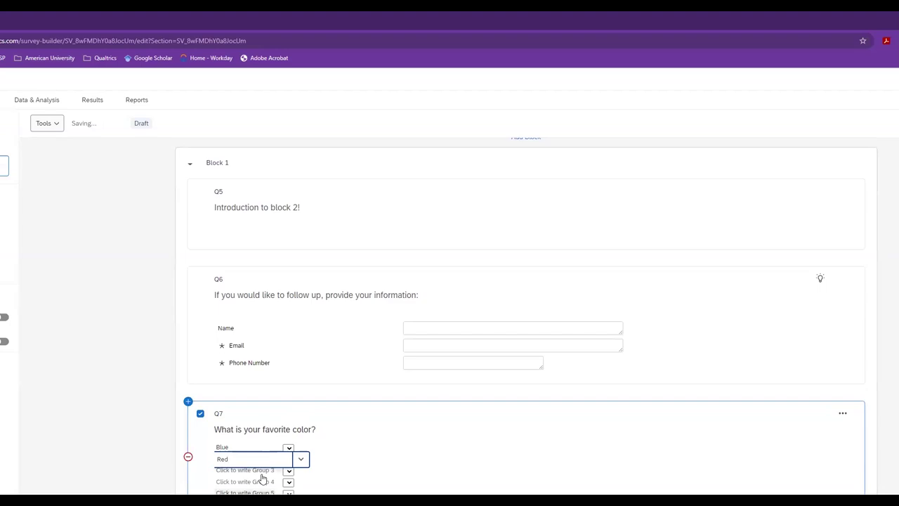
click(261, 469)
text(Org)
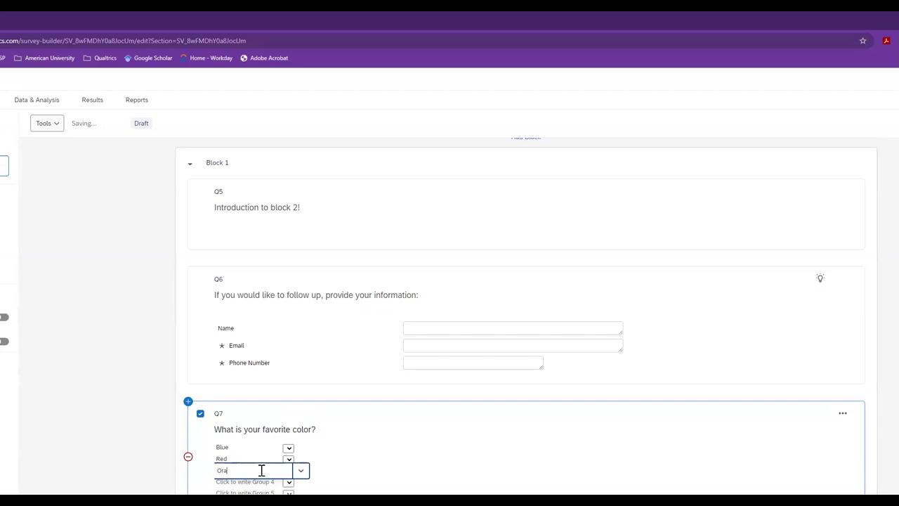
click(355, 470)
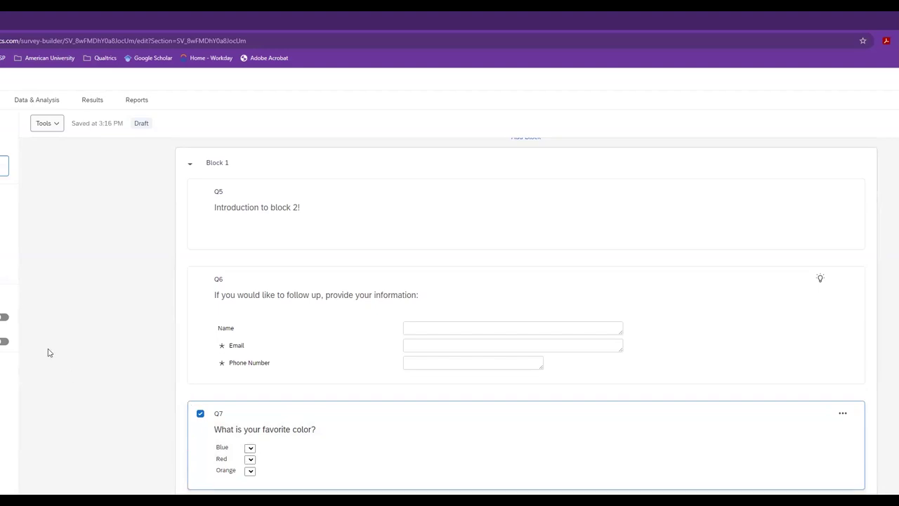
- Turn on Force Response for Q7 and review the ExpertReview recommendations
click(4, 317)
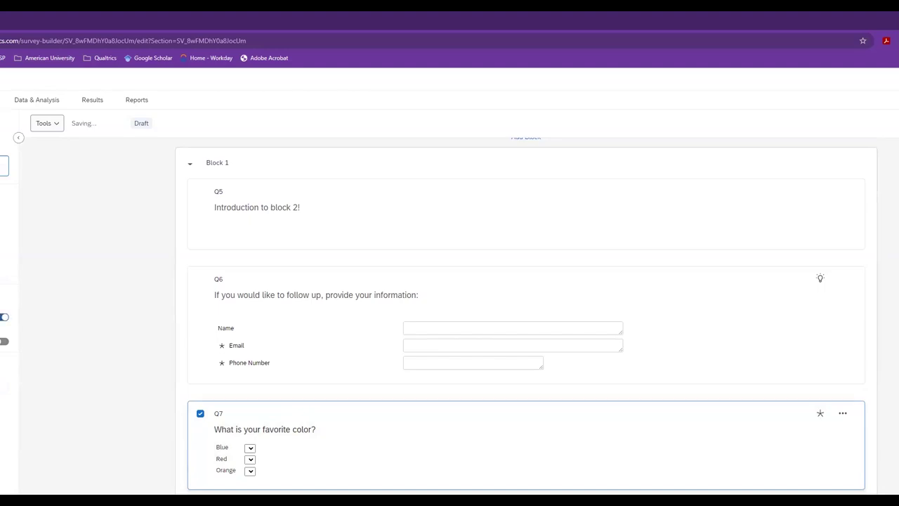
click(227, 448)
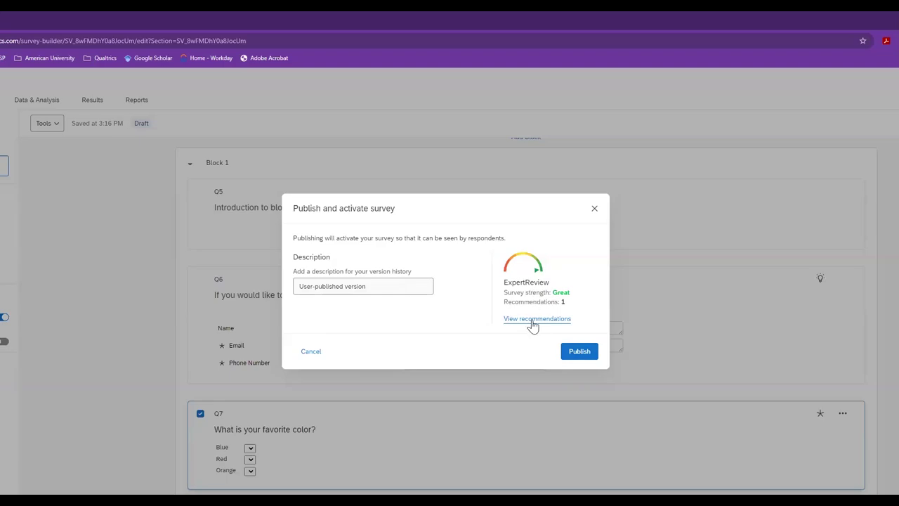
click(534, 319)
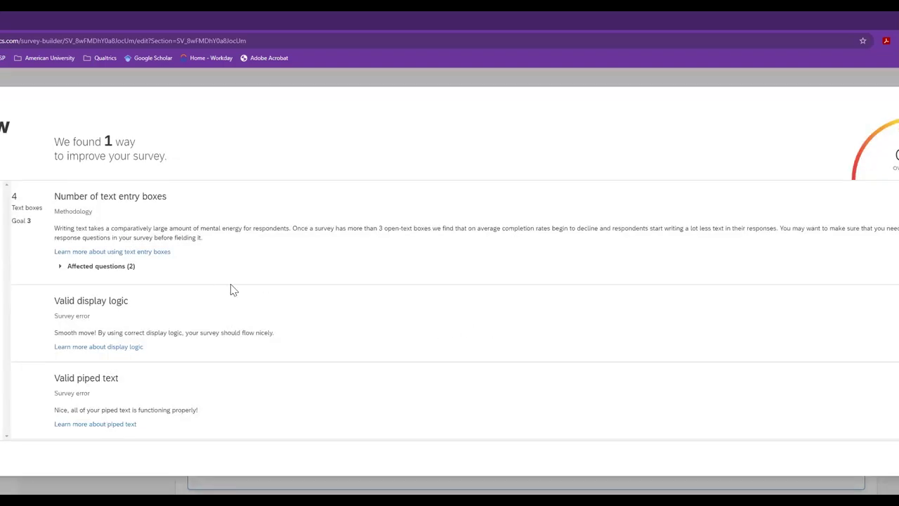
scroll(122, 273, down, 2)
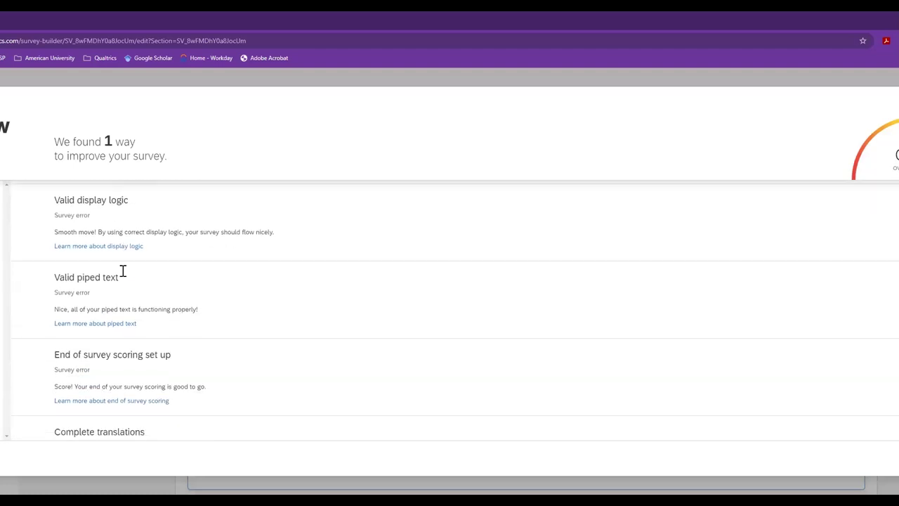
scroll(123, 278, down, 8)
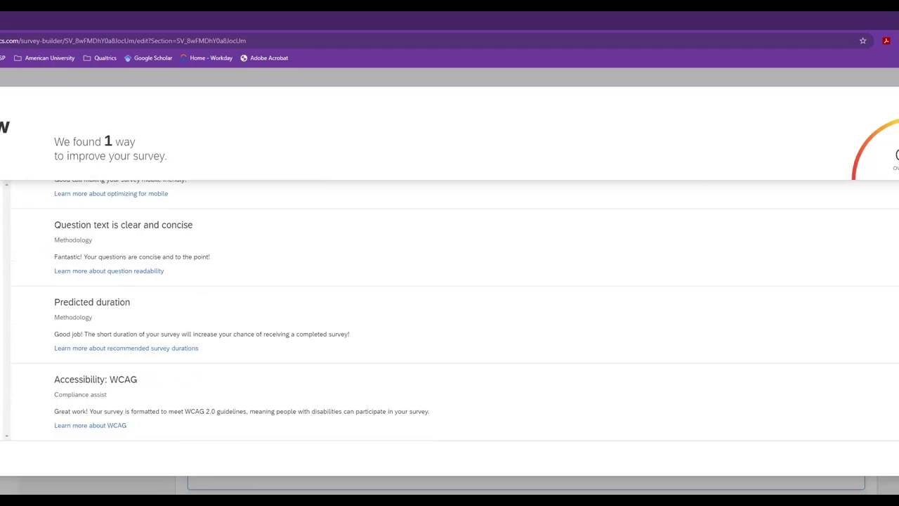
- Publish and activate the survey, dismissing the confirmation
key(Escape)
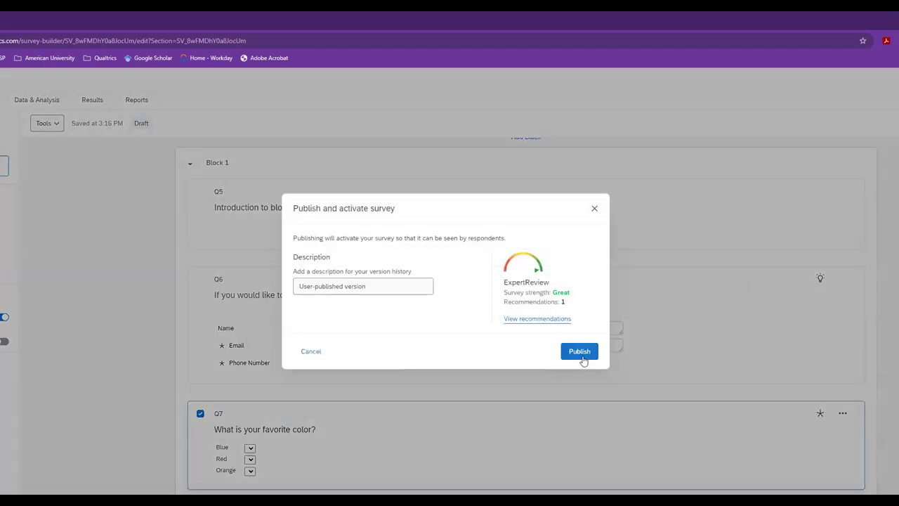
click(579, 352)
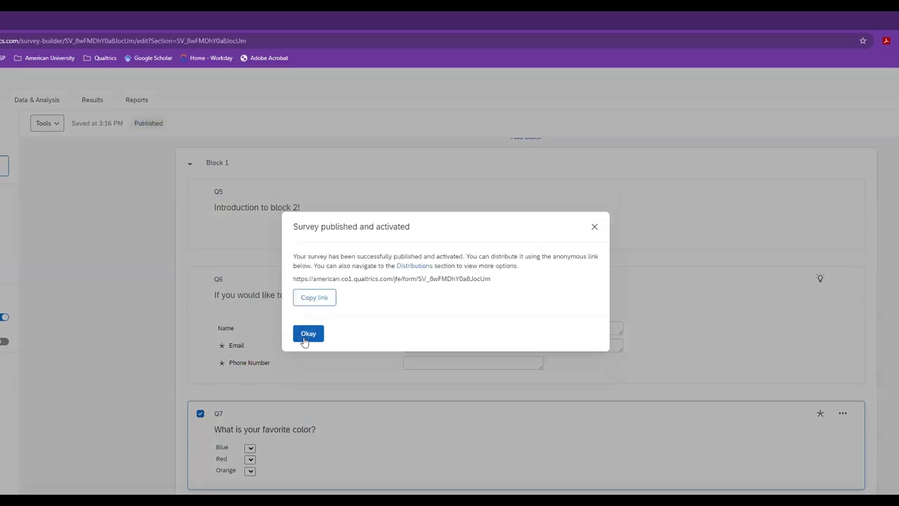
click(306, 334)
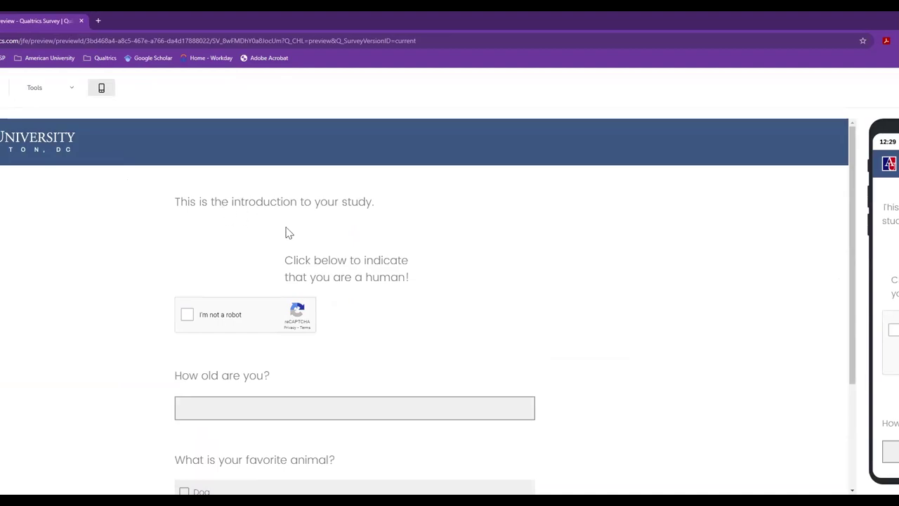
- Advance the preview unanswered to reveal the reCAPTCHA and age validation errors
scroll(285, 232, down, 2)
scroll(210, 217, down, 1)
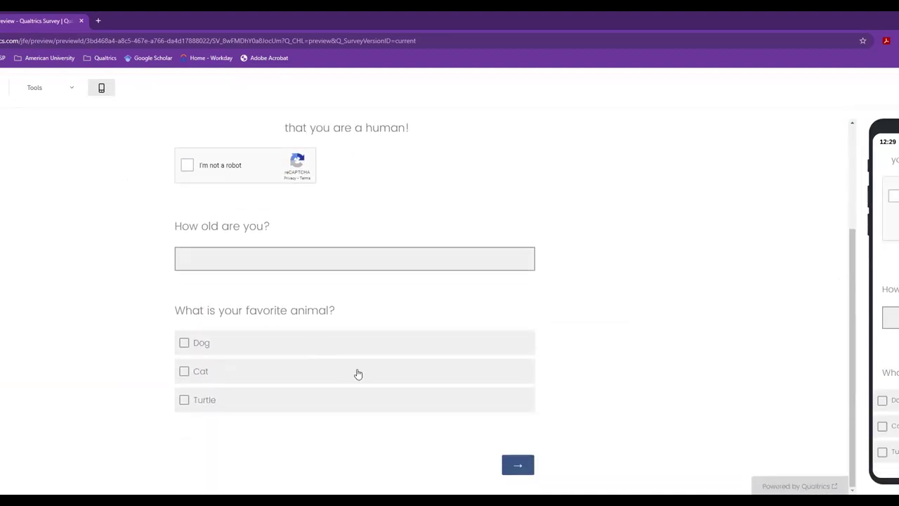
click(518, 467)
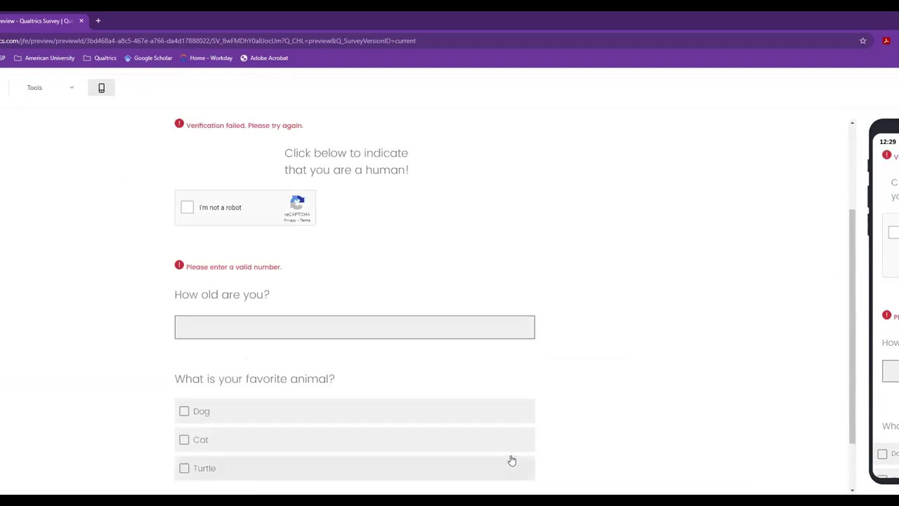
scroll(329, 234, up, 2)
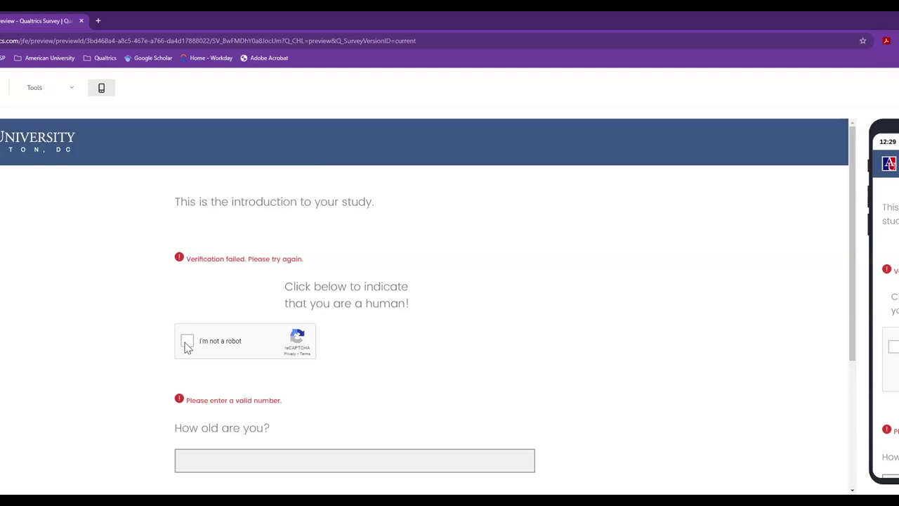
- Pass the reCAPTCHA by selecting the motorcycle squares in the image challenge
click(187, 347)
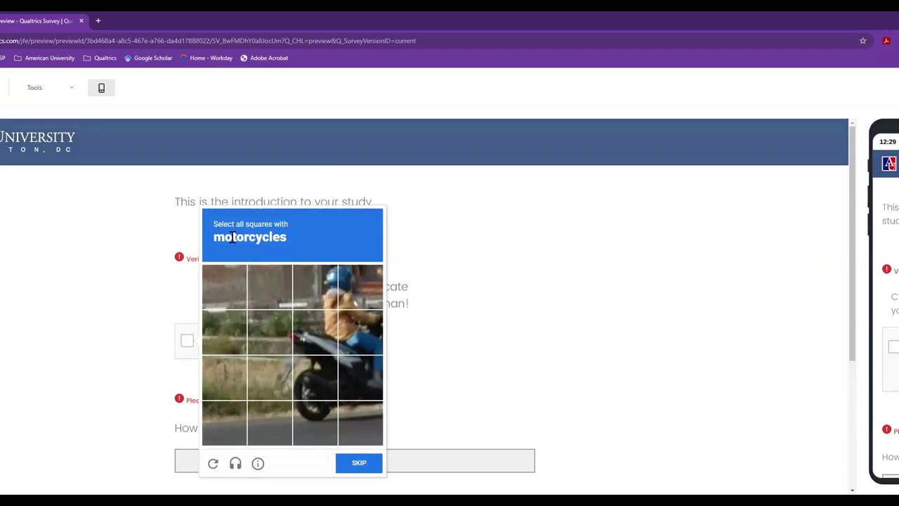
click(311, 344)
click(295, 372)
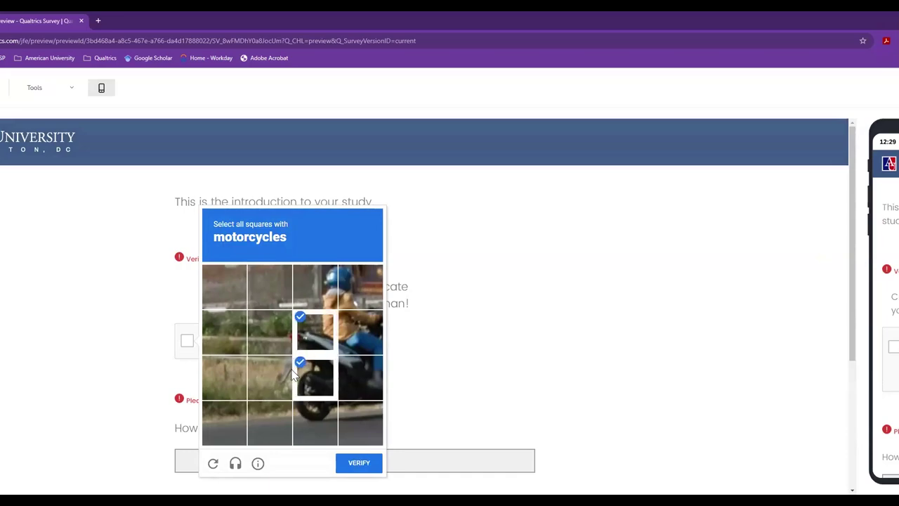
click(320, 413)
click(352, 370)
click(352, 340)
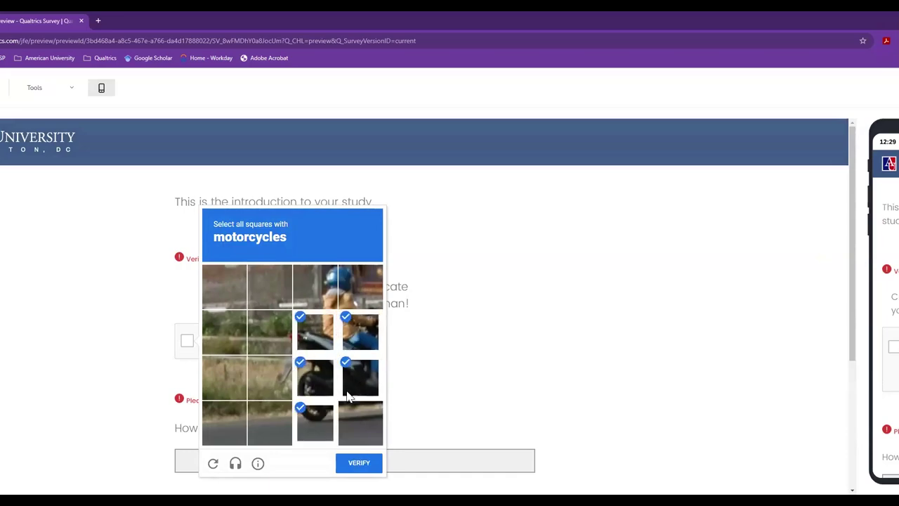
click(365, 462)
- Answer the age question, pick Dog and Turtle, and move to the block 2 page
click(288, 453)
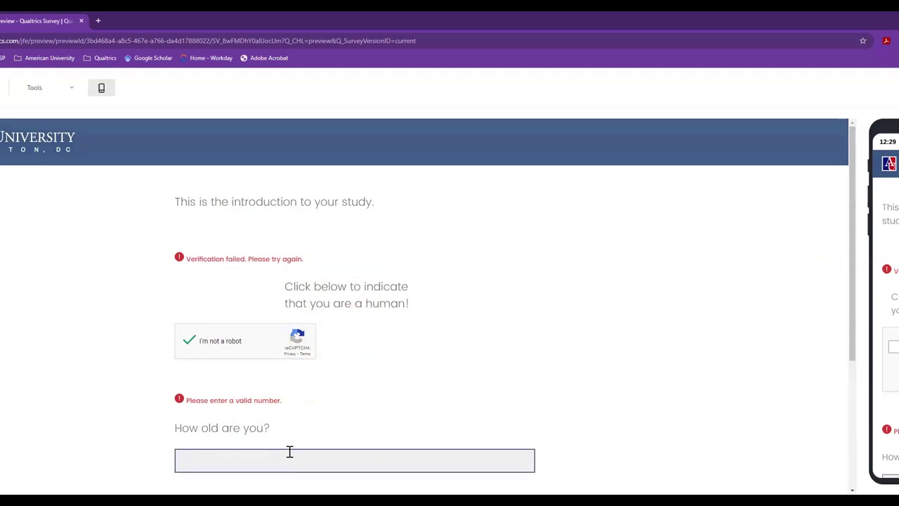
text(45)
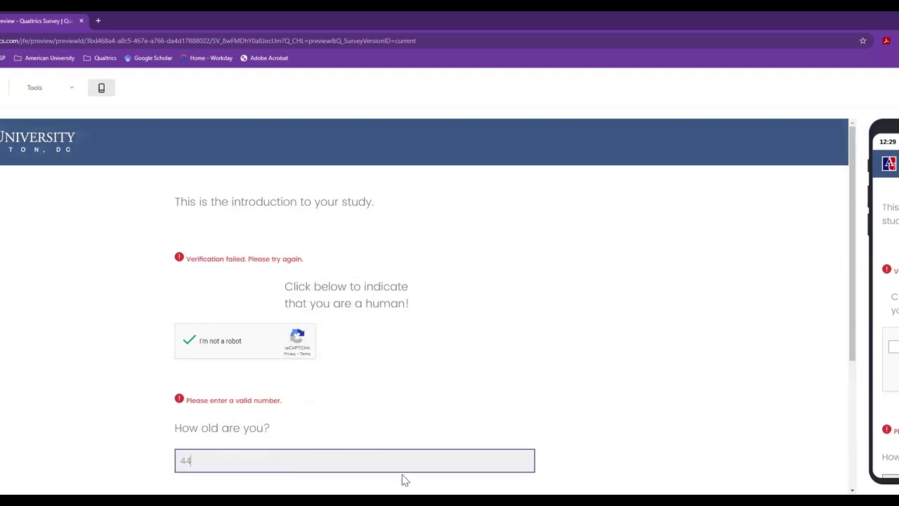
scroll(403, 424, down, 3)
click(185, 343)
click(189, 401)
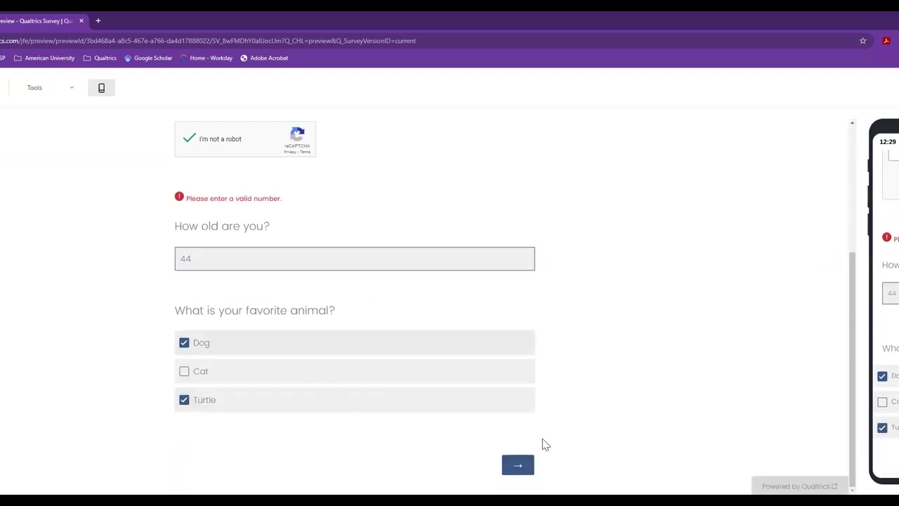
click(518, 467)
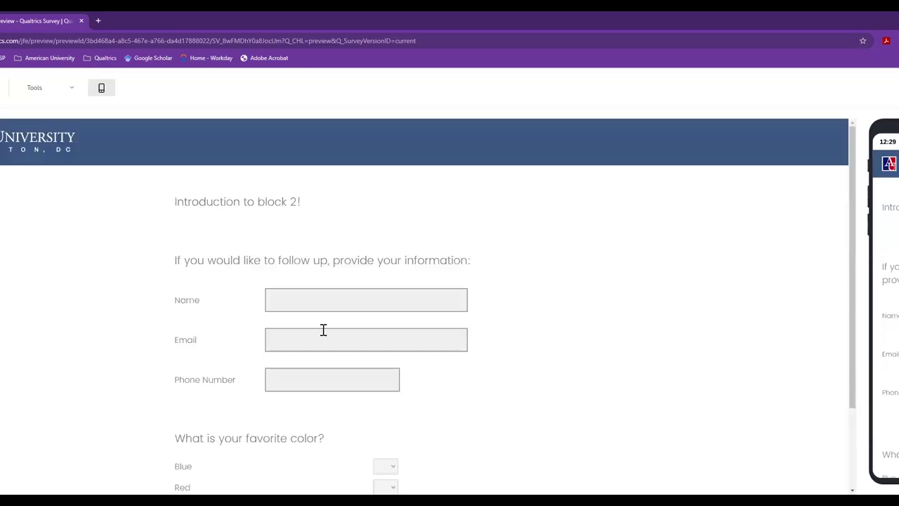
- Fill the contact form with a name, email address and phone number
scroll(335, 364, down, 2)
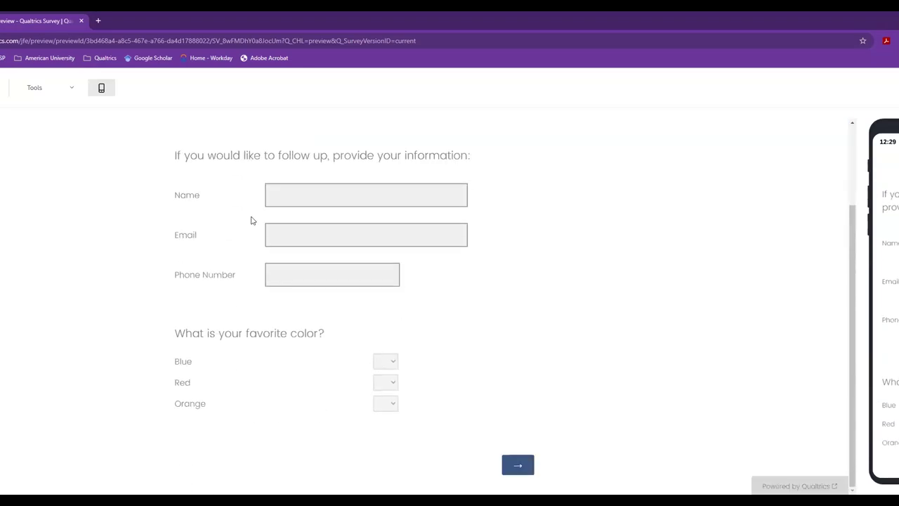
click(285, 196)
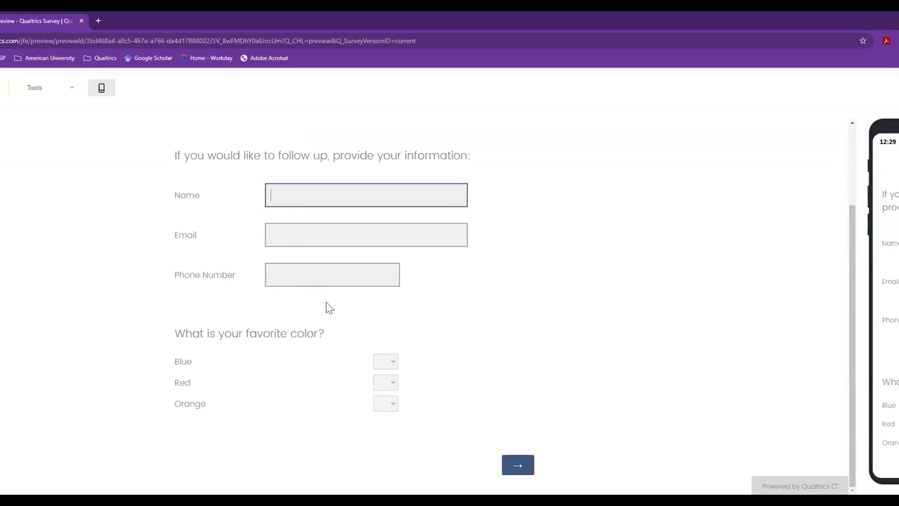
click(519, 469)
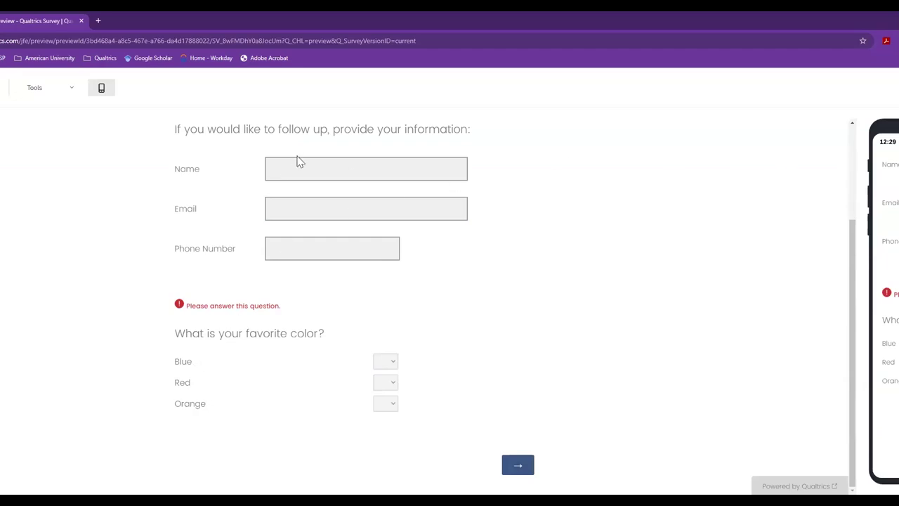
click(288, 176)
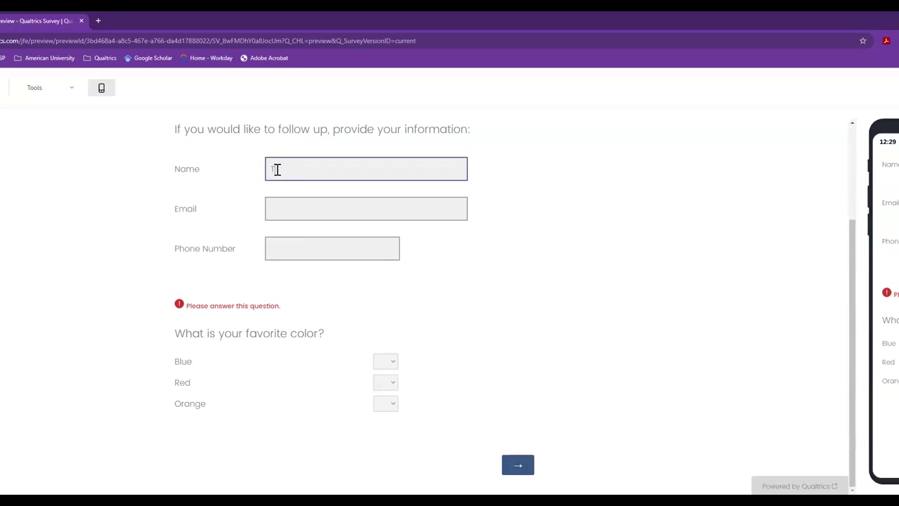
key(Tab)
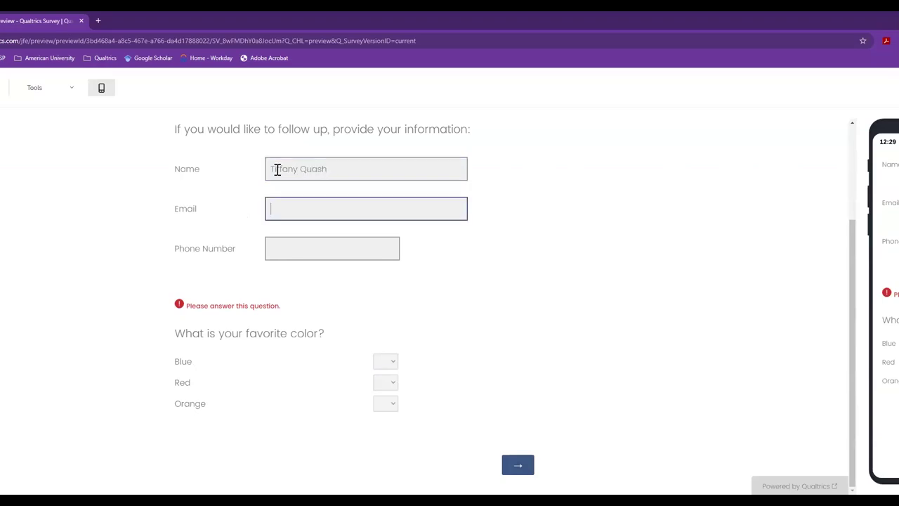
key(Tab)
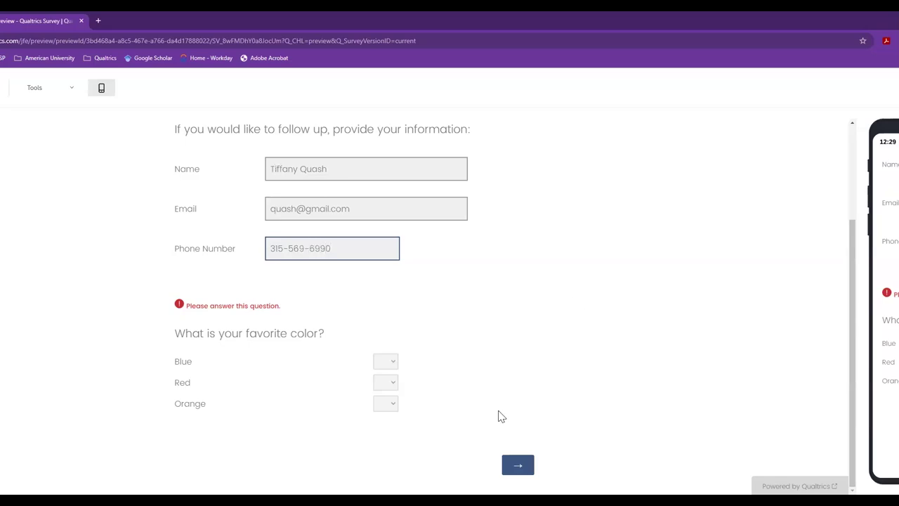
- Clear validation errors by removing the phone number's dashes and trimming the last name
click(517, 465)
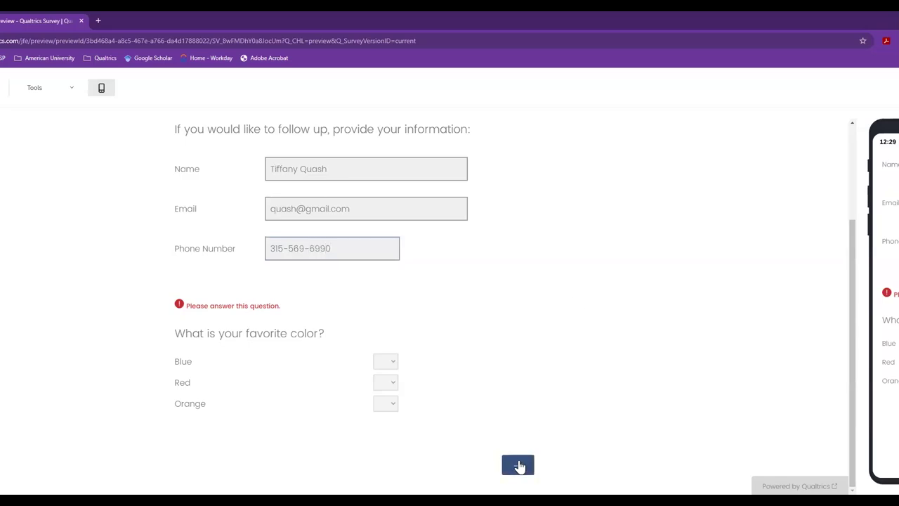
click(517, 465)
click(288, 249)
key(BackSpace)
click(302, 248)
key(BackSpace)
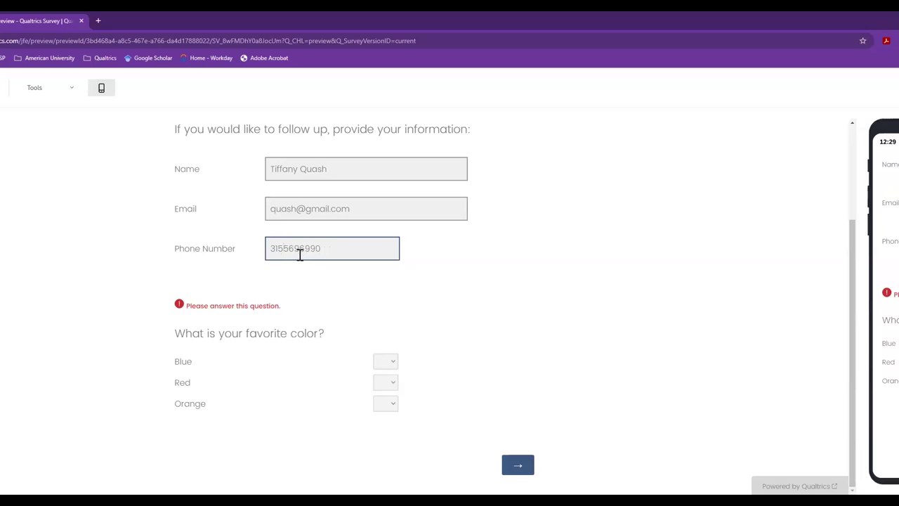
click(519, 466)
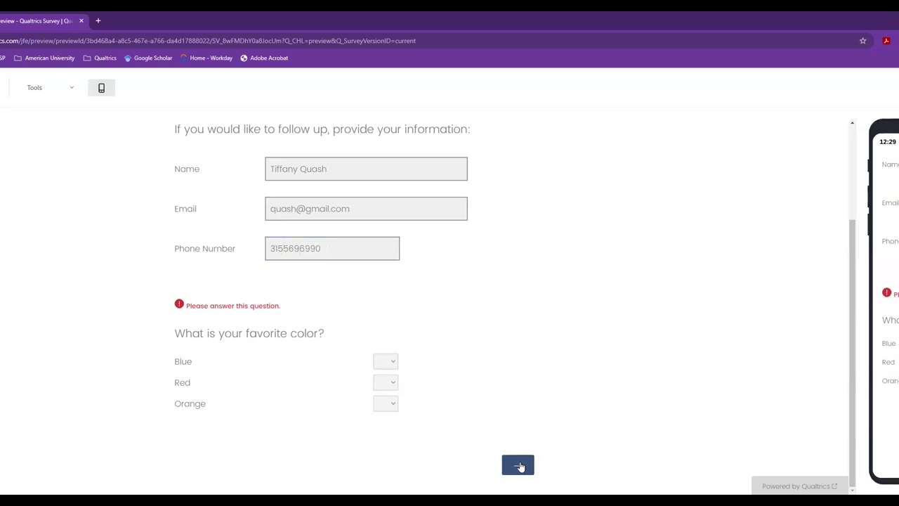
click(305, 169)
drag(305, 168, 361, 173)
key(BackSpace)
click(524, 466)
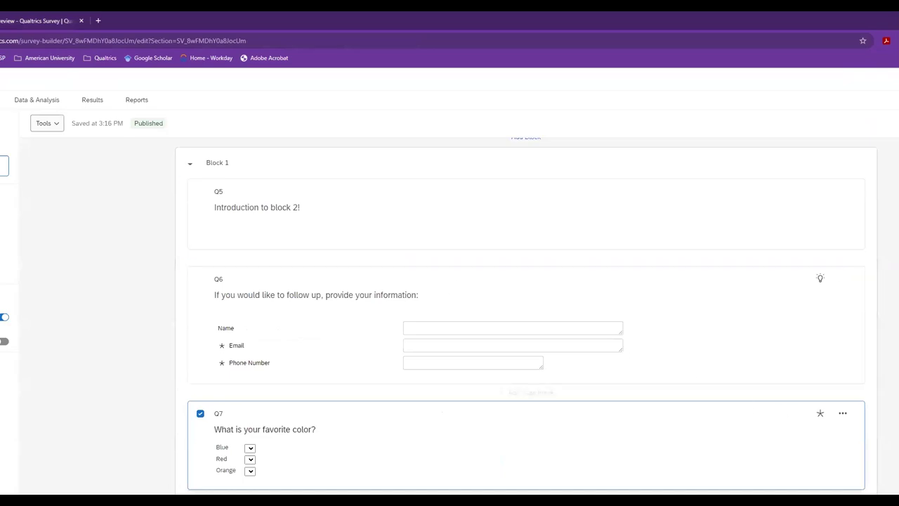
- Delete the favorite color question Q7 and publish the updated survey
click(842, 417)
click(760, 413)
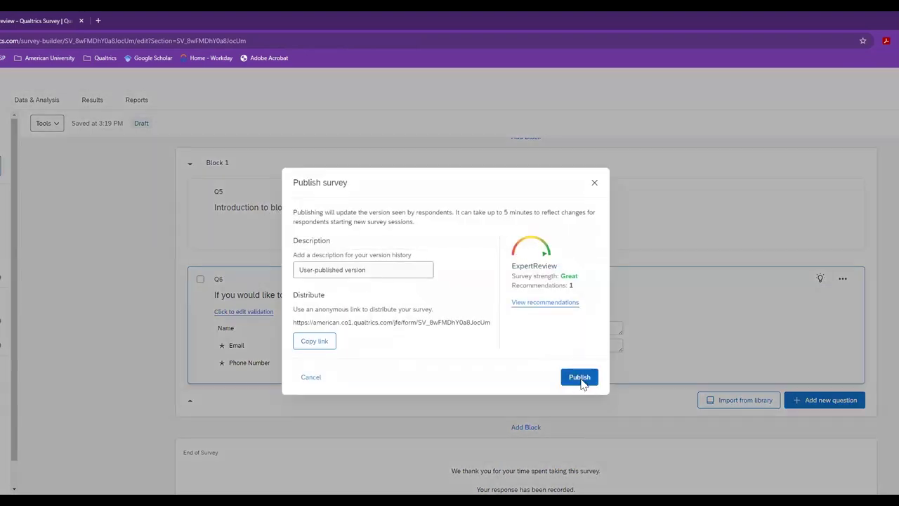
click(578, 377)
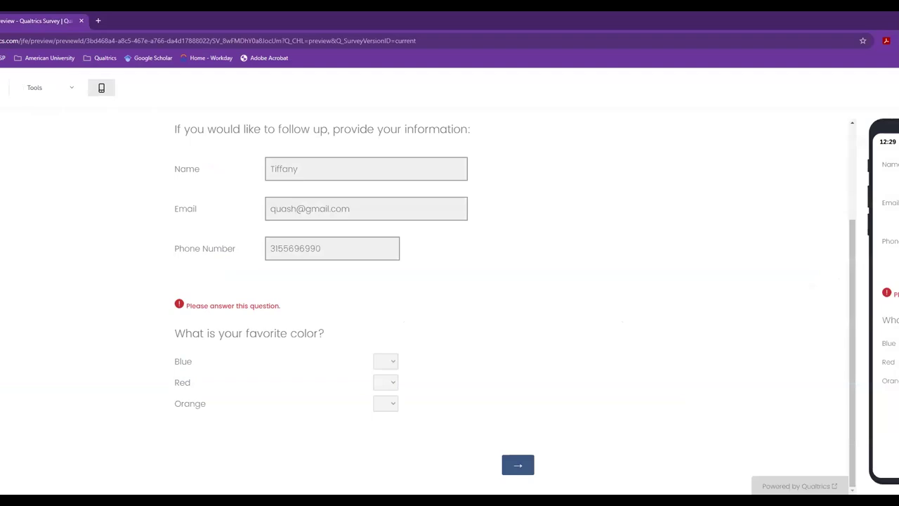
- Reload the survey preview and pass the reCAPTCHA by selecting the car image tiles
key(ctrl+r)
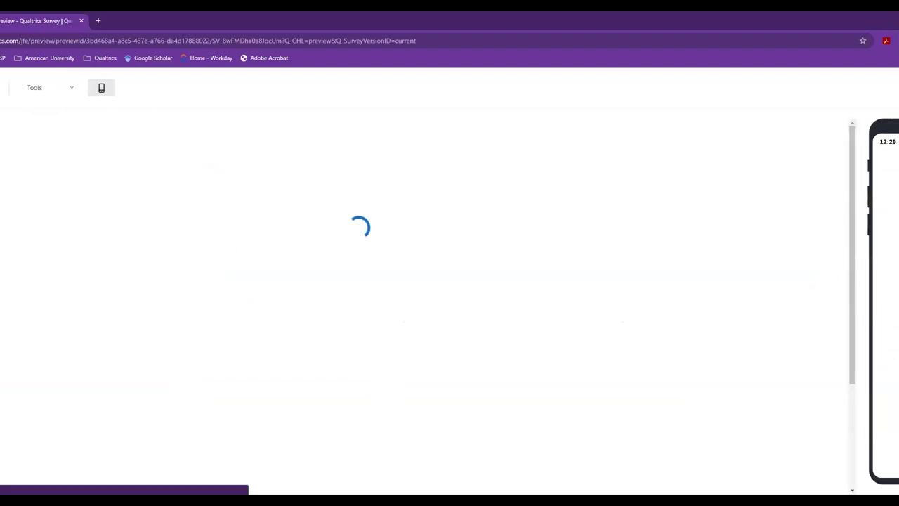
click(211, 320)
click(233, 401)
click(233, 401)
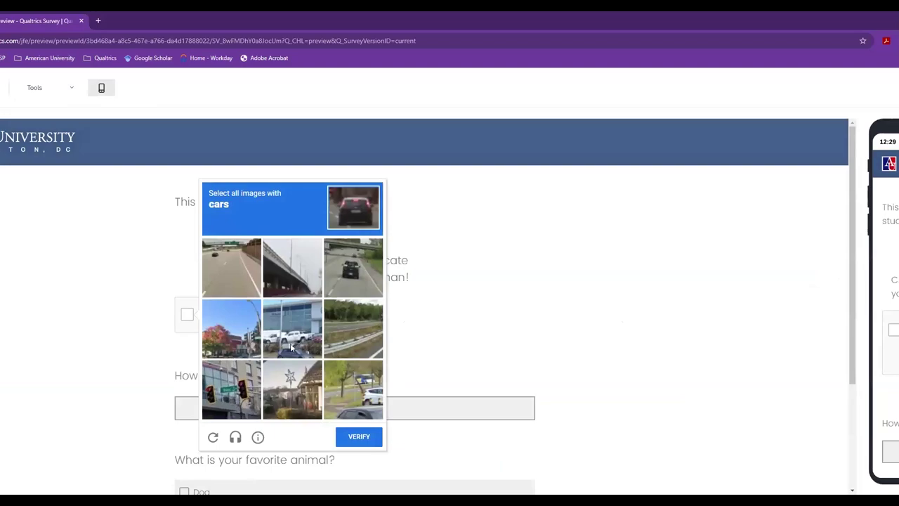
click(293, 346)
click(360, 254)
click(357, 391)
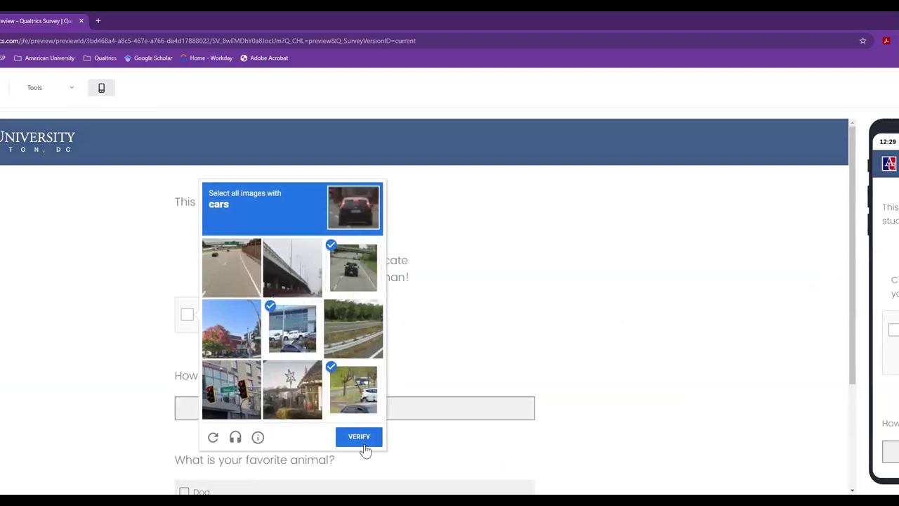
click(360, 441)
- Answer age 44 and Cat as the favorite animal, then go to the next page
click(240, 406)
text(44)
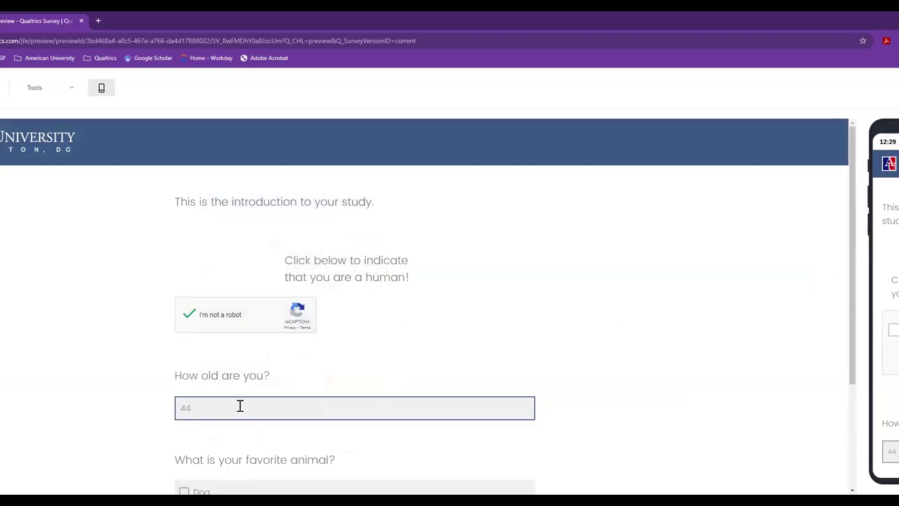
scroll(279, 429, down, 2)
click(185, 383)
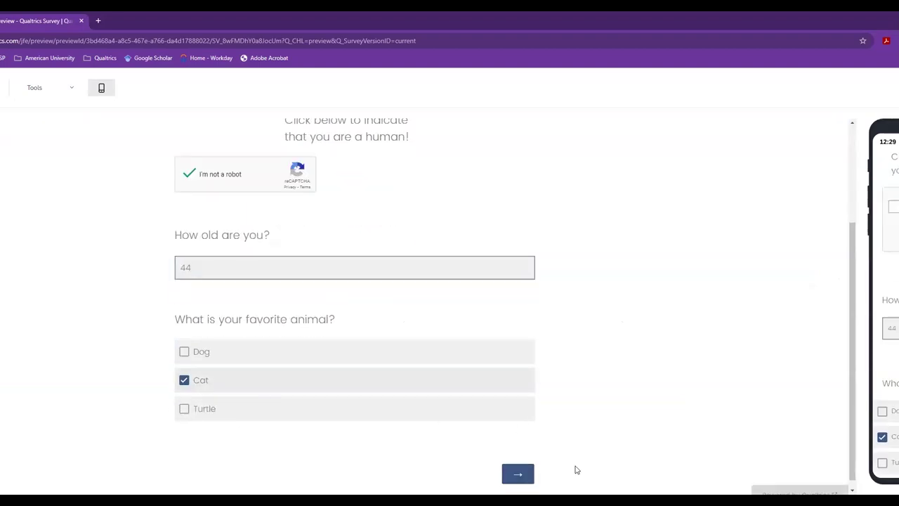
click(515, 474)
- Fill in a name, e-mail address and phone number, submit the response, and close the preview
click(307, 292)
text(Tiffany)
key(Tab)
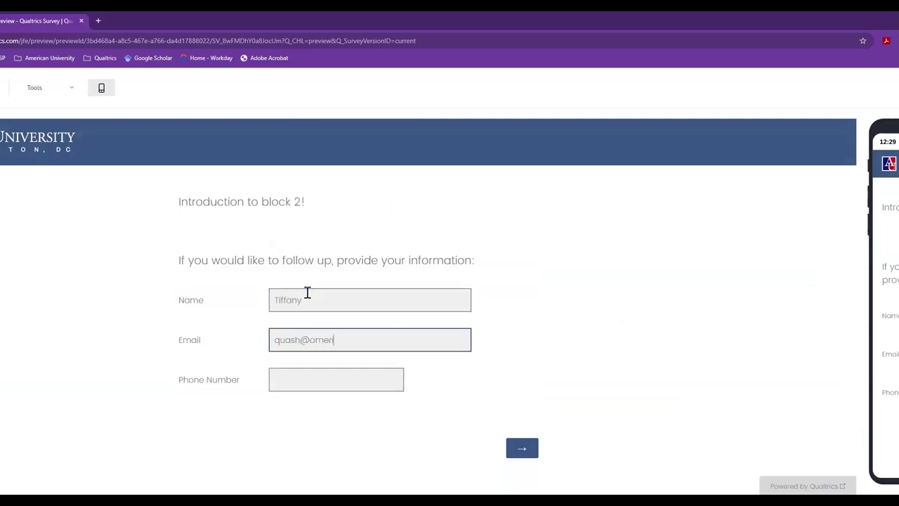
click(314, 380)
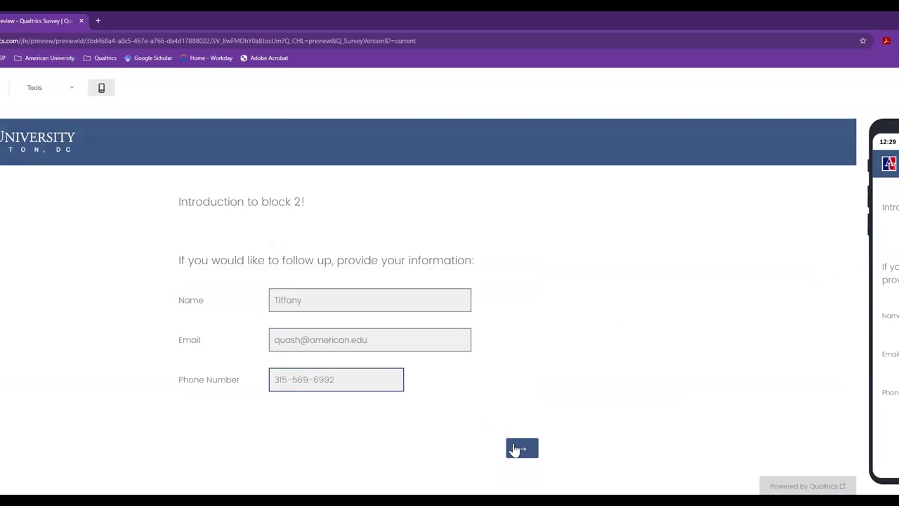
click(515, 449)
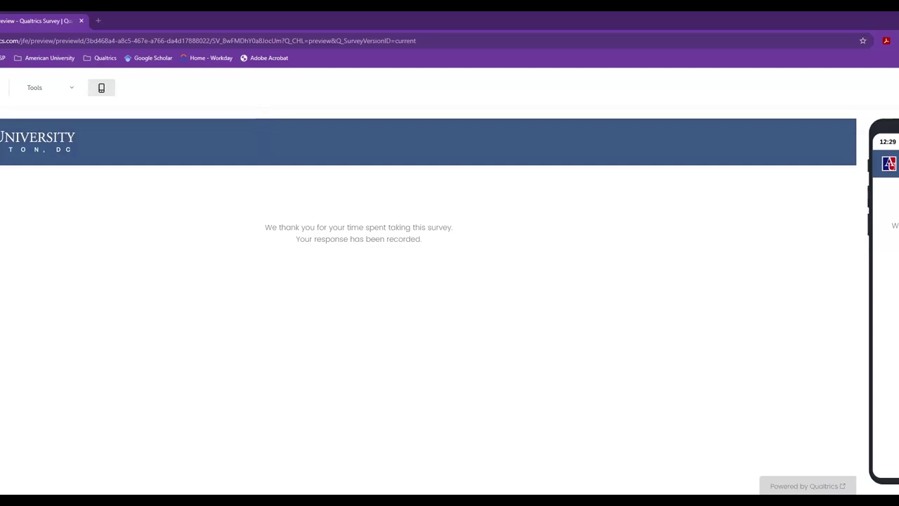
click(77, 20)
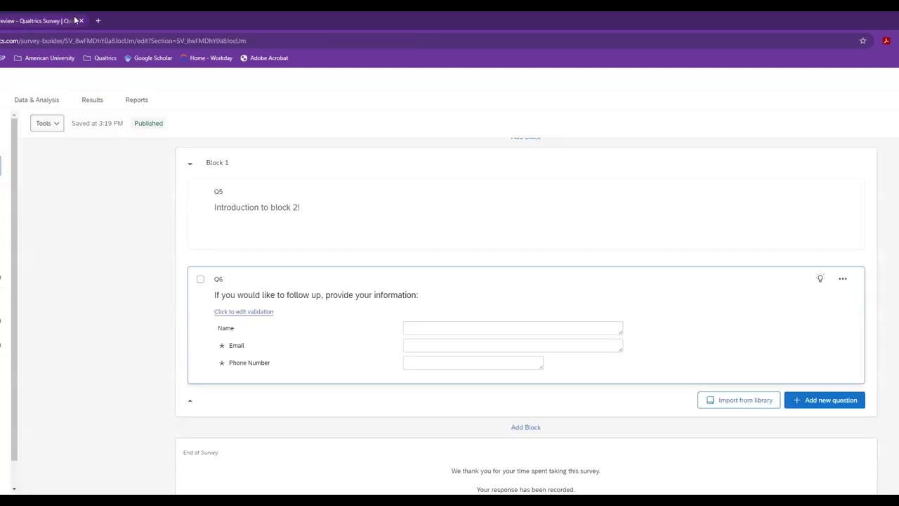
- Finish closing the survey preview and scroll back up the builder page
click(81, 21)
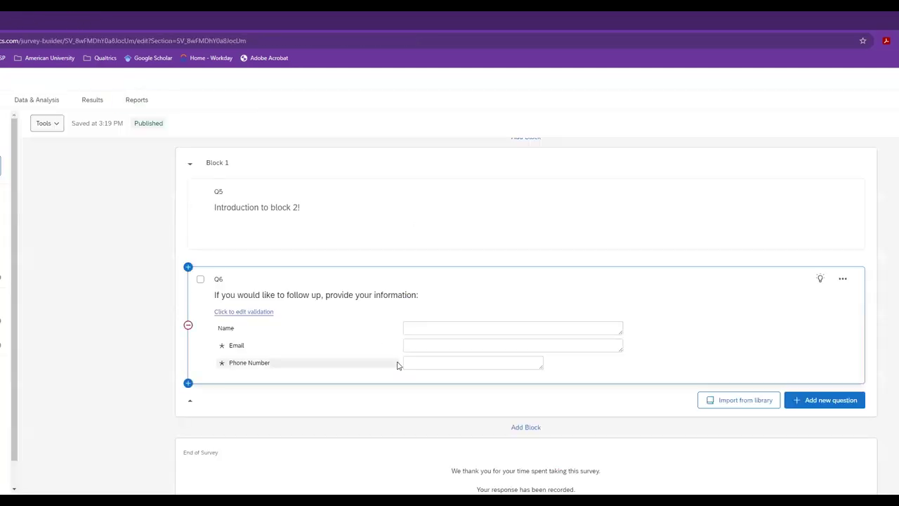
scroll(396, 361, up, 2)
scroll(397, 362, up, 1)
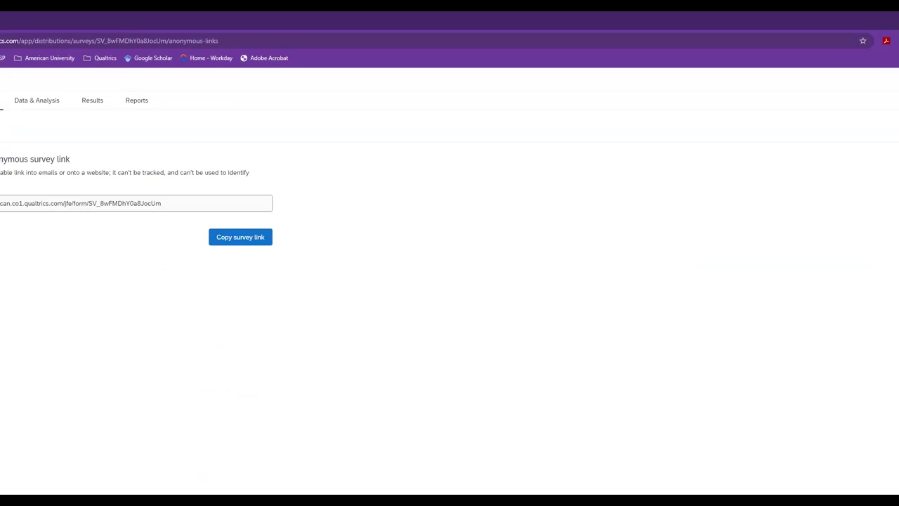
- Show the QR code version of the anonymous survey link
click(0, 232)
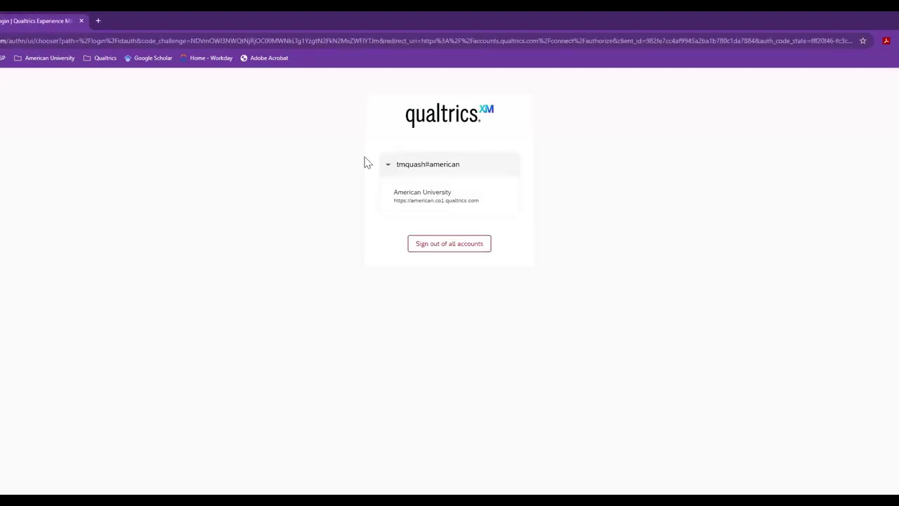
- Sign in with the American University account, dismiss the ticket notice, and choose Survey Platform & XM Directory
click(414, 198)
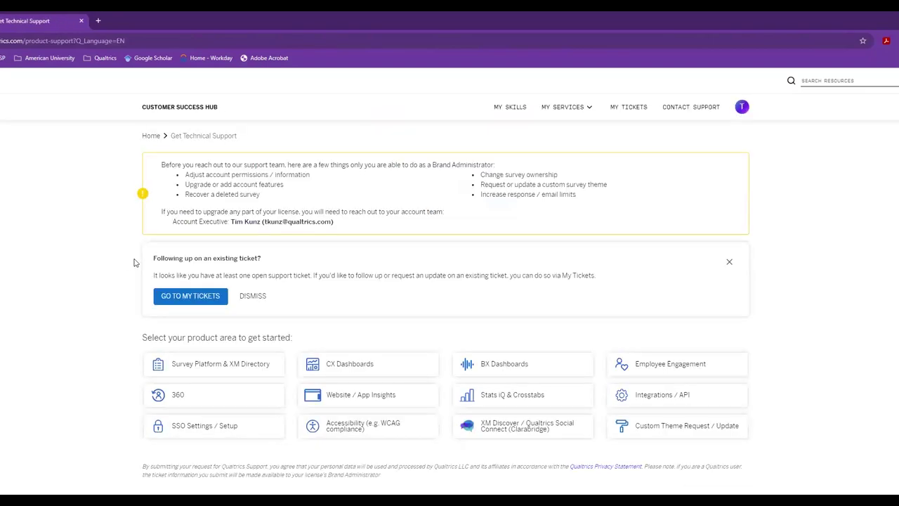
scroll(144, 281, down, 2)
click(254, 195)
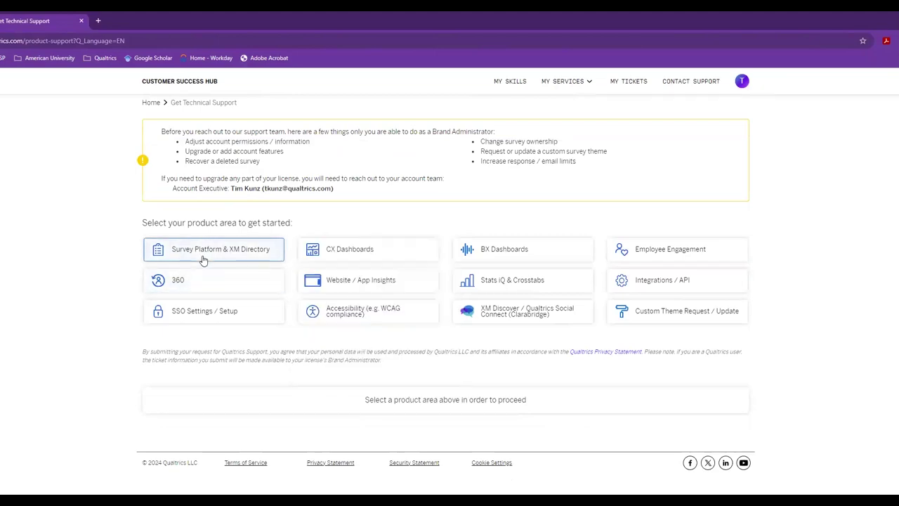
click(203, 261)
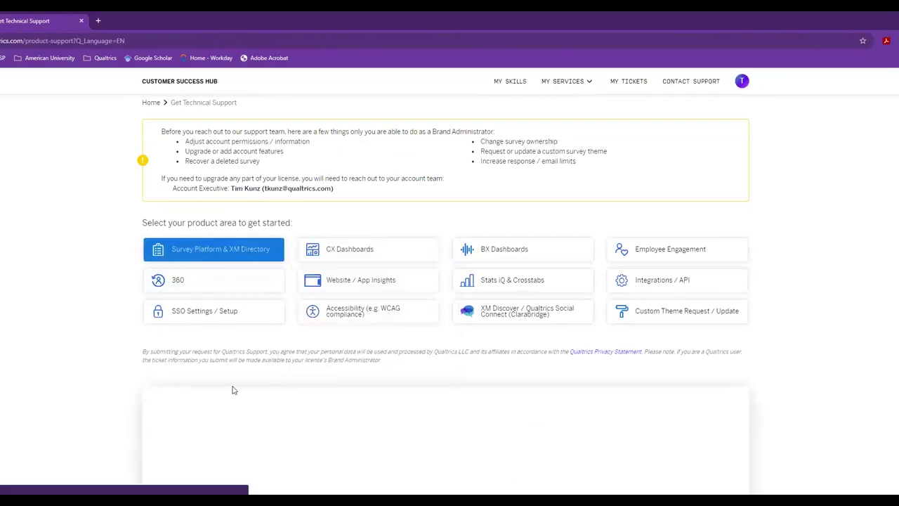
scroll(279, 395, down, 4)
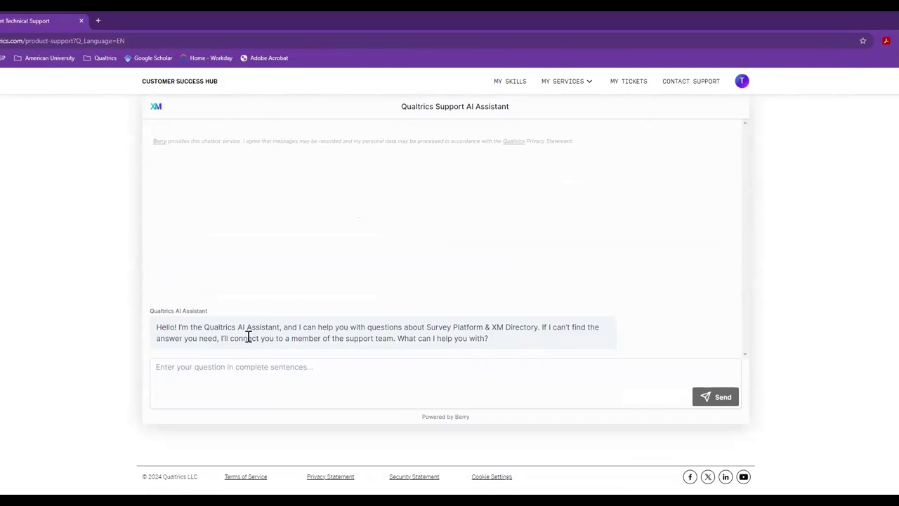
- Ask the support assistant 'Customer Service', answer No, and request support contact by phone
click(280, 379)
text(Customer )
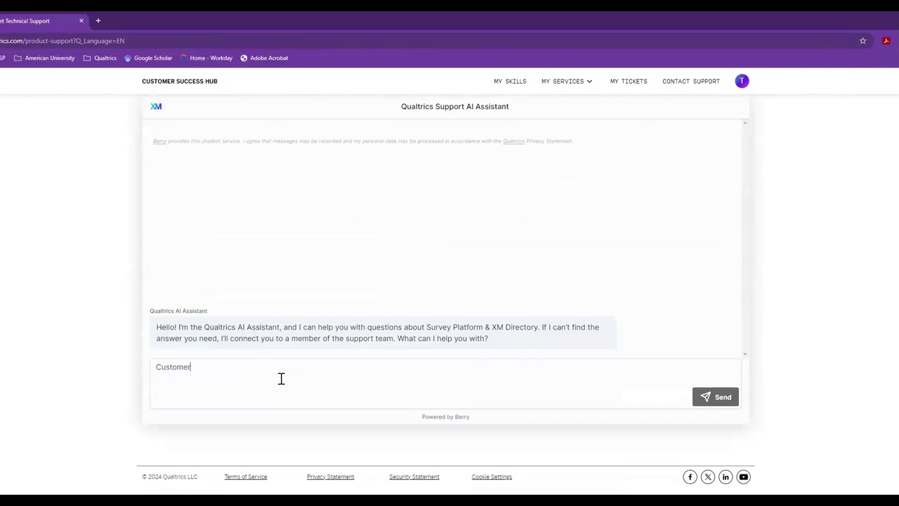
text(Service)
key(Return)
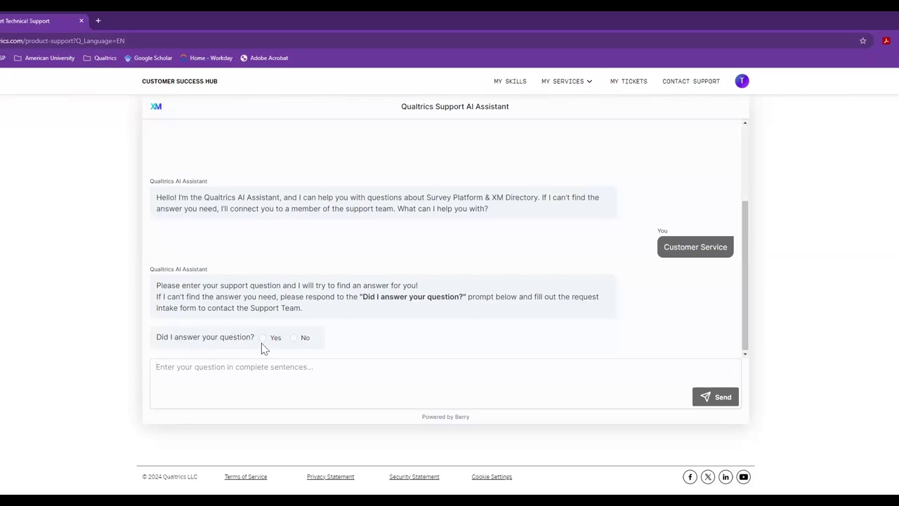
click(295, 338)
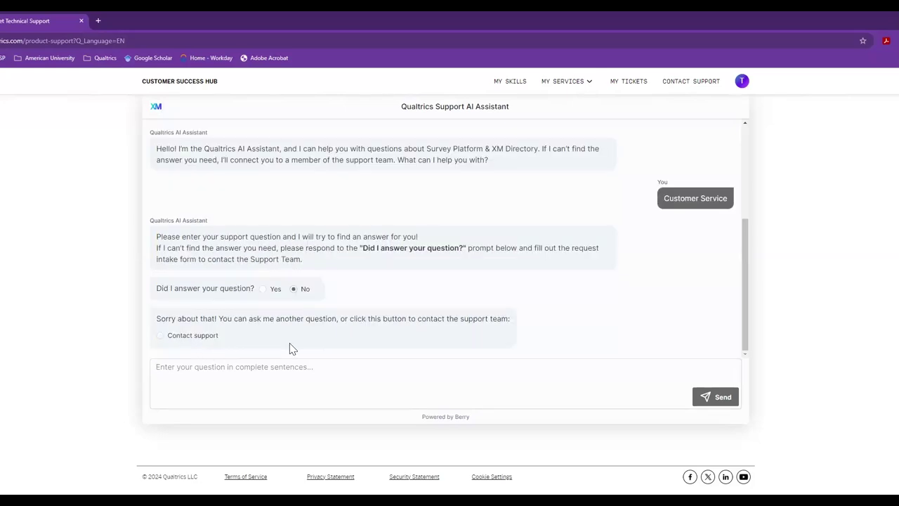
click(170, 341)
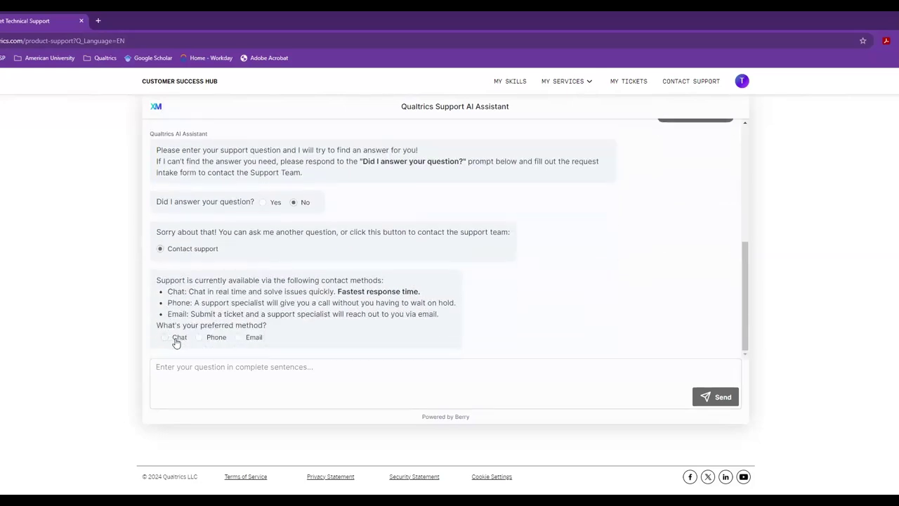
click(208, 337)
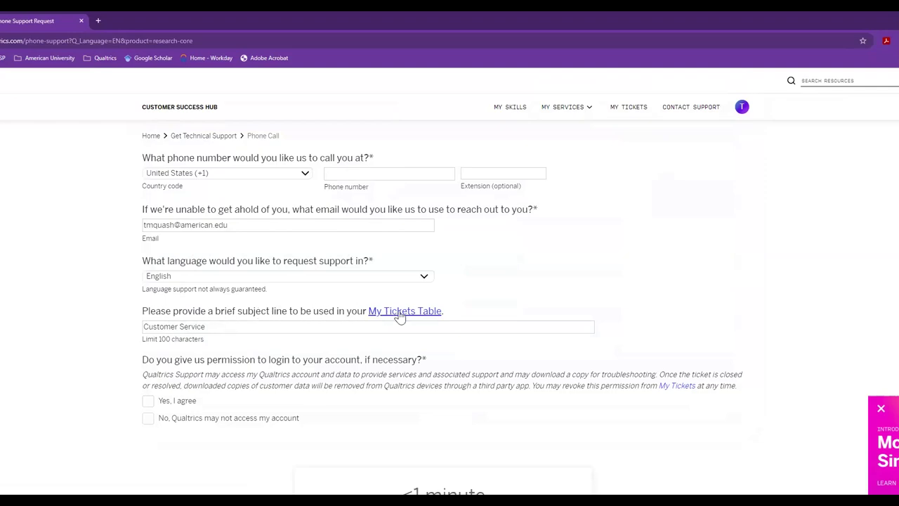
- Select the 'Customer Service' subject text and scroll the phone request form without submitting it
drag(207, 328, 128, 332)
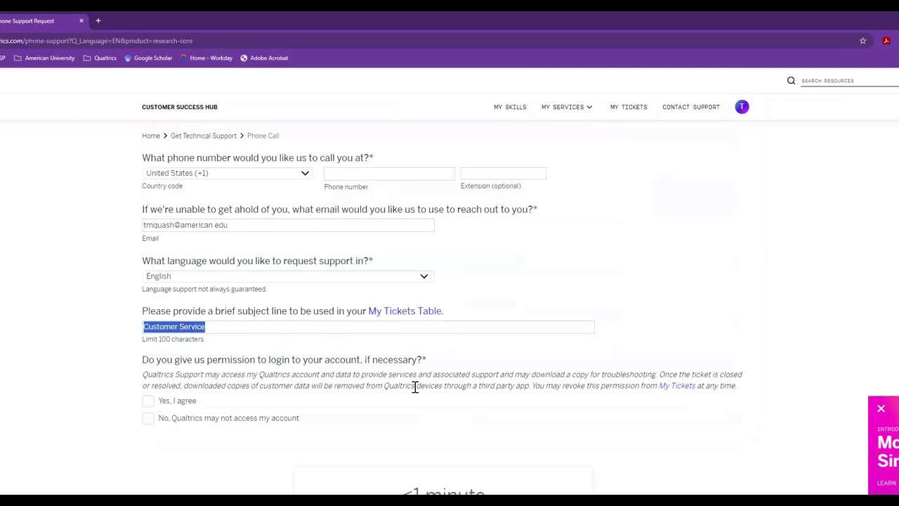
scroll(413, 387, down, 1)
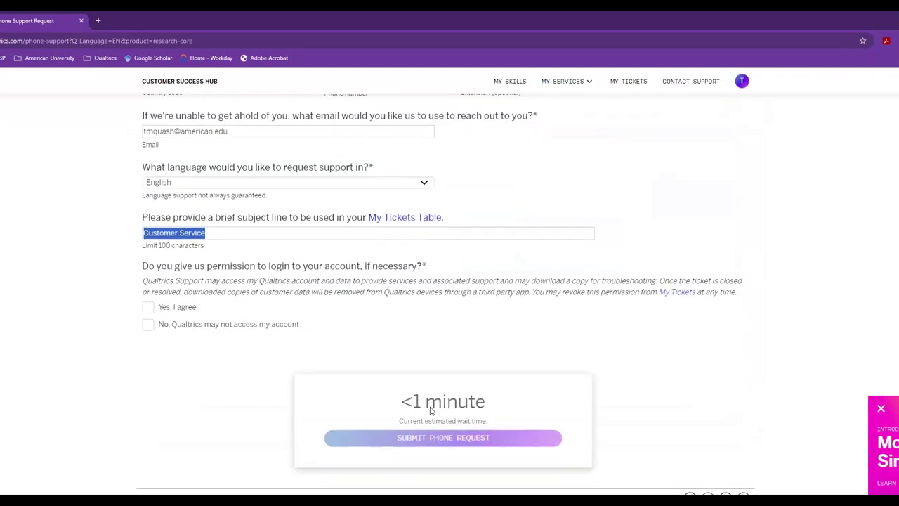
scroll(431, 411, down, 1)
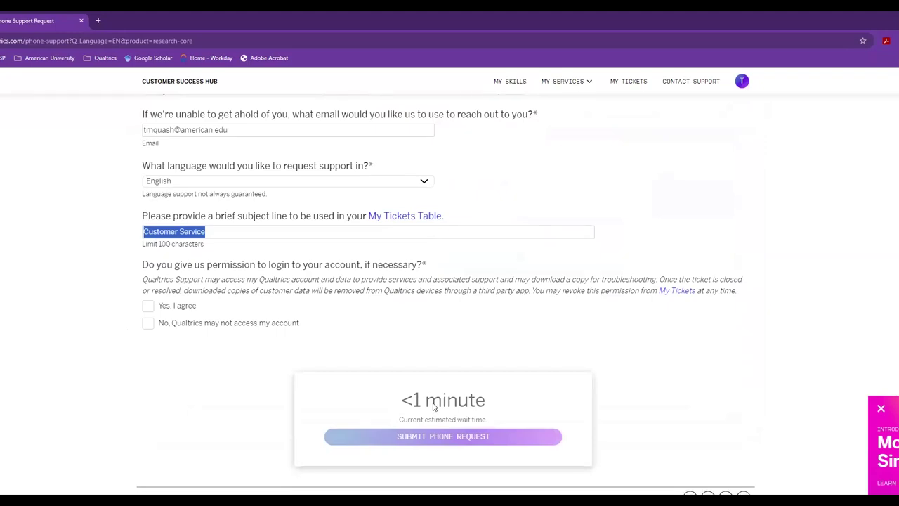
scroll(425, 365, up, 1)
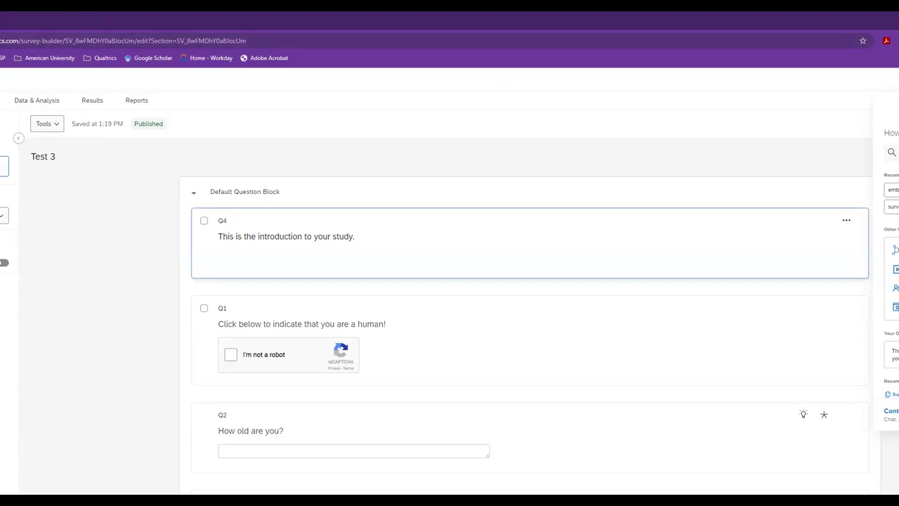
scroll(28, 209, down, 1)
scroll(28, 209, down, 2)
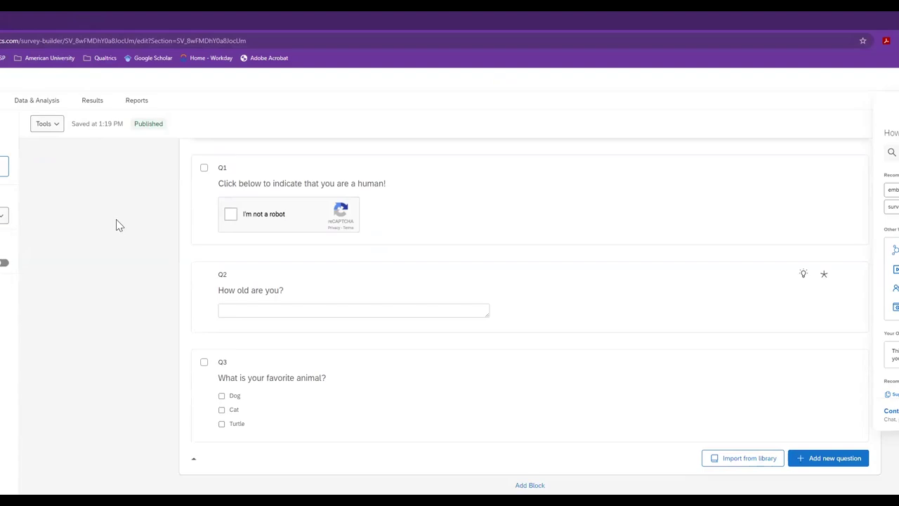
scroll(119, 224, up, 3)
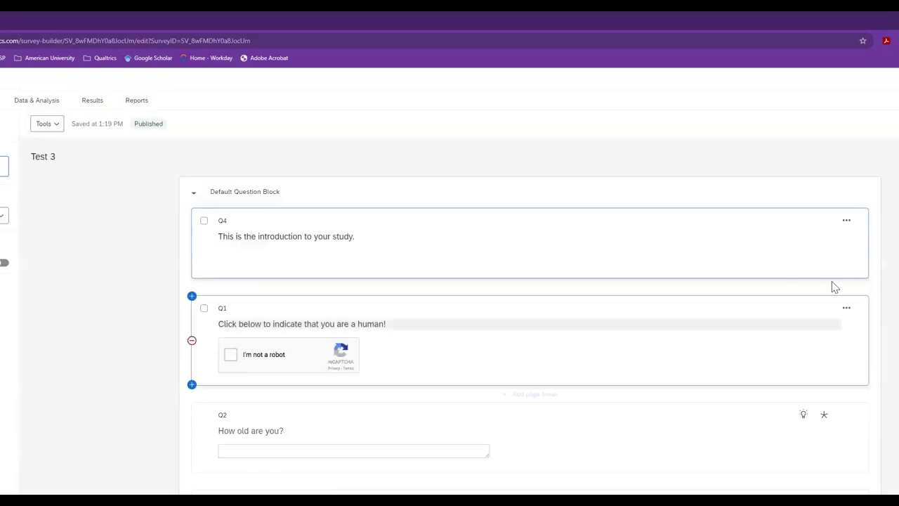
- Scroll down the survey builder to Q4
scroll(861, 255, down, 2)
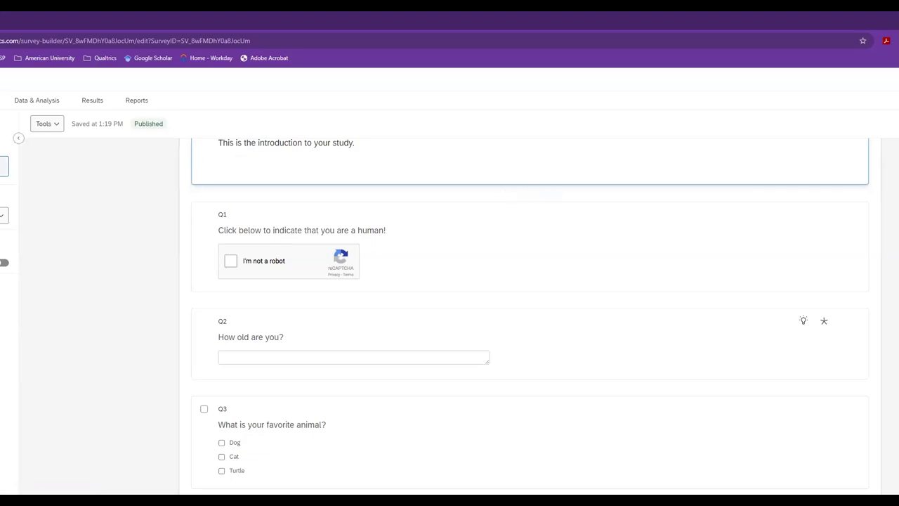
scroll(8, 267, down, 2)
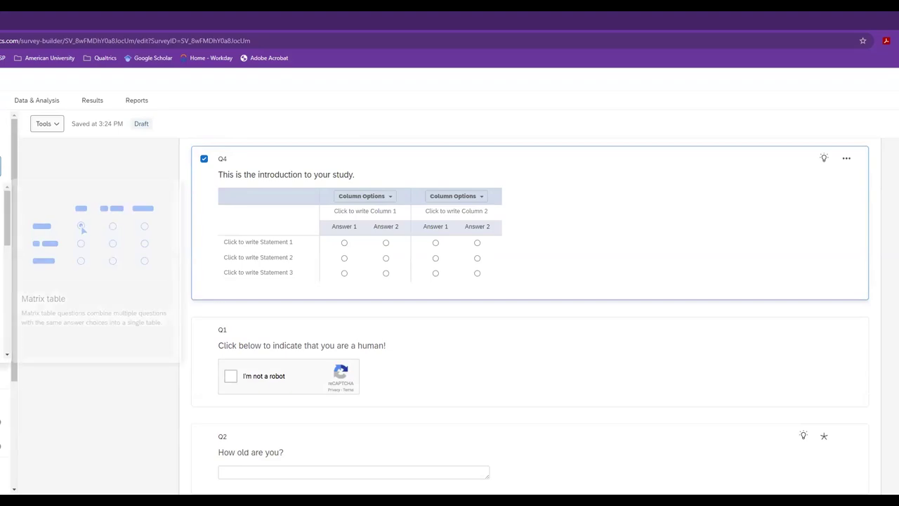
- Change Q4 to a matrix table and zoom the browser in to read it
click(2, 225)
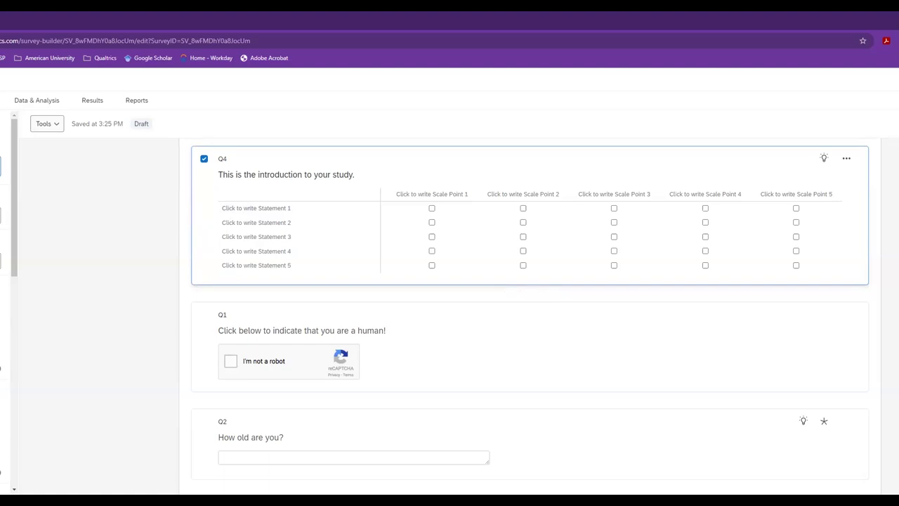
key(ctrl+plus)
key(ctrl+plus)
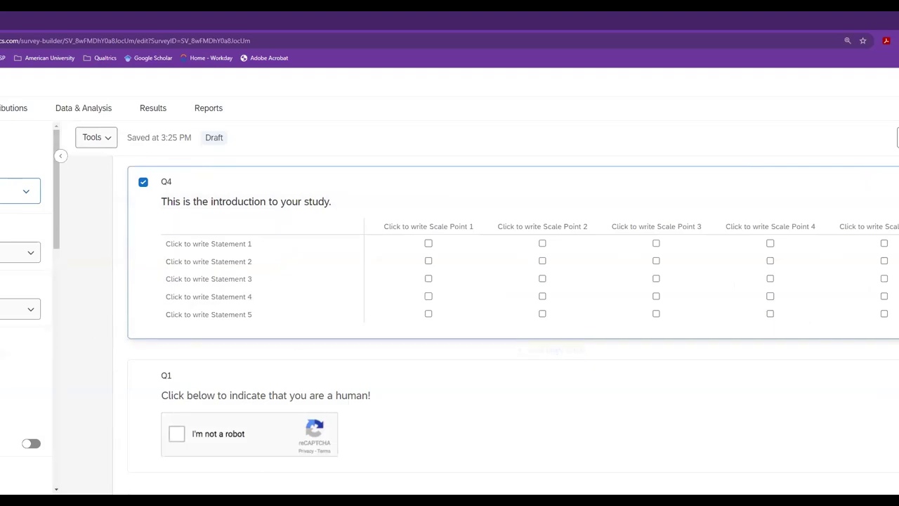
click(404, 232)
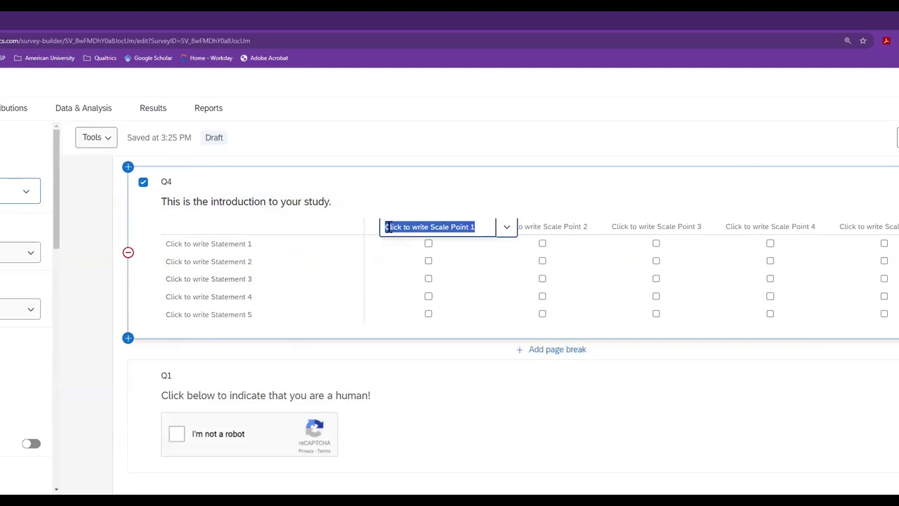
- Label Q4's rows August 29 and August 30 and its first two columns 3:00 PM and 4:00
click(228, 242)
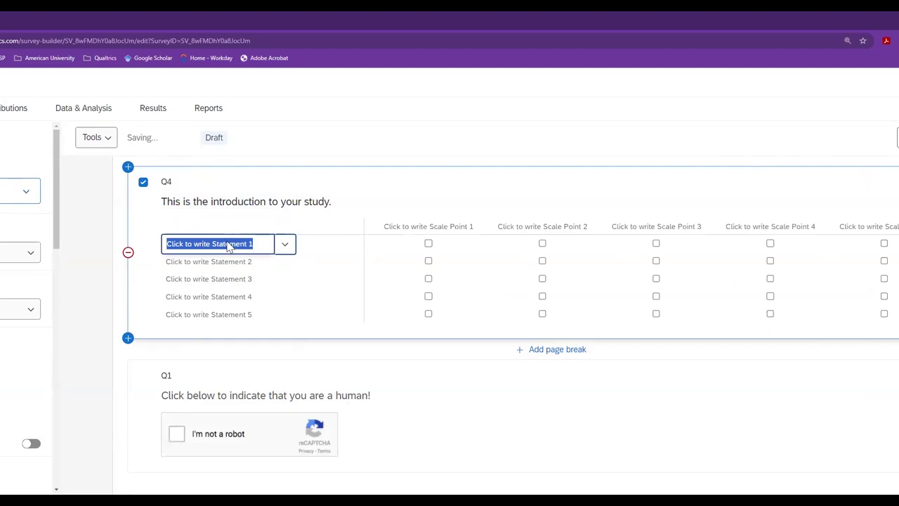
text(August 29)
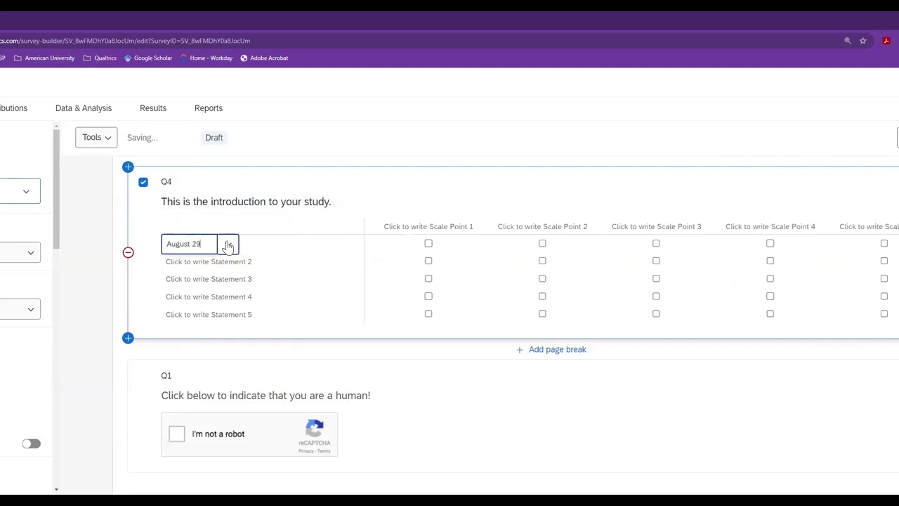
scroll(337, 328, up, 1)
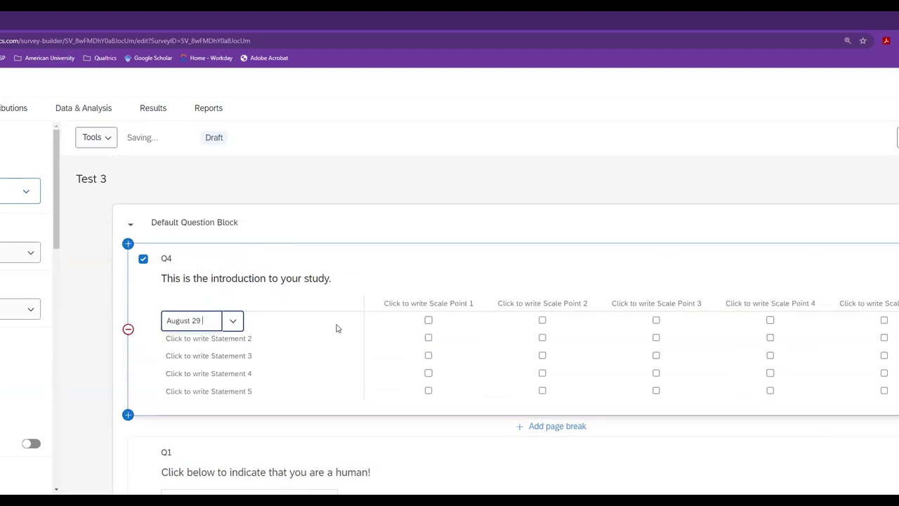
click(388, 303)
text(3)
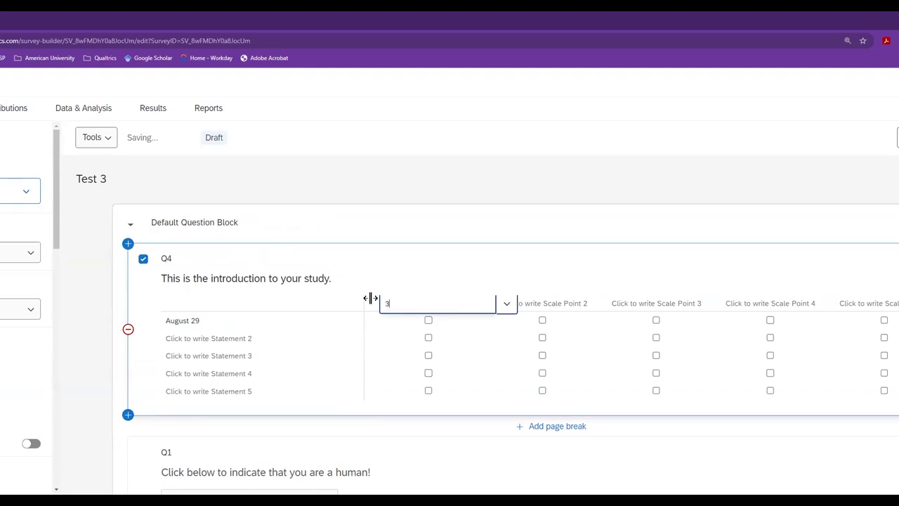
text(:00 PM)
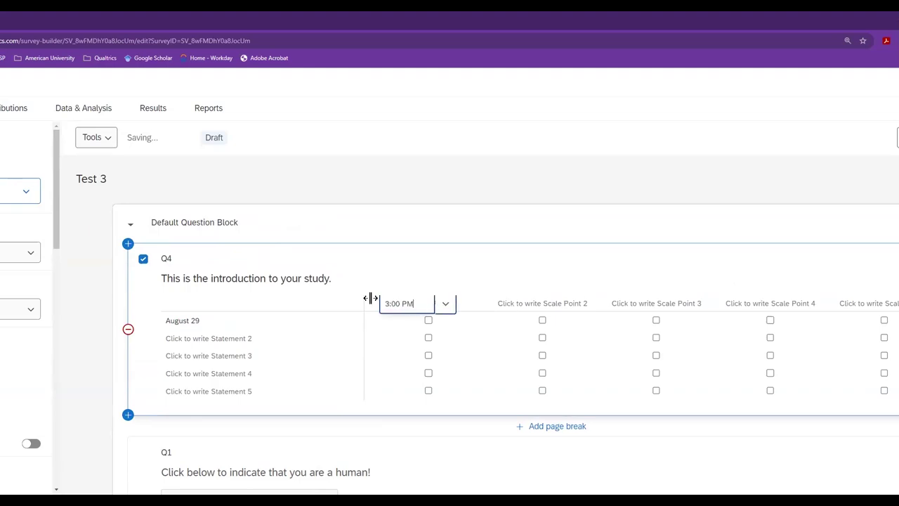
key(Tab)
text(4:)
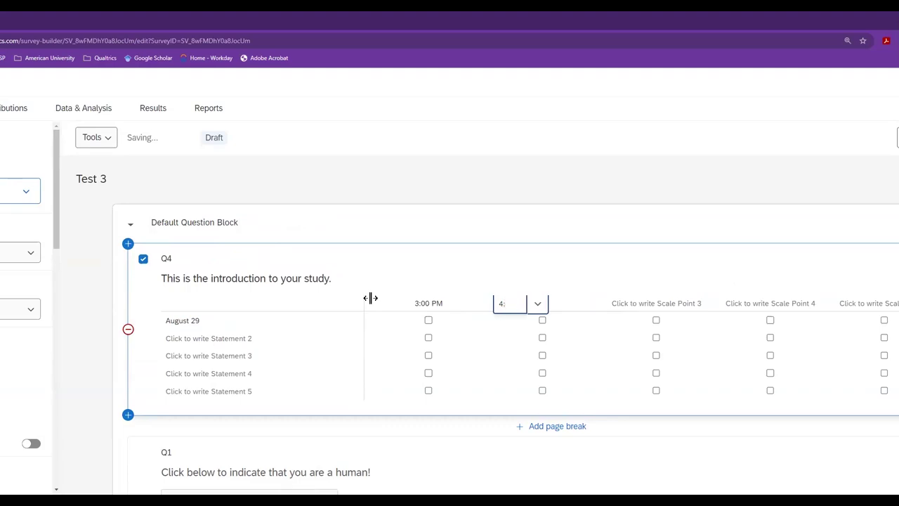
click(434, 367)
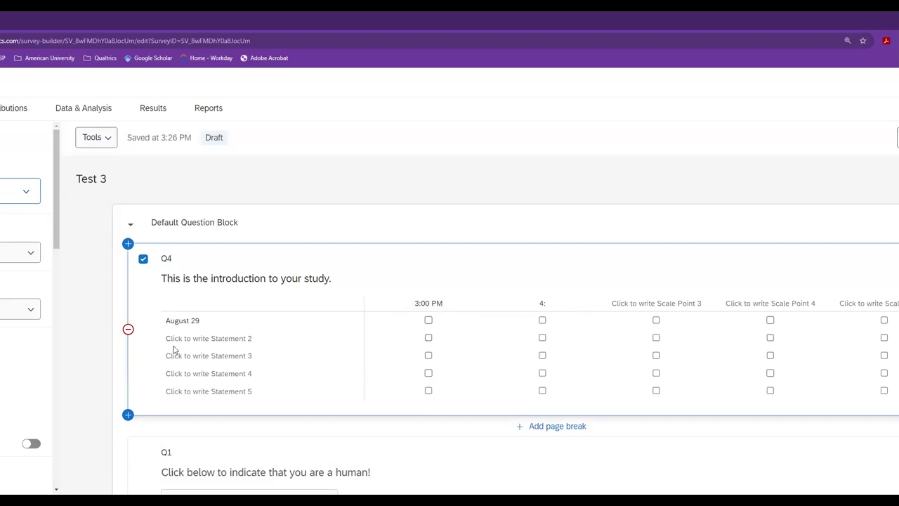
click(543, 304)
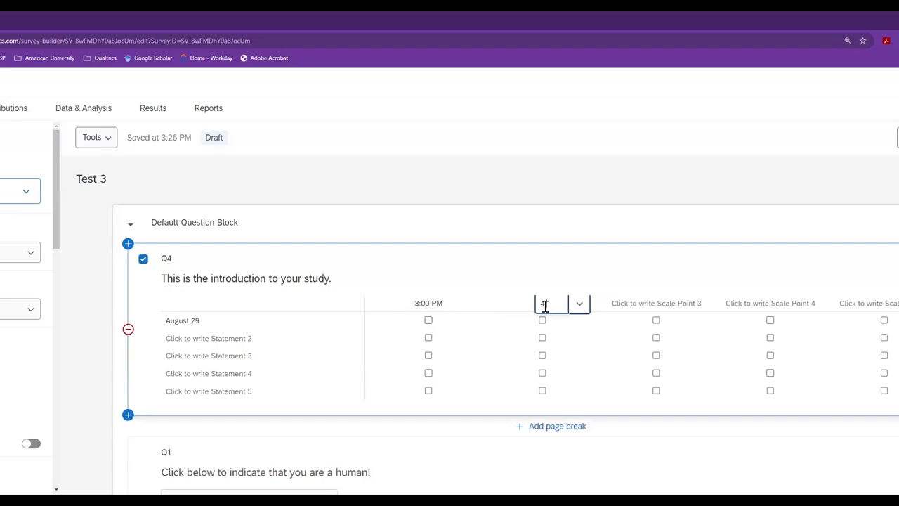
text(00)
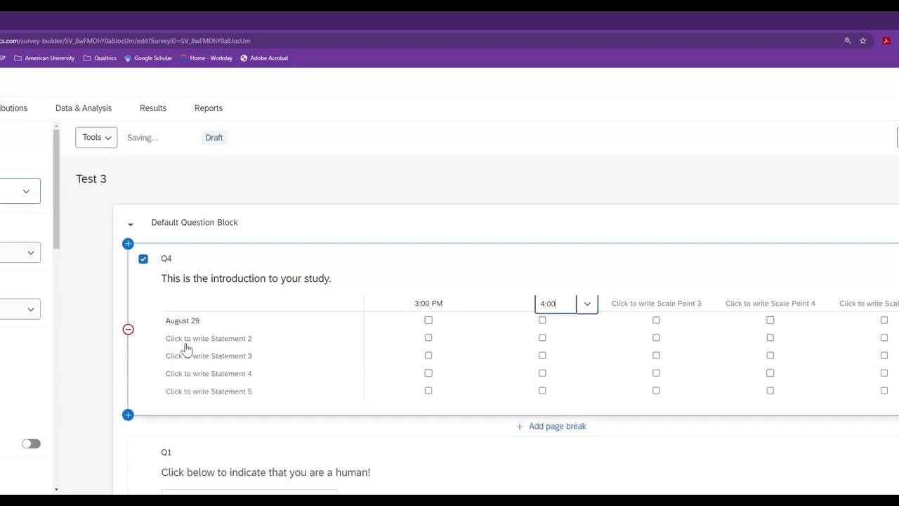
click(187, 340)
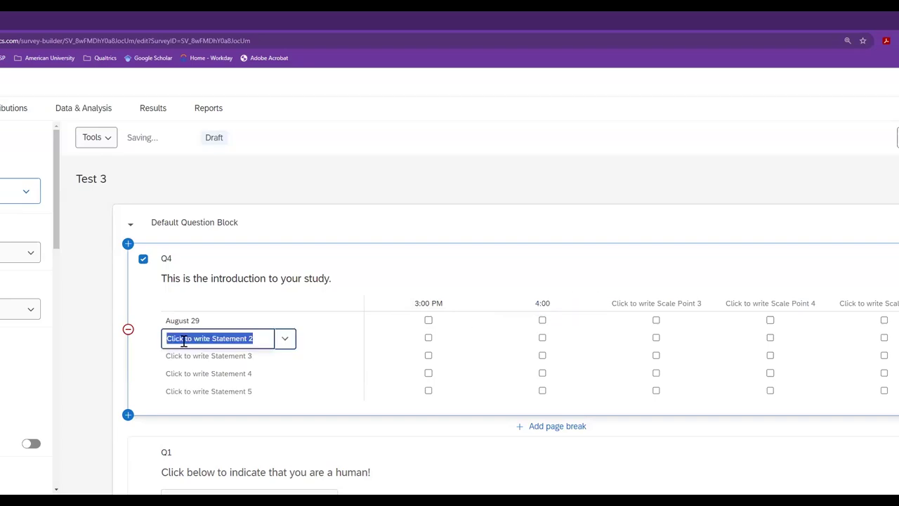
text(August 30)
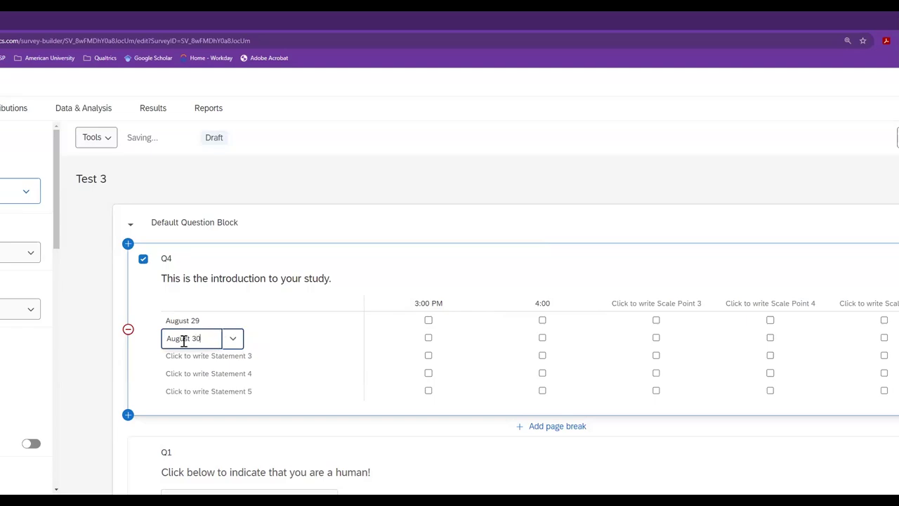
click(206, 356)
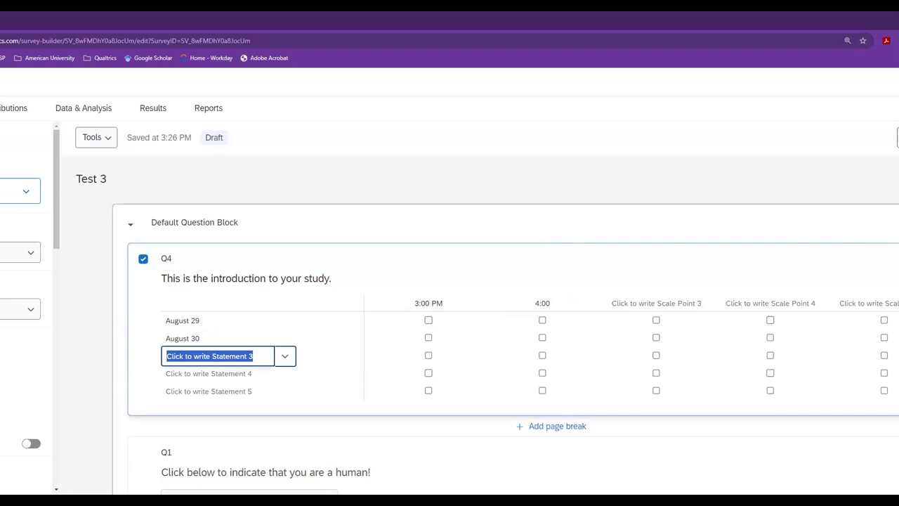
- Export the Test 3 response data as a CSV table and save the downloaded file
click(151, 114)
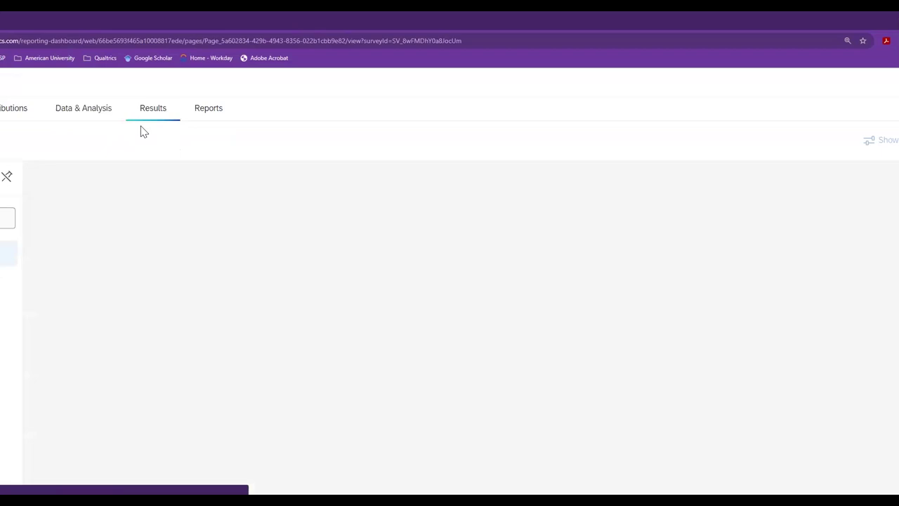
click(82, 109)
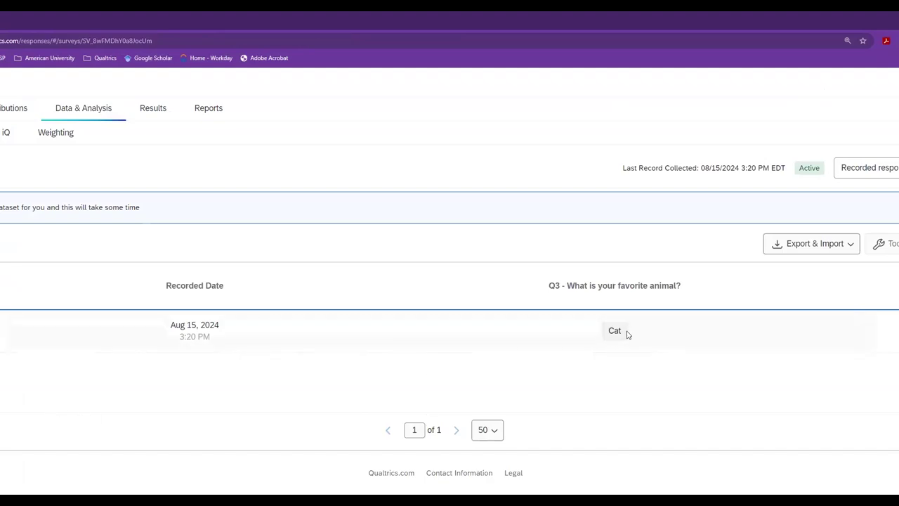
click(800, 247)
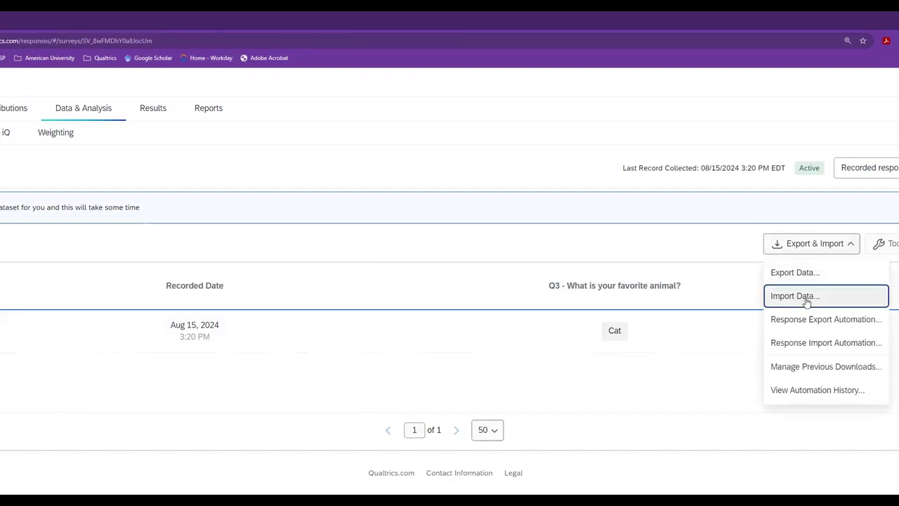
click(801, 274)
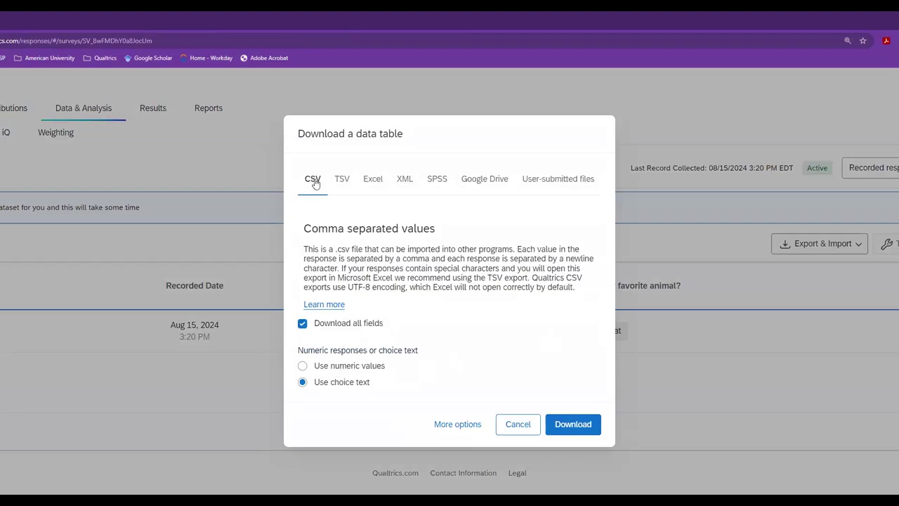
click(560, 426)
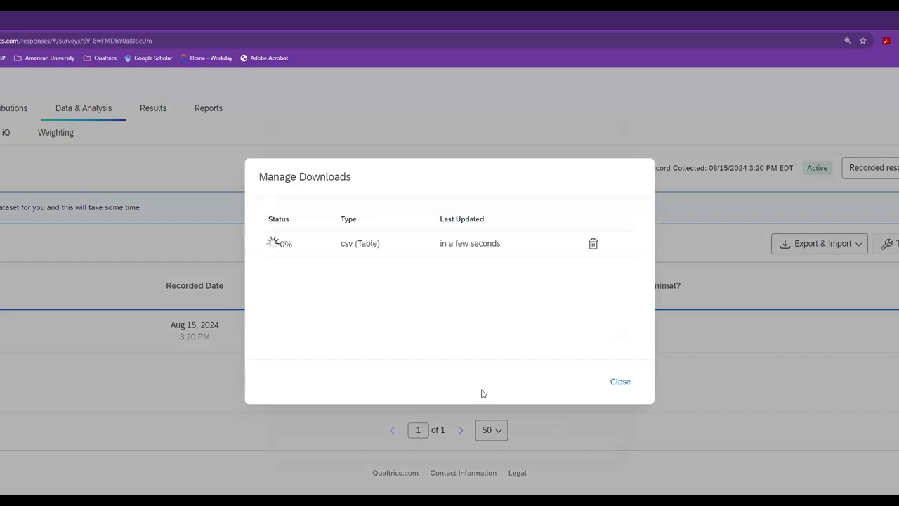
click(295, 244)
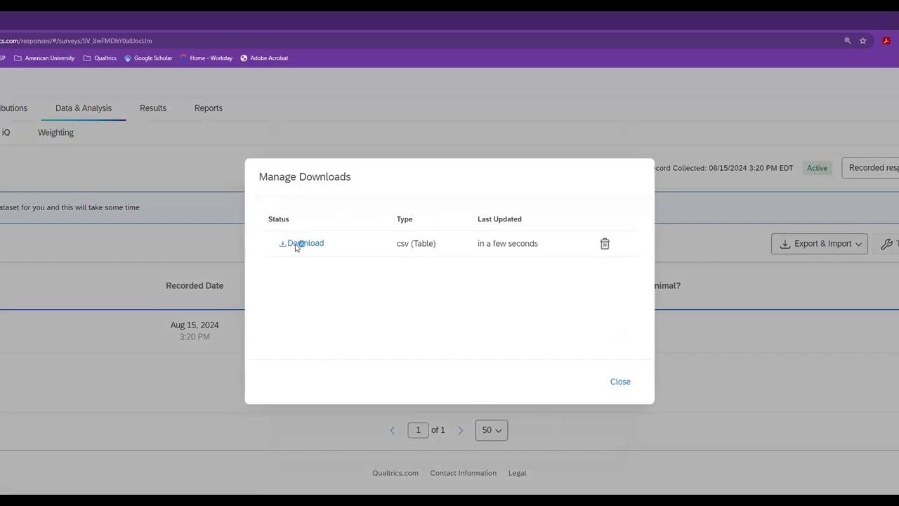
click(169, 310)
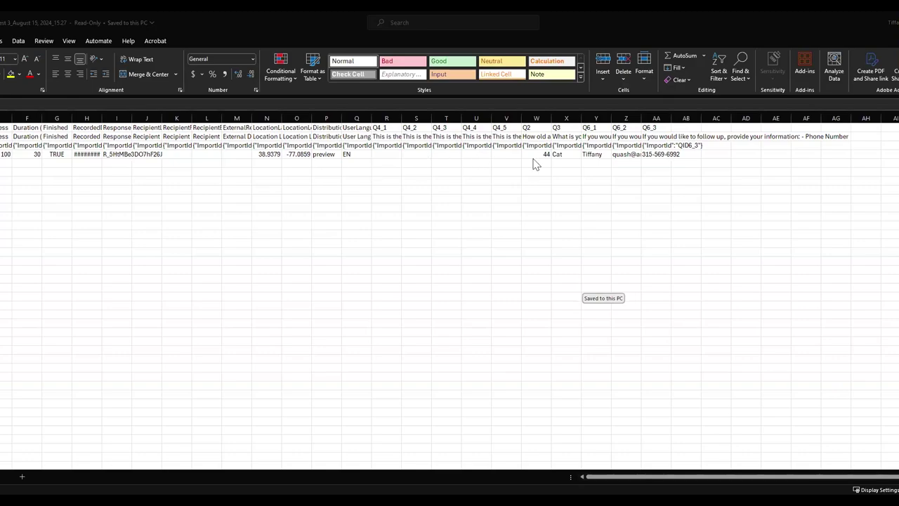
- In the exported Test 3 CSV, widen the Q3 favorite animal column to show its question text
click(592, 155)
drag(581, 116, 622, 112)
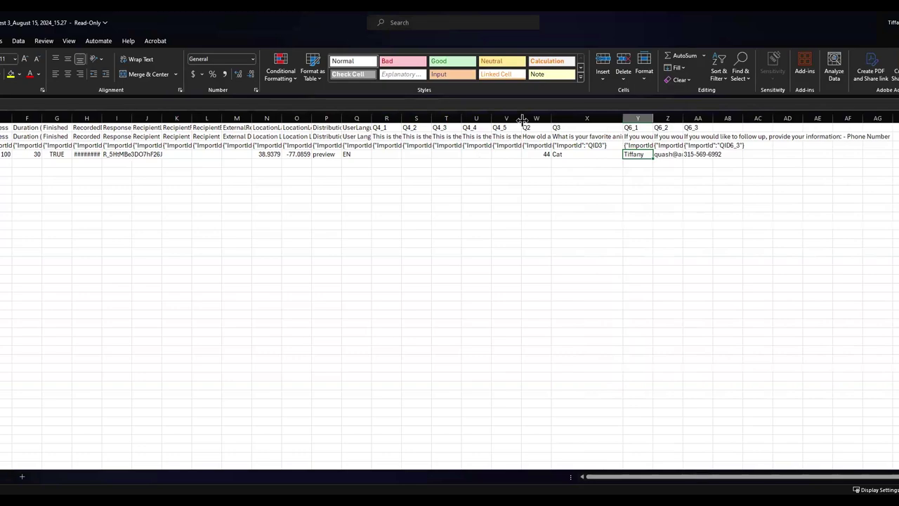
- Autofit the Q4_5 column, then check the Email question header and the respondent's e-mail and phone cells
double_click(560, 117)
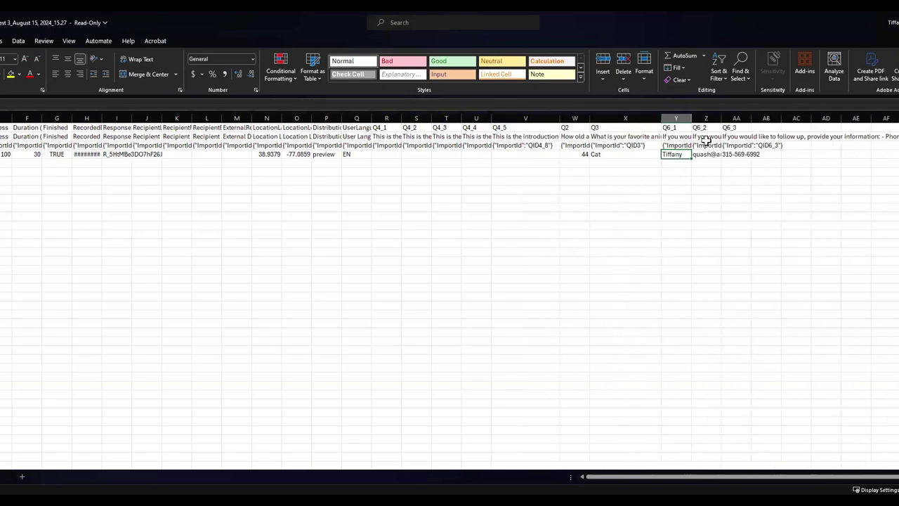
click(706, 138)
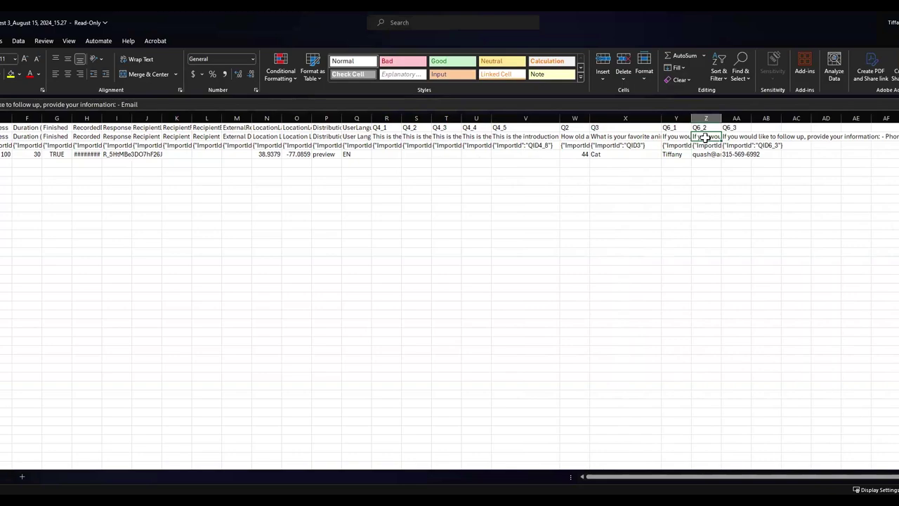
click(706, 155)
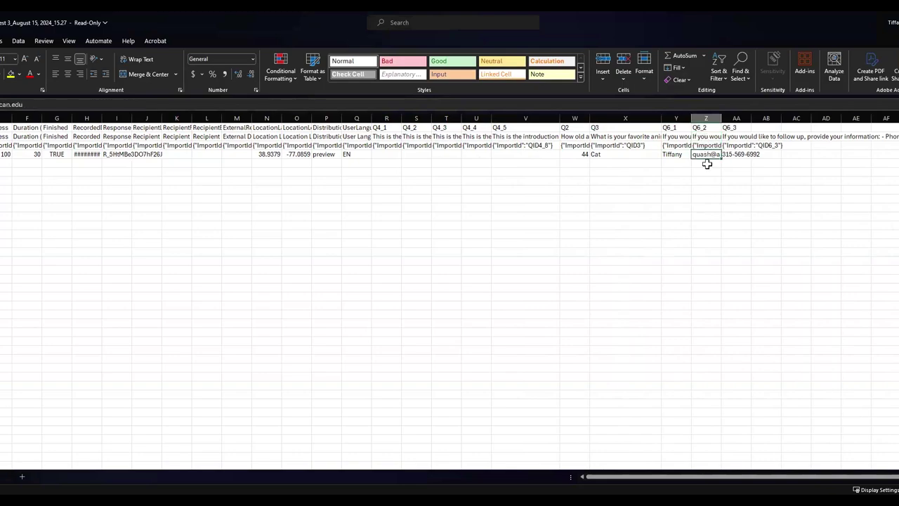
click(745, 155)
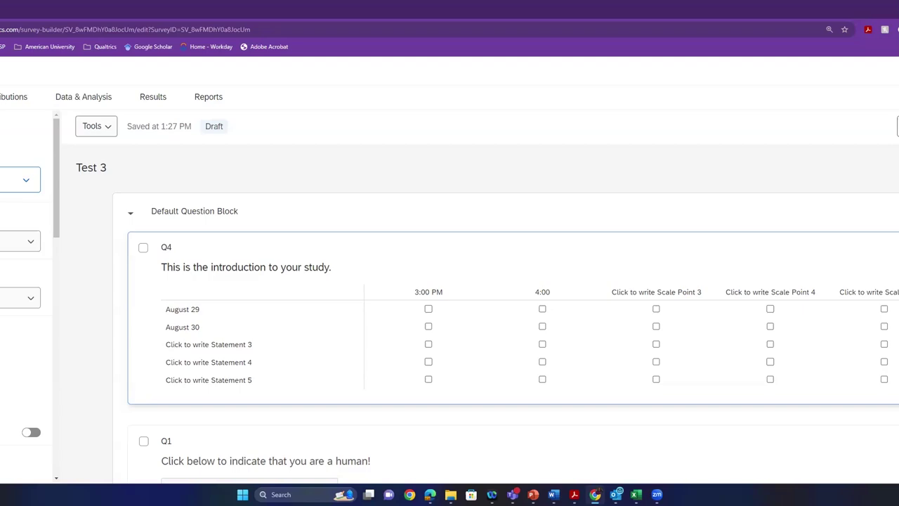
- Return to Qualtrics and look over the Red Goggles Study blocks from IRB to End of Survey
click(21, 127)
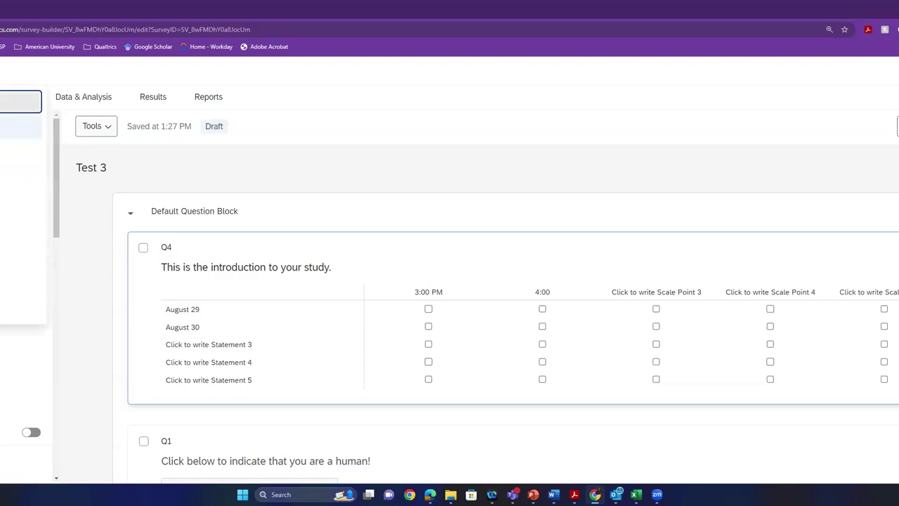
key(Return)
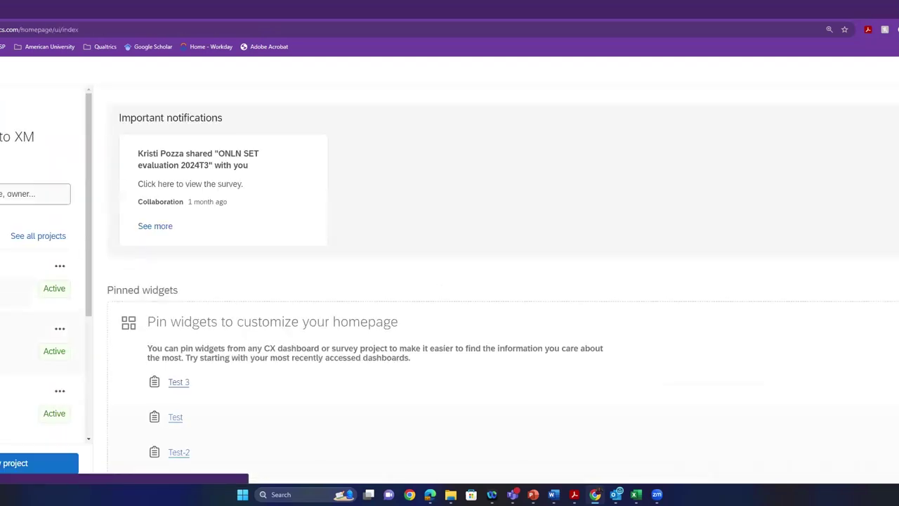
scroll(46, 255, down, 3)
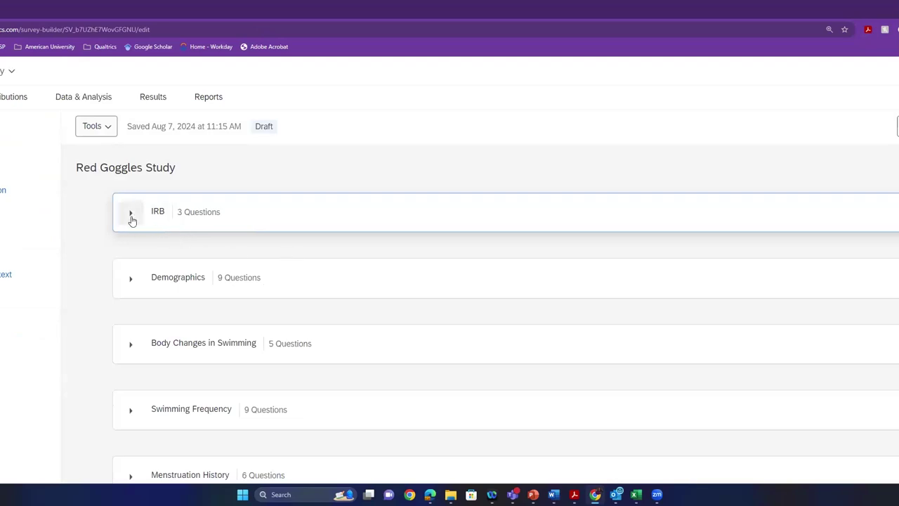
scroll(231, 273, down, 1)
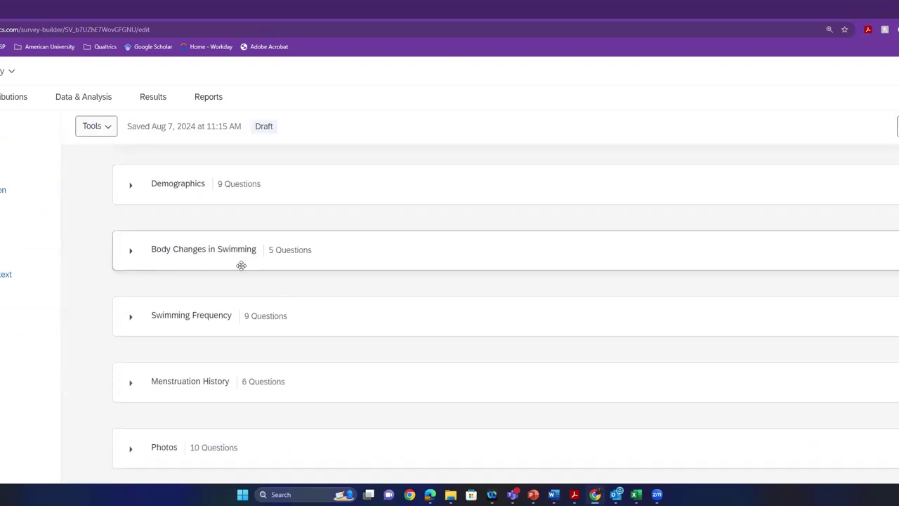
scroll(187, 336, down, 1)
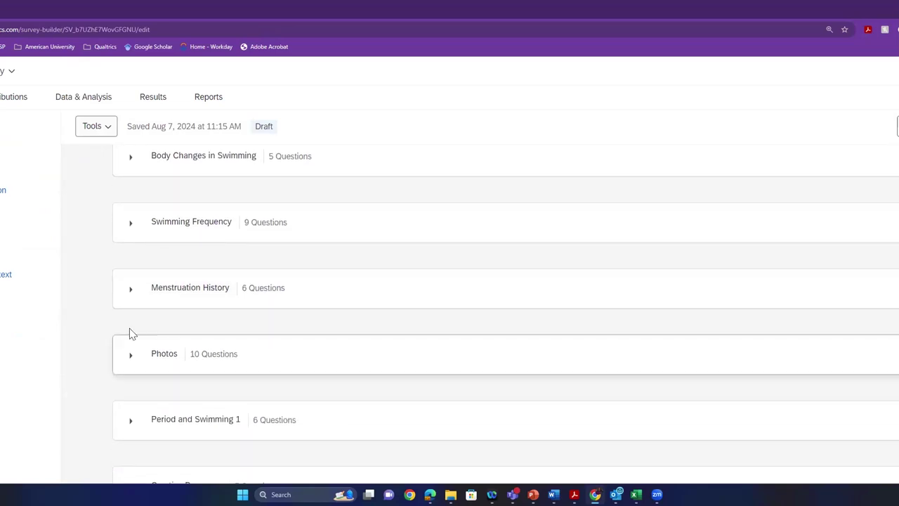
scroll(161, 412, down, 2)
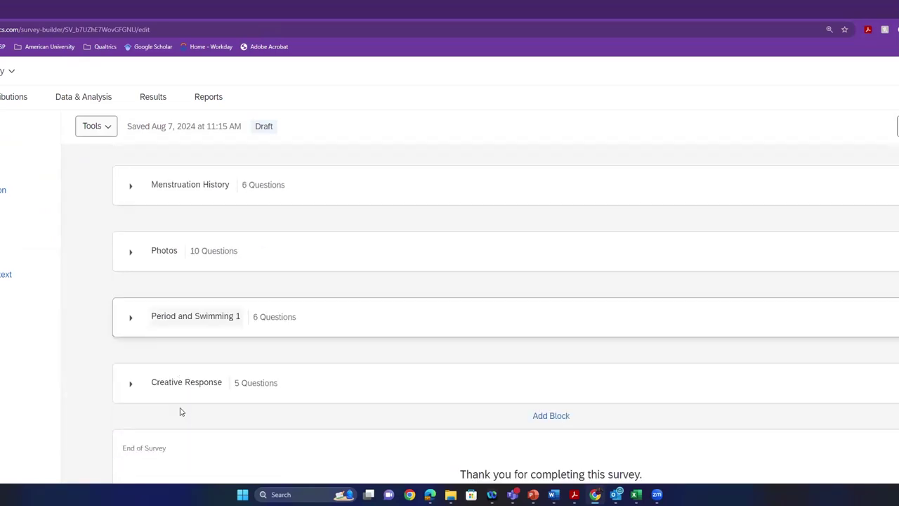
scroll(201, 356, up, 5)
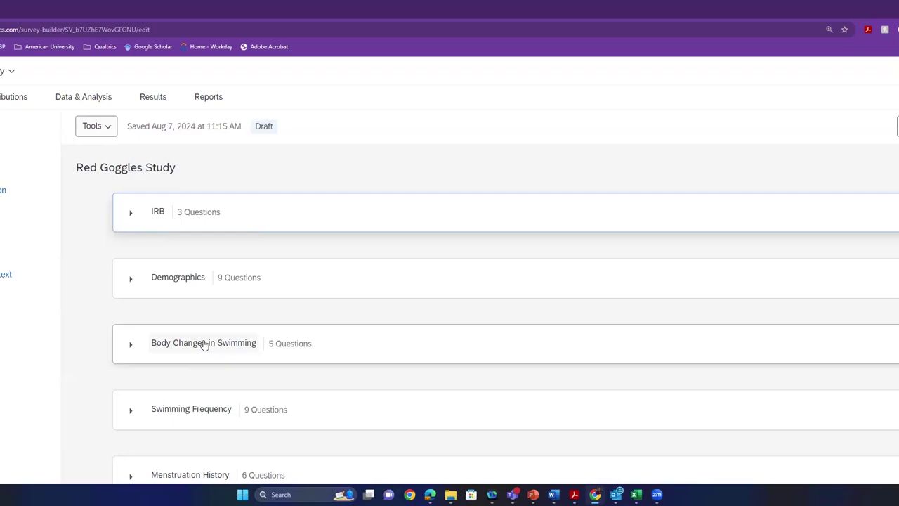
- Expand the IRB block and review its welcome, consent form and Giving of Consent questions
click(130, 213)
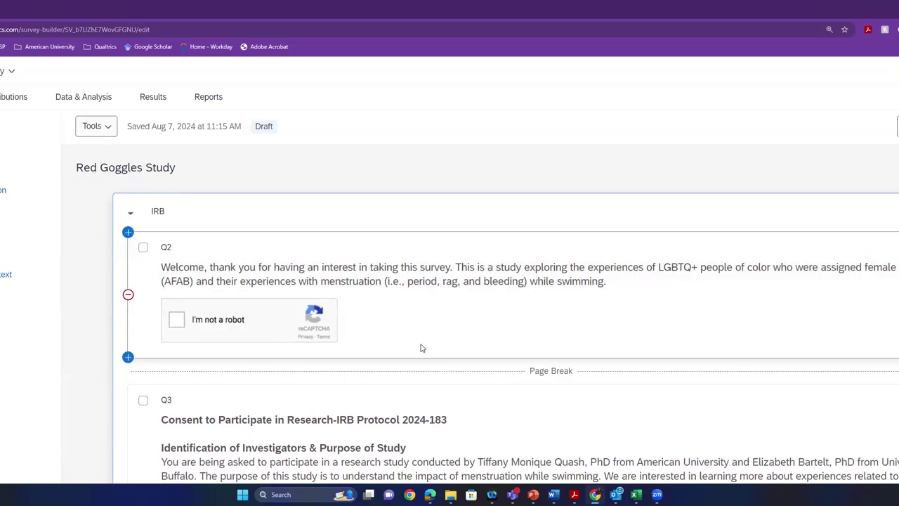
scroll(356, 365, down, 3)
scroll(356, 362, down, 7)
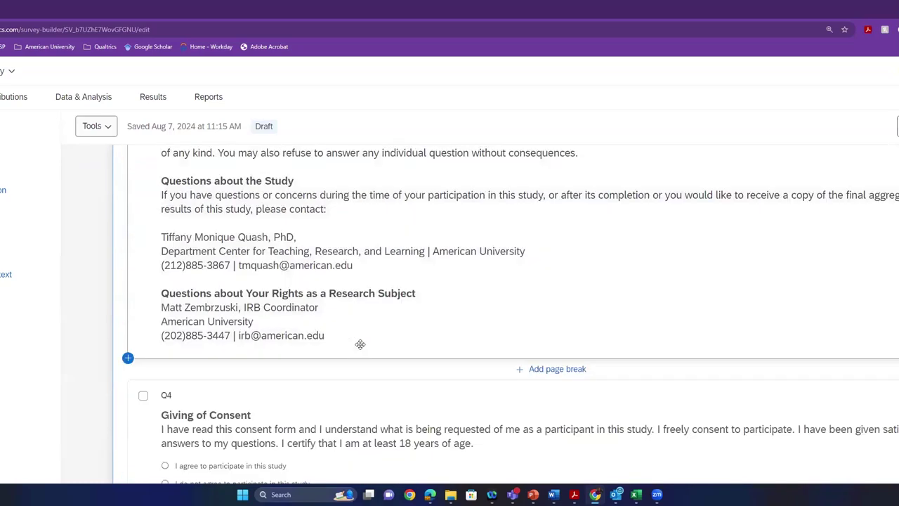
scroll(360, 344, down, 1)
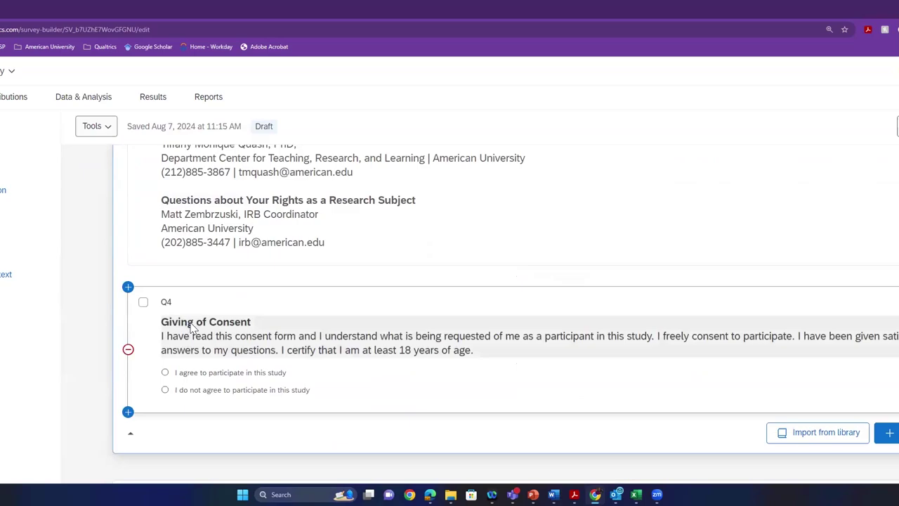
click(198, 319)
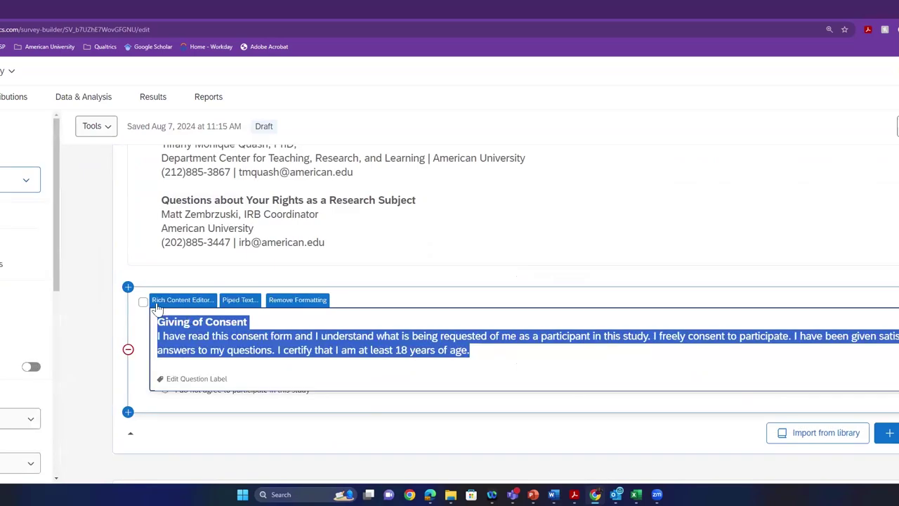
click(253, 430)
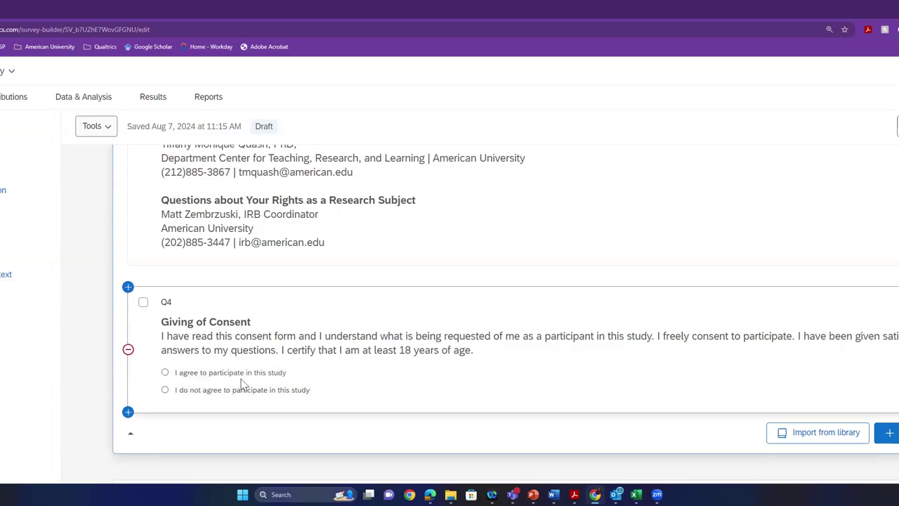
scroll(511, 361, down, 2)
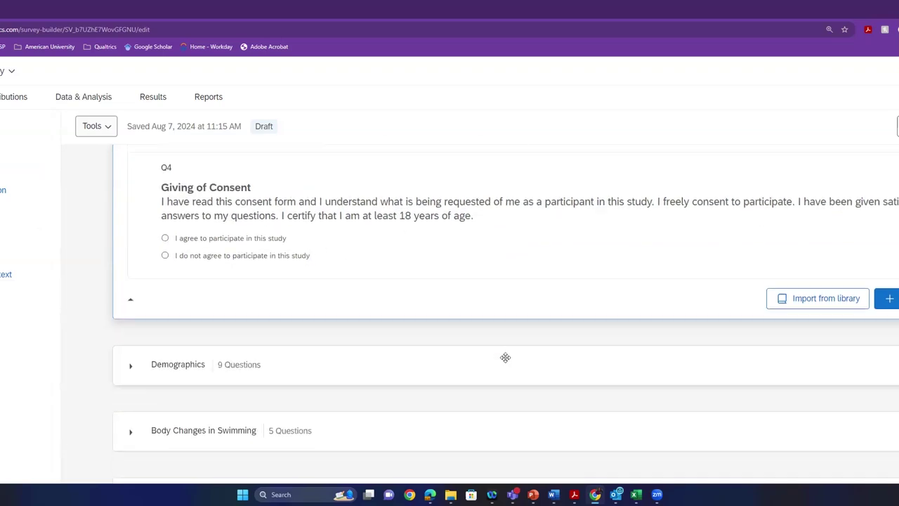
scroll(146, 347, up, 15)
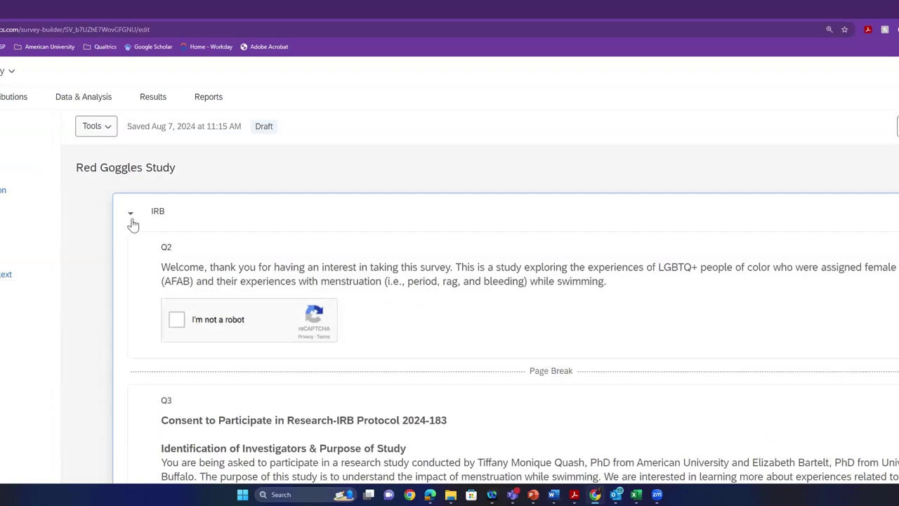
- Collapse IRB, expand Demographics, and view the answer choices of the age question
click(130, 212)
click(130, 281)
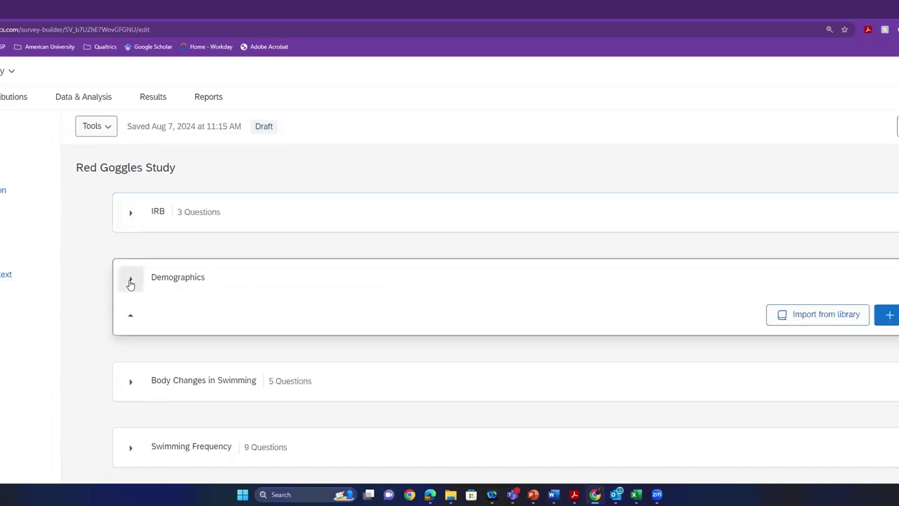
scroll(529, 358, down, 1)
scroll(528, 358, down, 4)
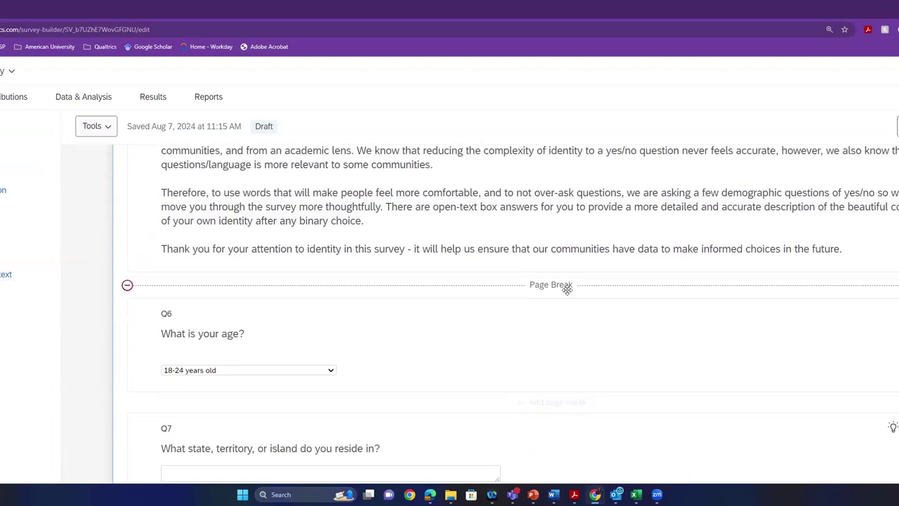
click(314, 370)
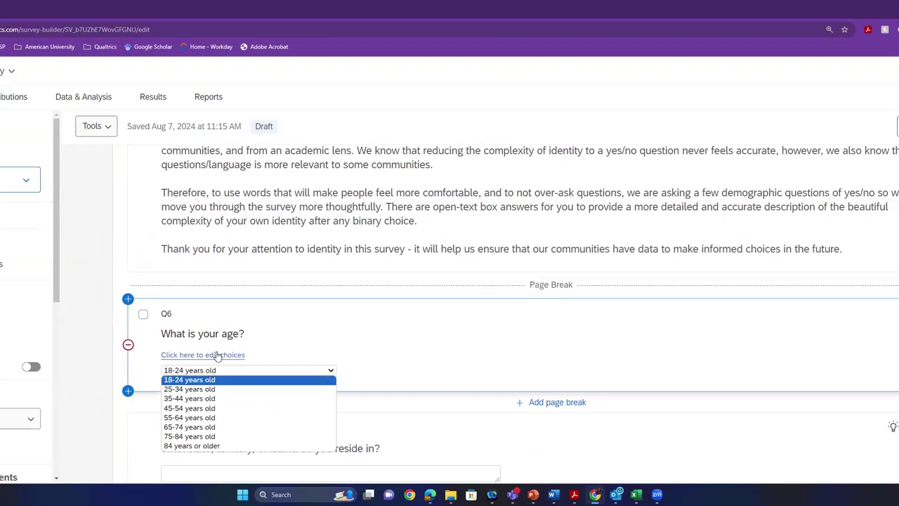
click(372, 348)
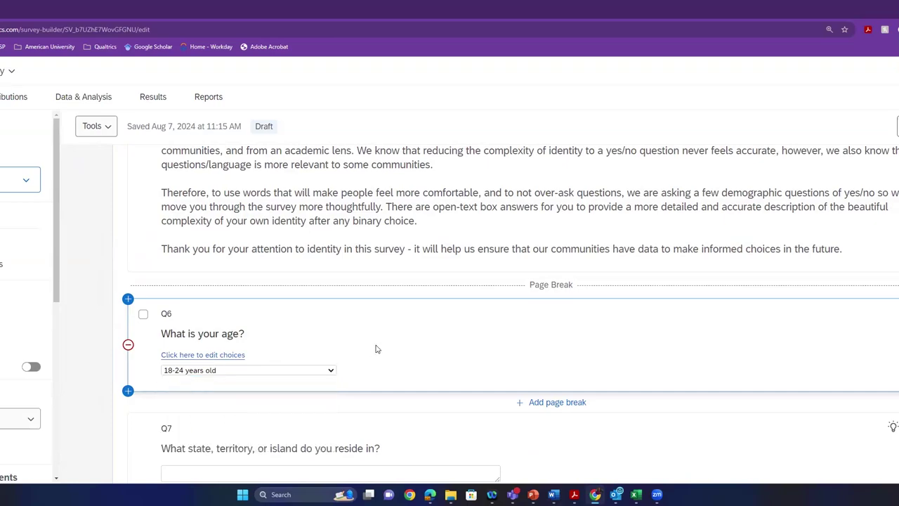
- Review Demographics questions Q8 through Q13, then collapse the Demographics block
scroll(372, 348, down, 1)
scroll(372, 348, down, 4)
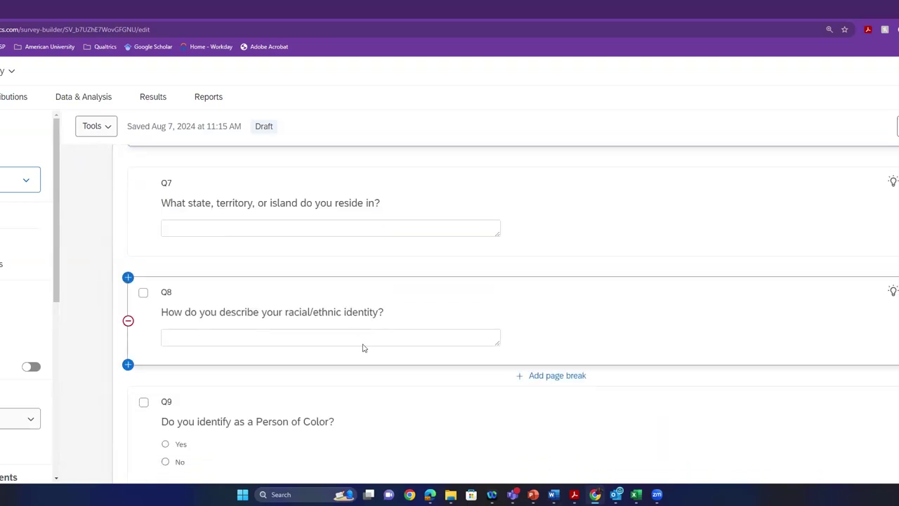
click(381, 282)
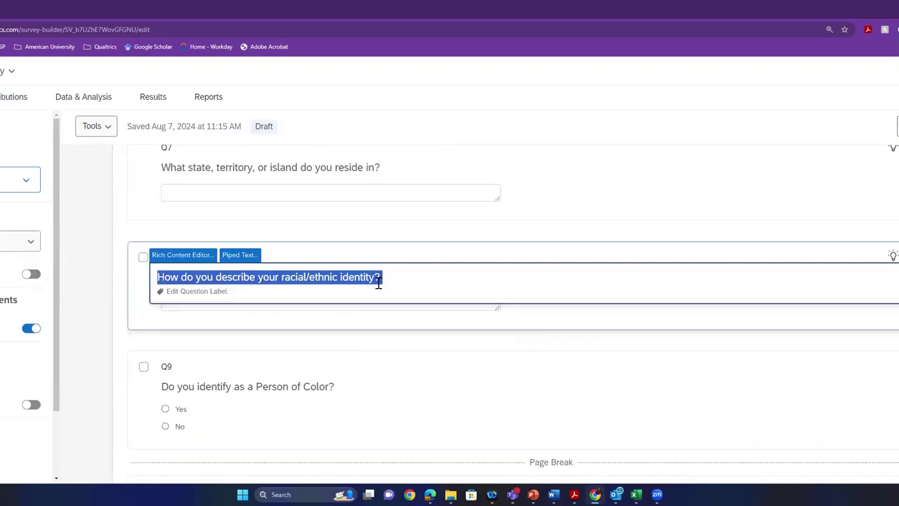
click(417, 351)
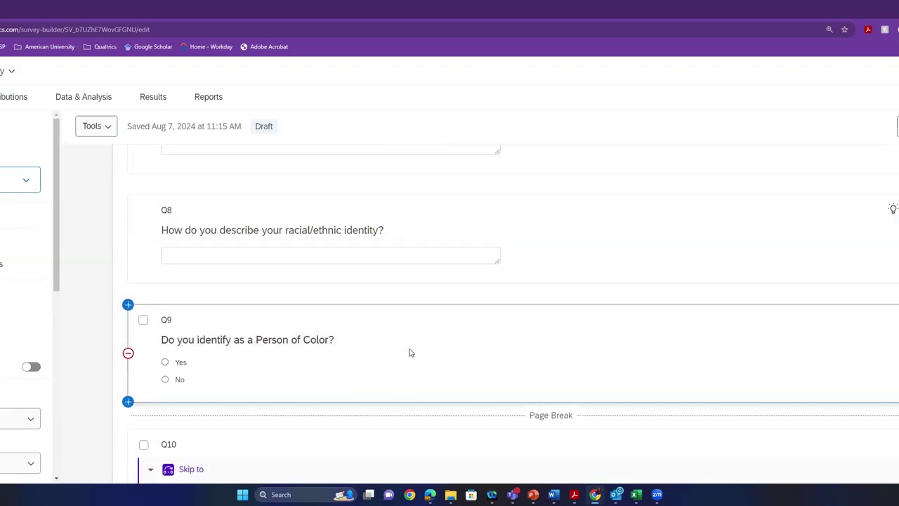
scroll(409, 353, down, 2)
click(410, 355)
scroll(410, 355, down, 2)
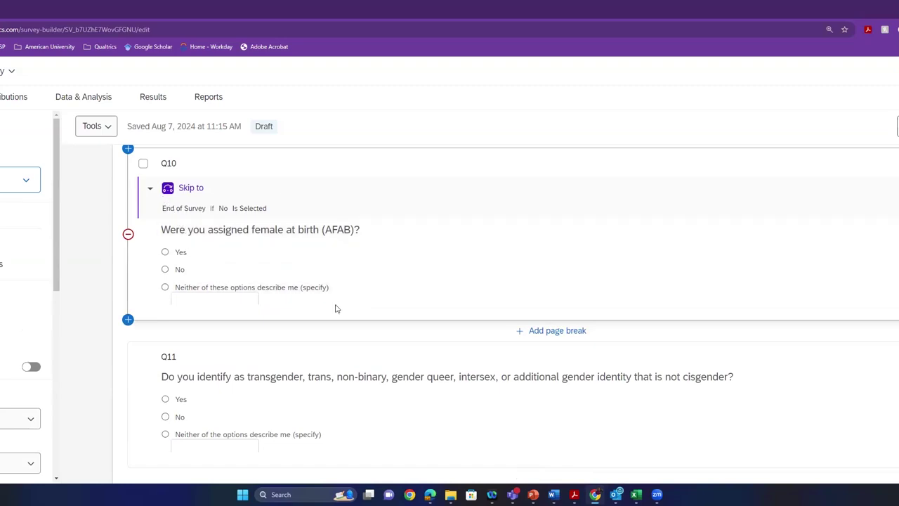
scroll(320, 274, down, 1)
scroll(320, 273, down, 5)
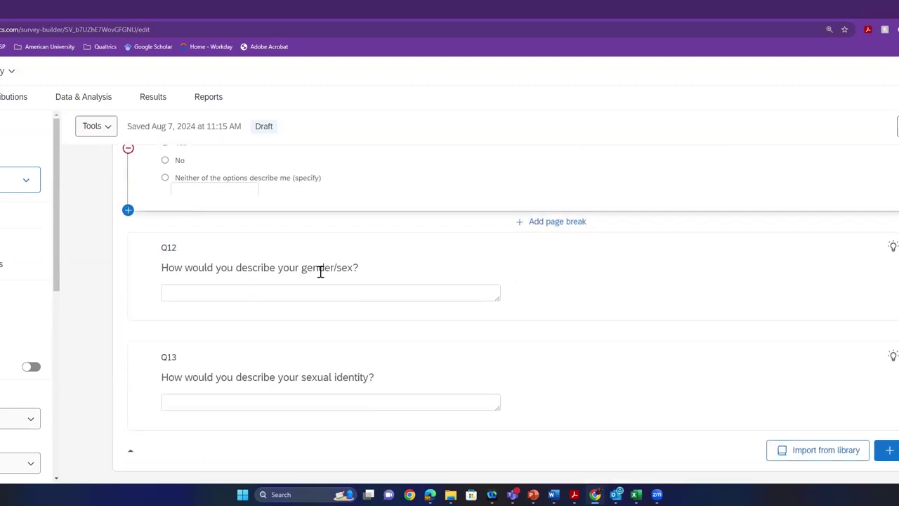
scroll(317, 274, down, 2)
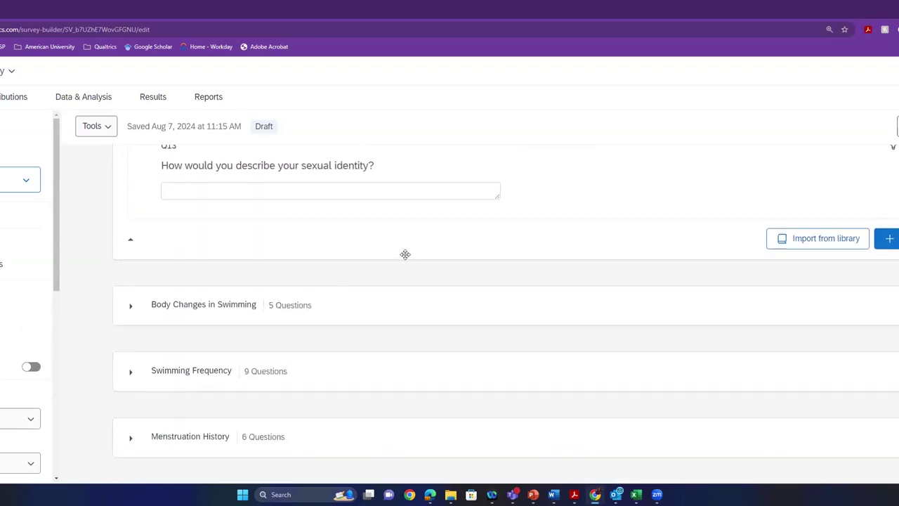
scroll(405, 254, up, 4)
scroll(277, 216, up, 1)
scroll(137, 266, up, 9)
scroll(137, 265, up, 8)
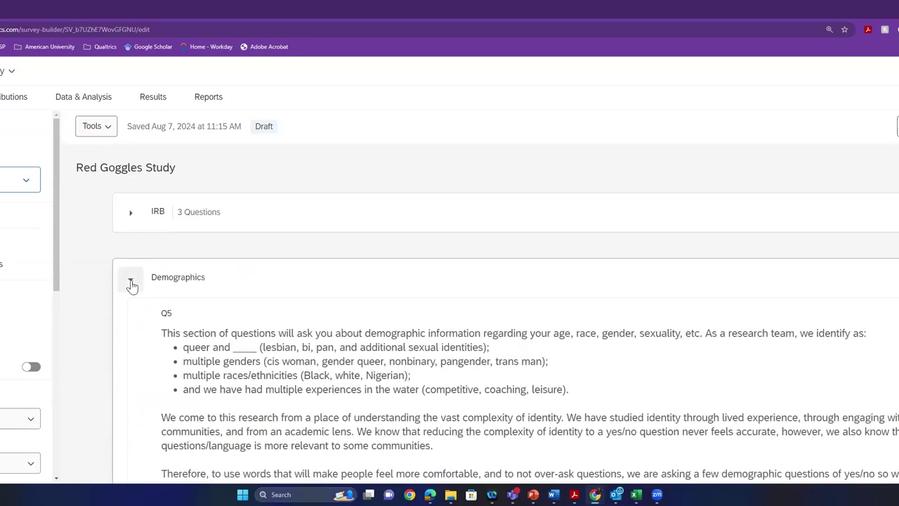
click(131, 282)
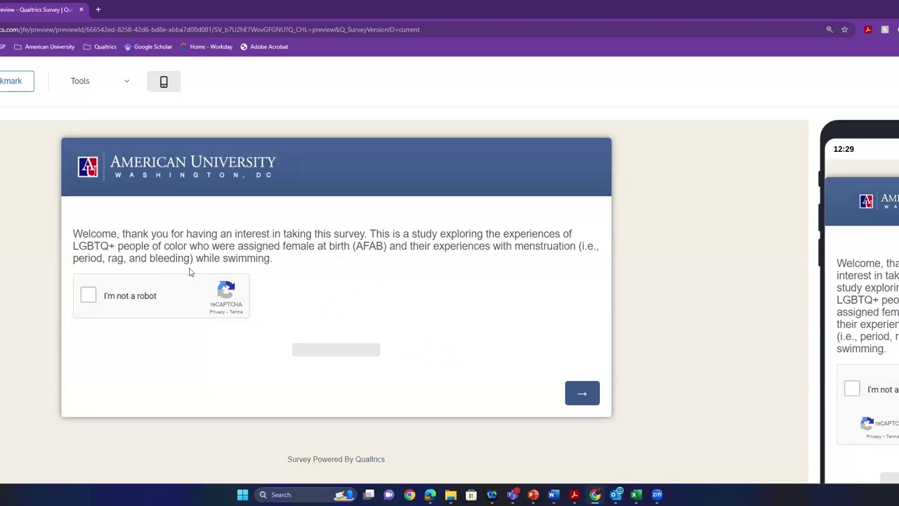
click(582, 393)
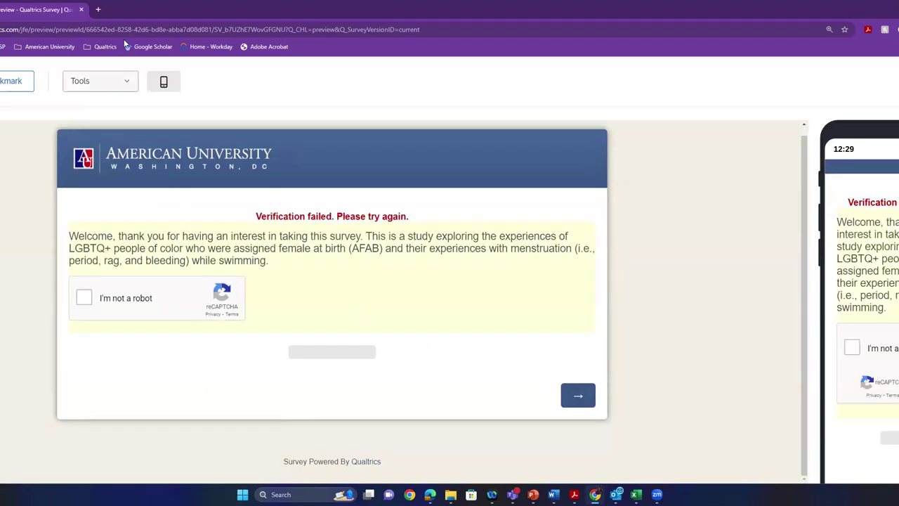
click(82, 10)
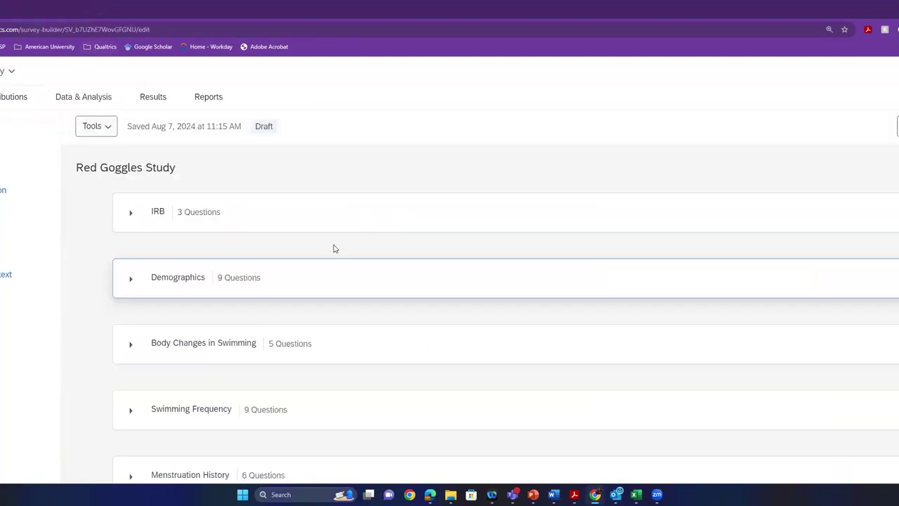
- Look over the block list once more, then leave the builder for the Qualtrics homepage
scroll(281, 213, down, 2)
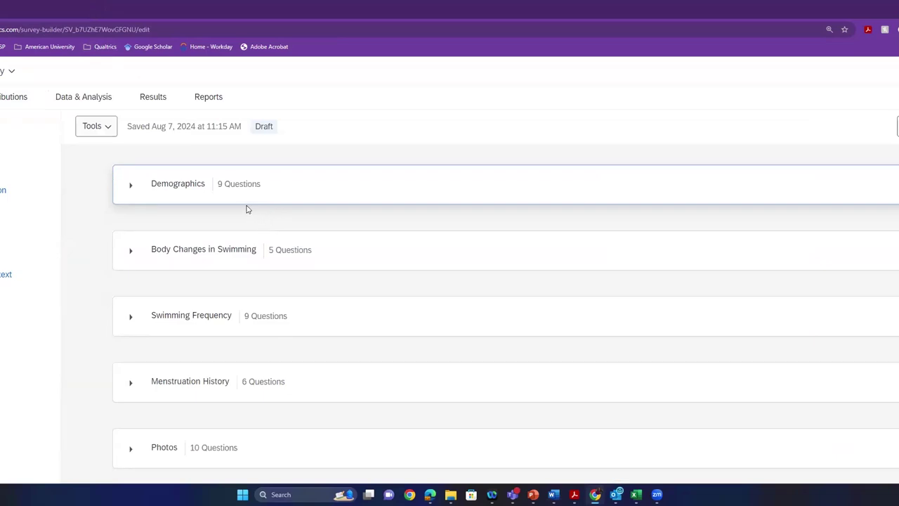
scroll(281, 290, down, 2)
scroll(295, 293, down, 4)
scroll(309, 321, down, 1)
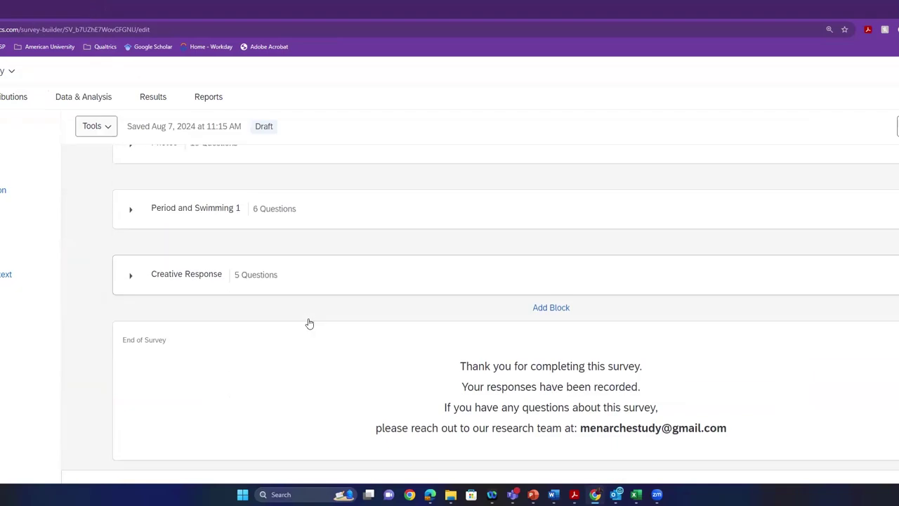
scroll(335, 335, up, 4)
scroll(320, 325, up, 3)
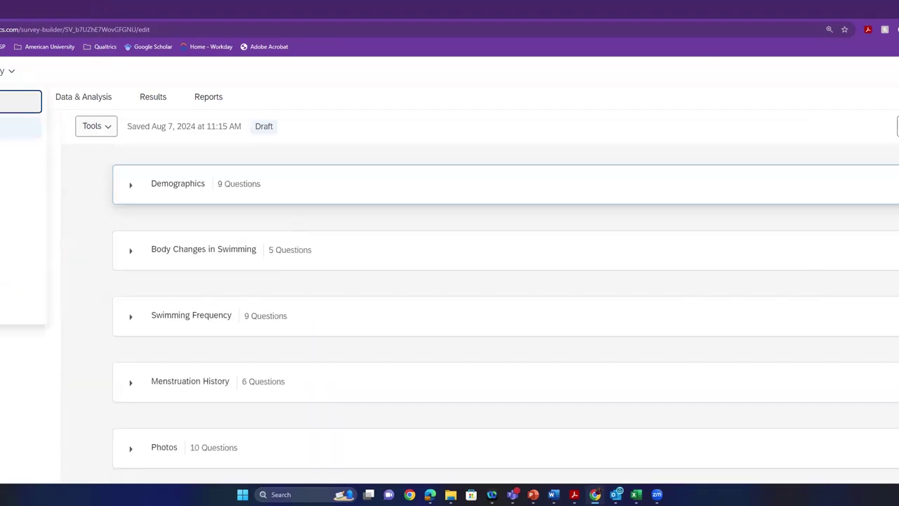
key(Return)
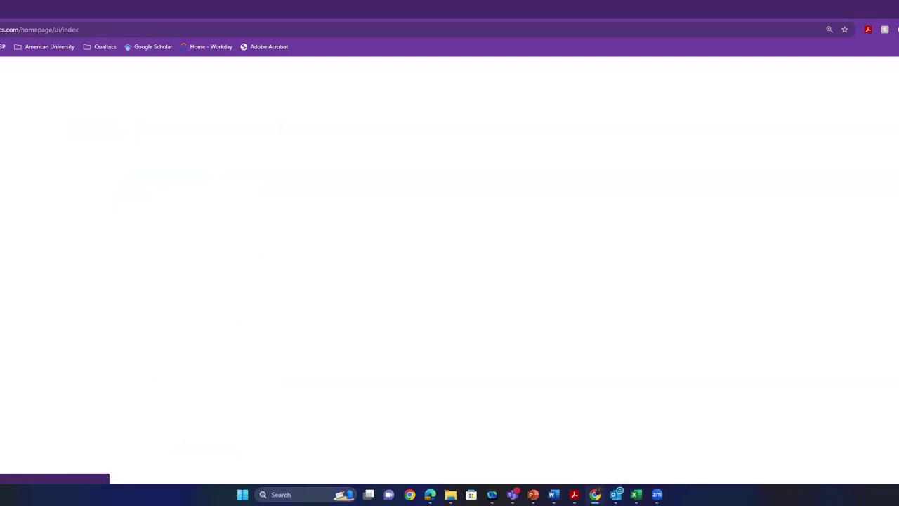